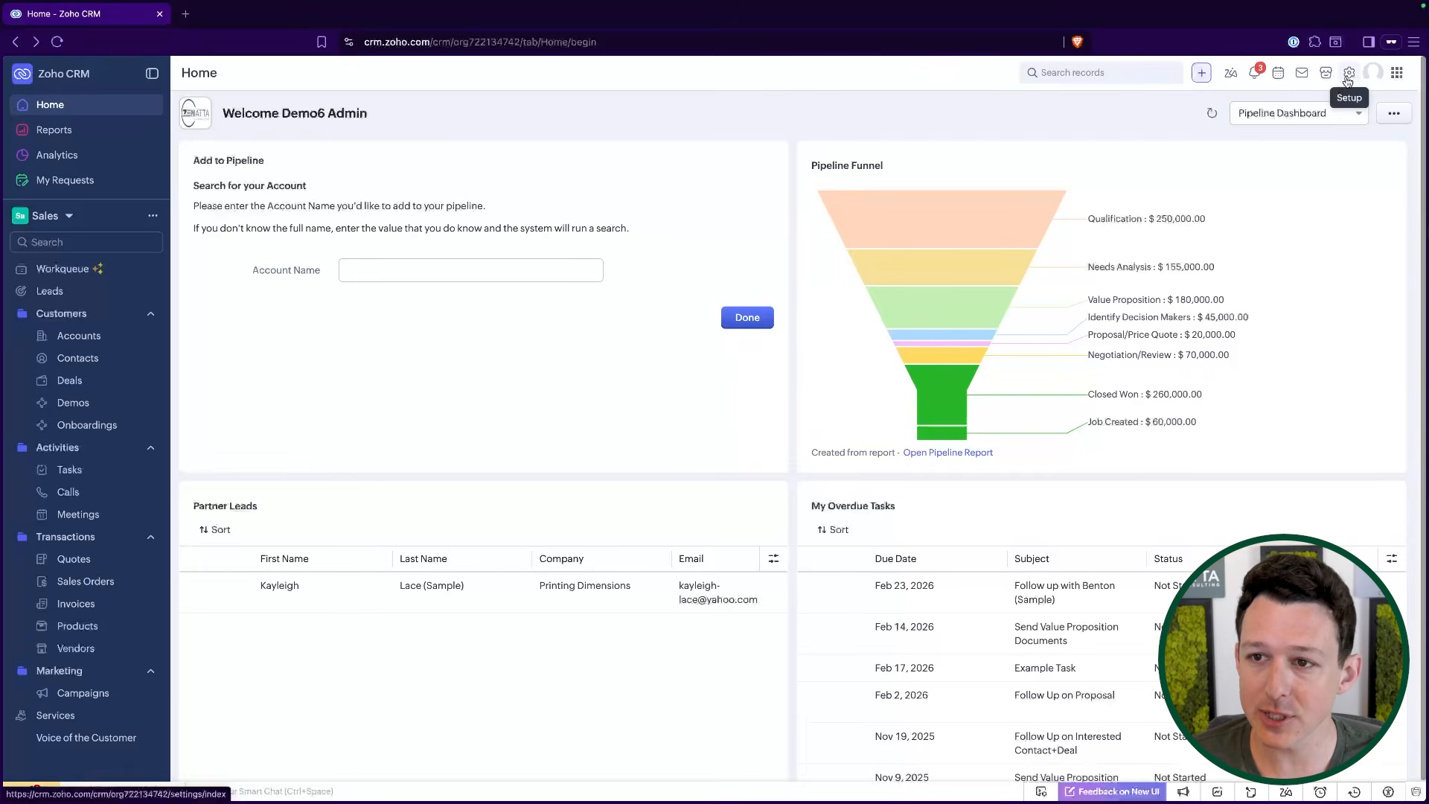
Search Setup for "hipaa" and open the HIPAA Compliance settings.
click(1349, 73)
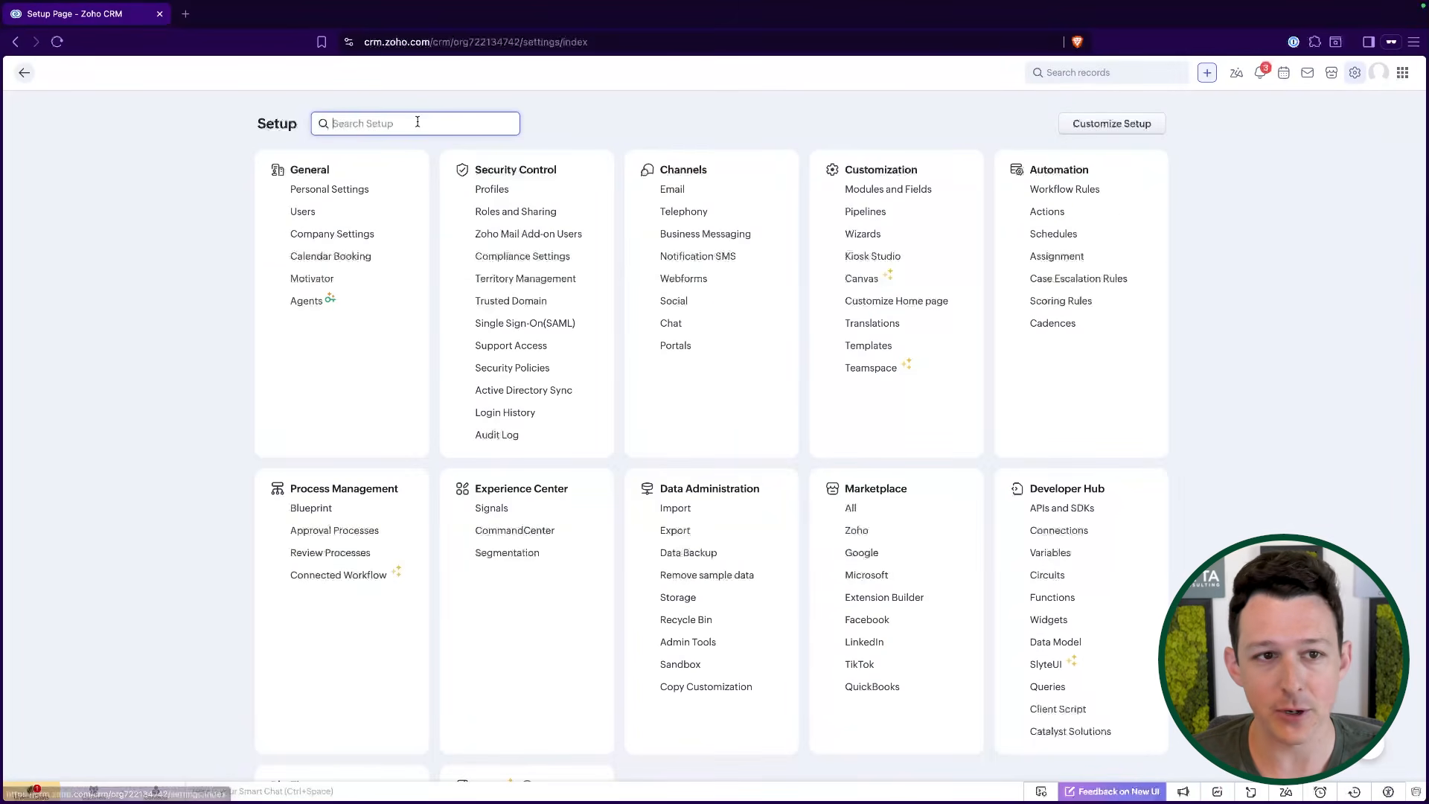
text(hipaa)
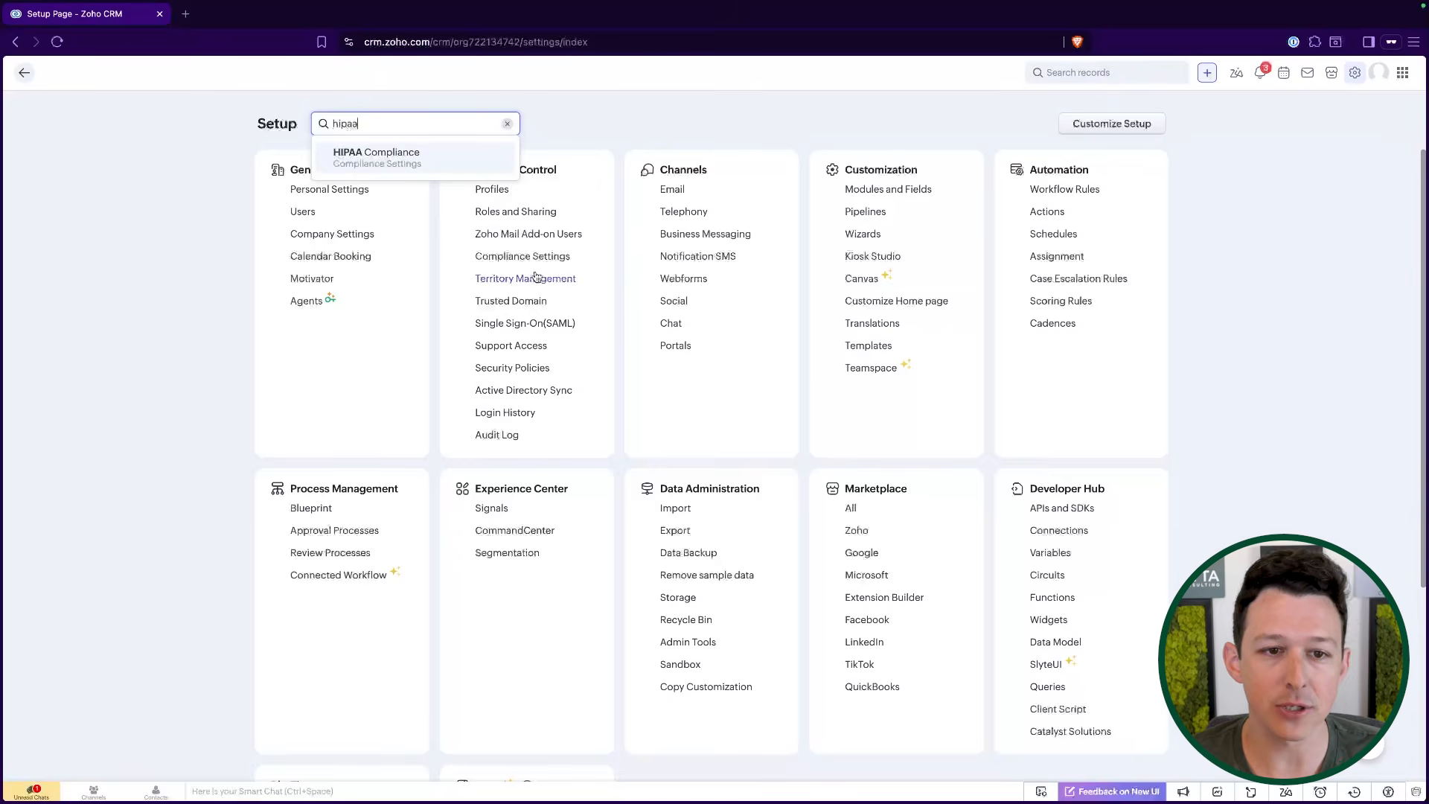
key(Return)
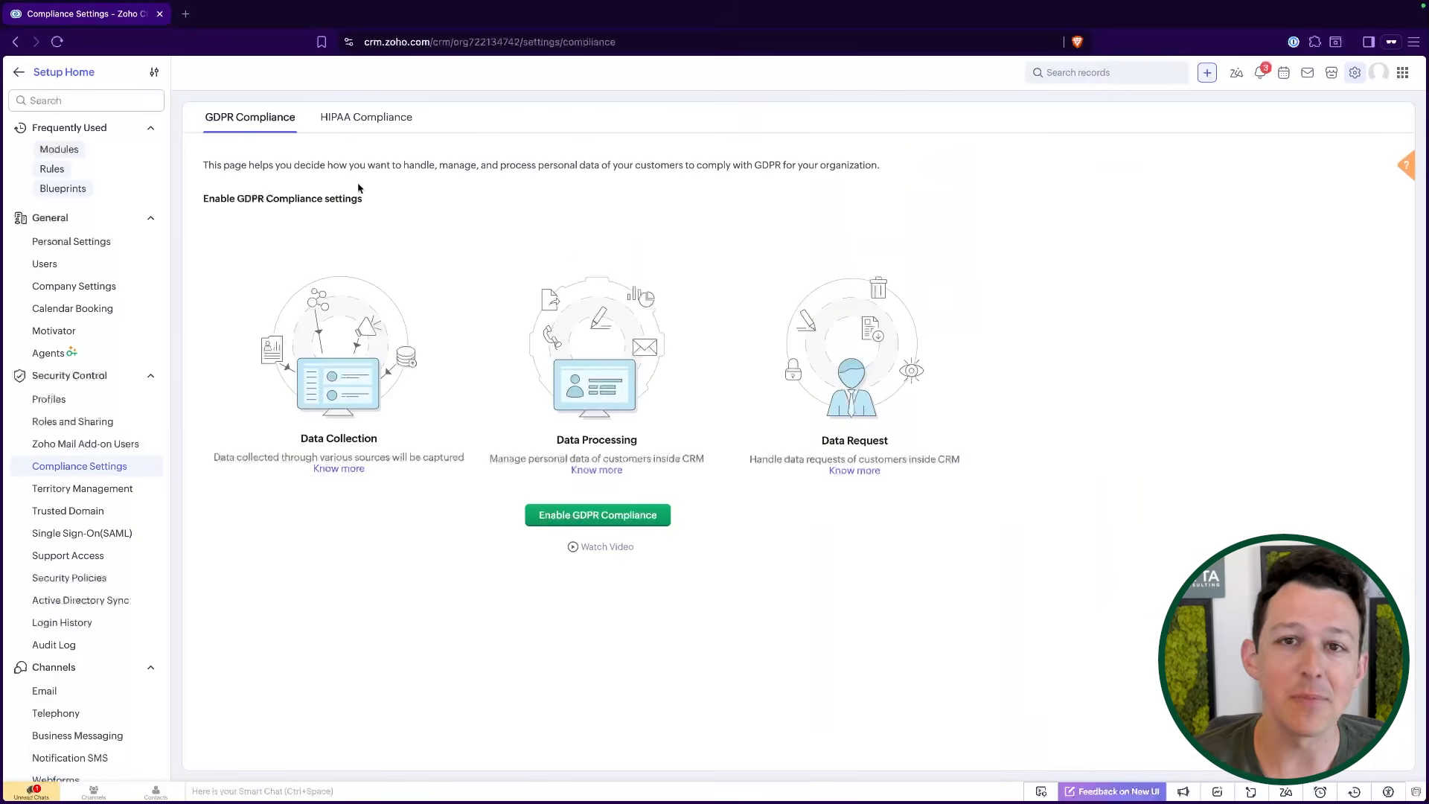
click(366, 120)
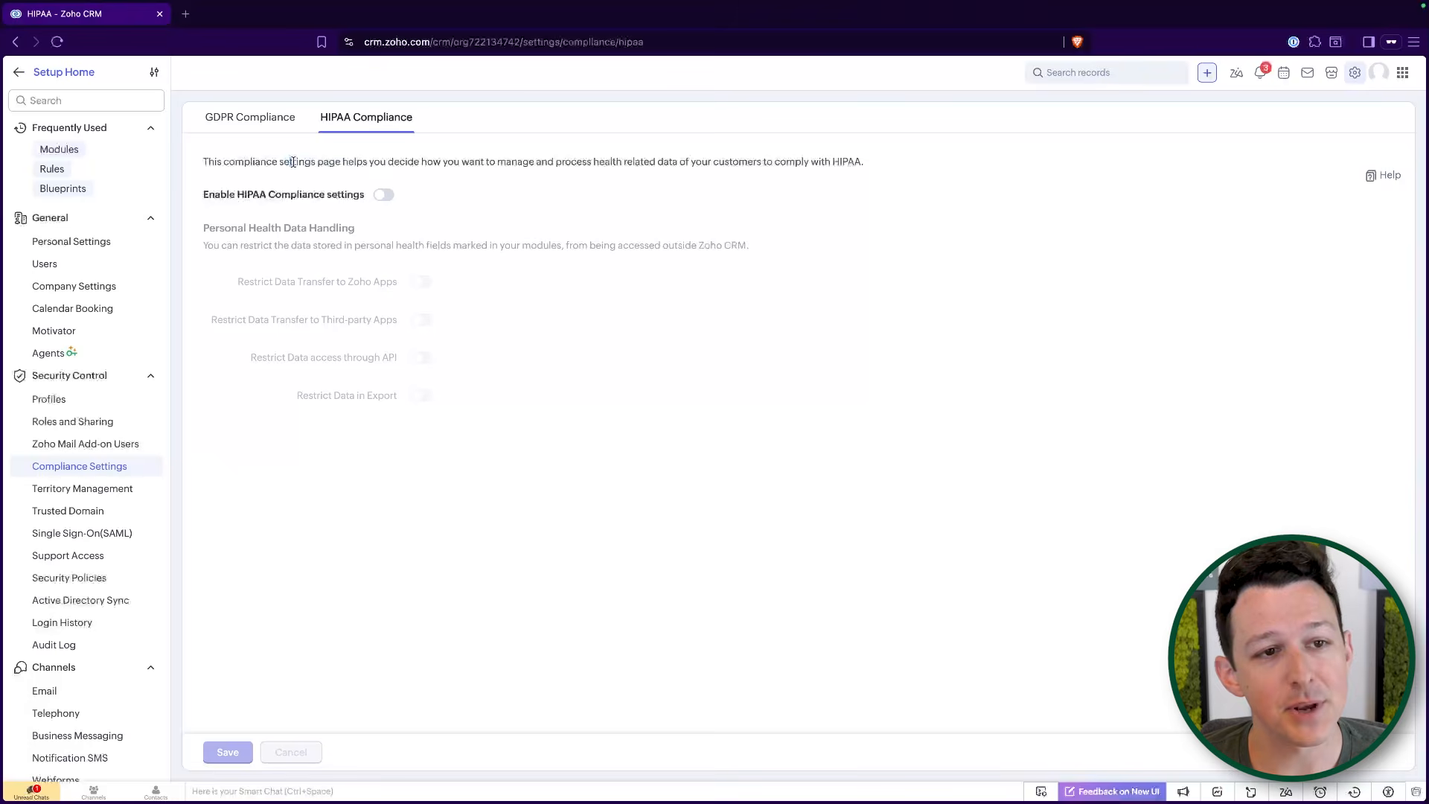
Enable the HIPAA compliance settings and apply them to the Contacts module instead of Leads.
drag(244, 196, 415, 182)
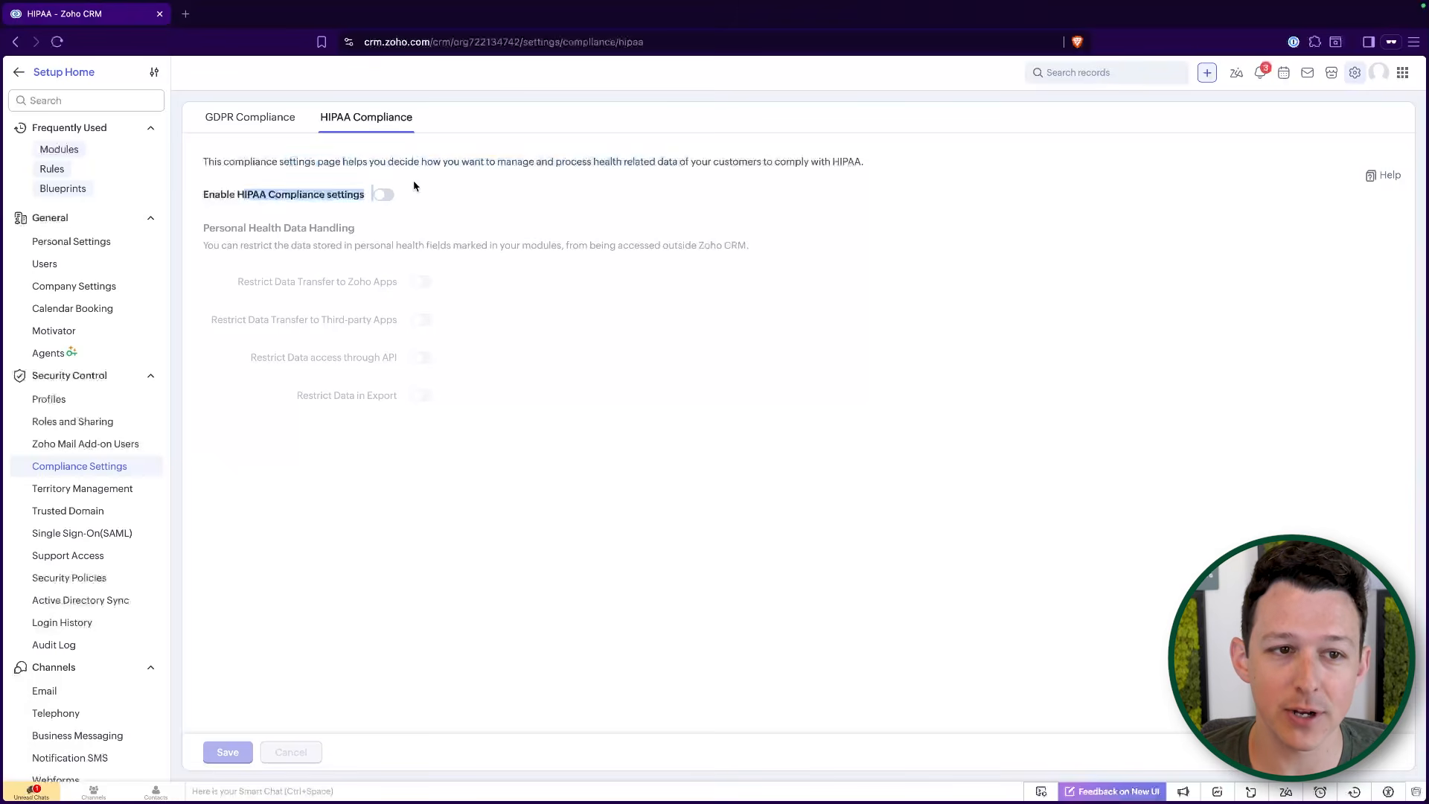
click(382, 192)
click(384, 195)
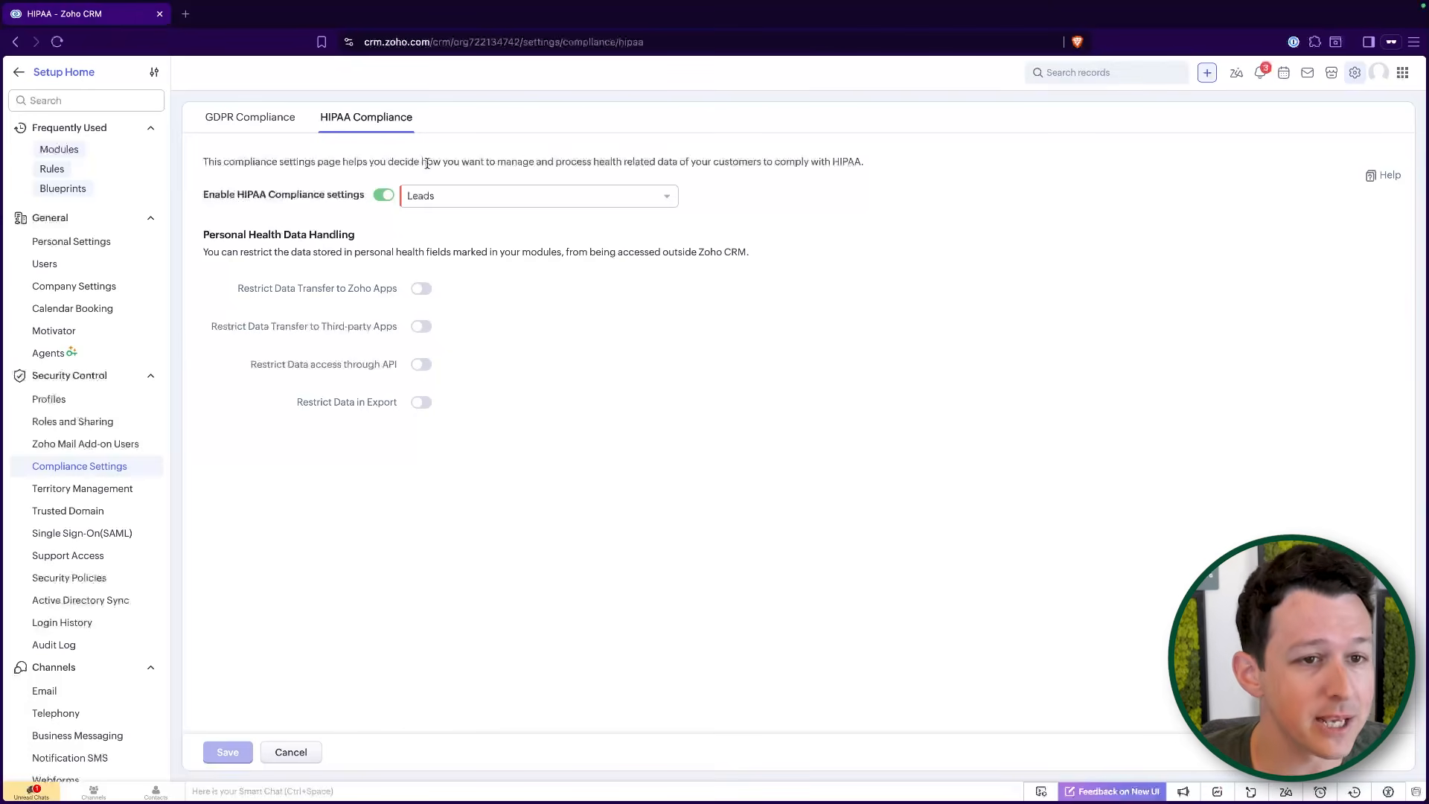
click(445, 195)
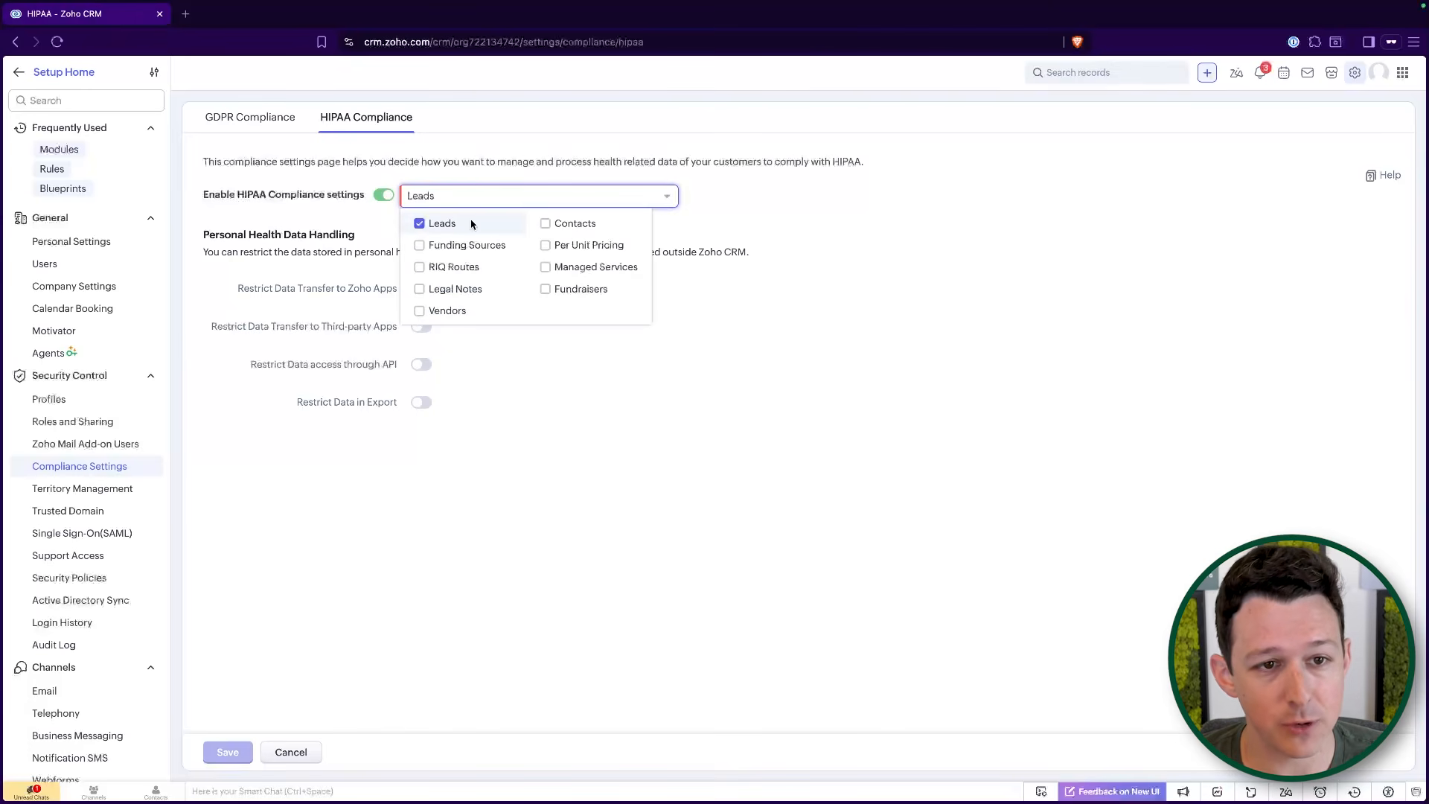
click(419, 224)
click(545, 224)
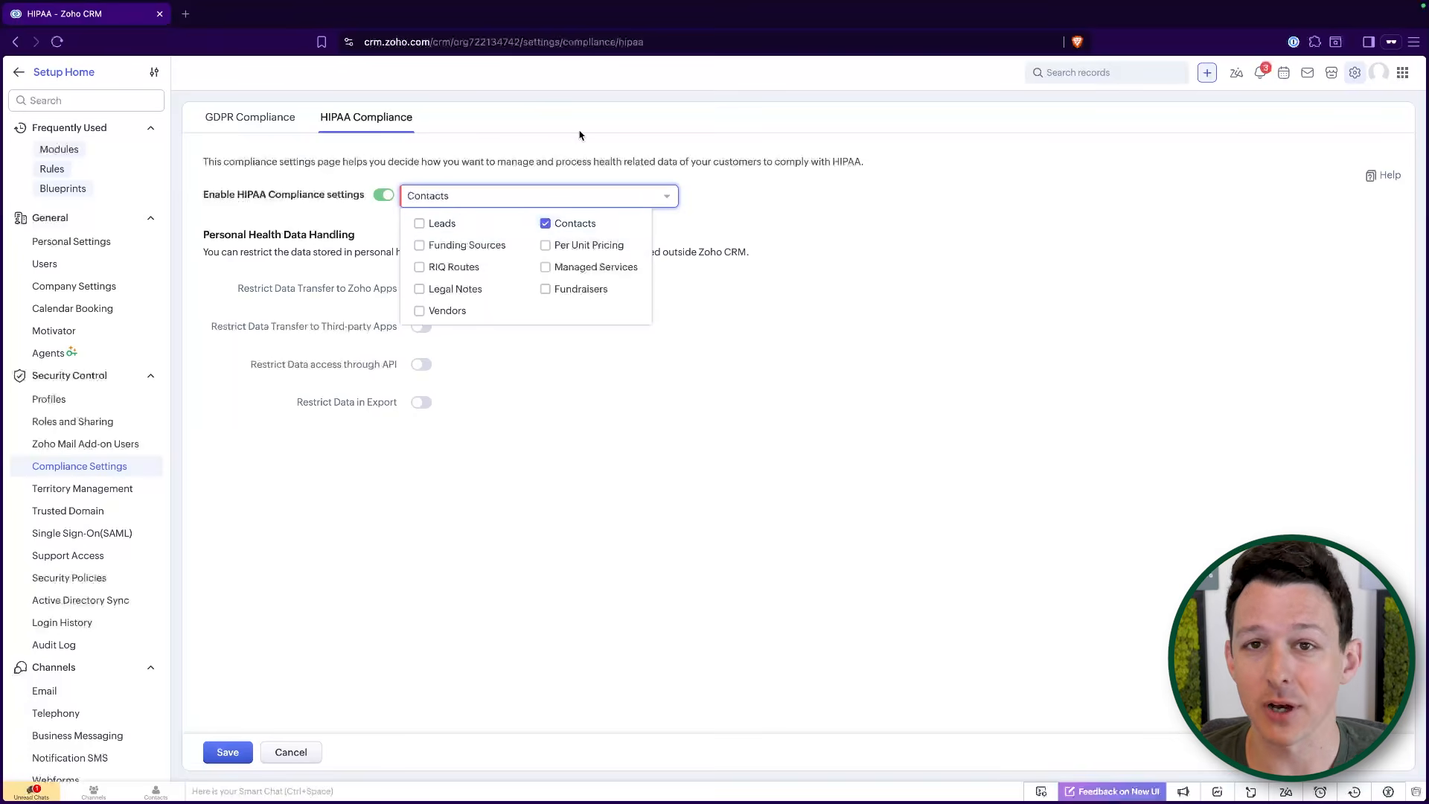
click(419, 224)
click(419, 245)
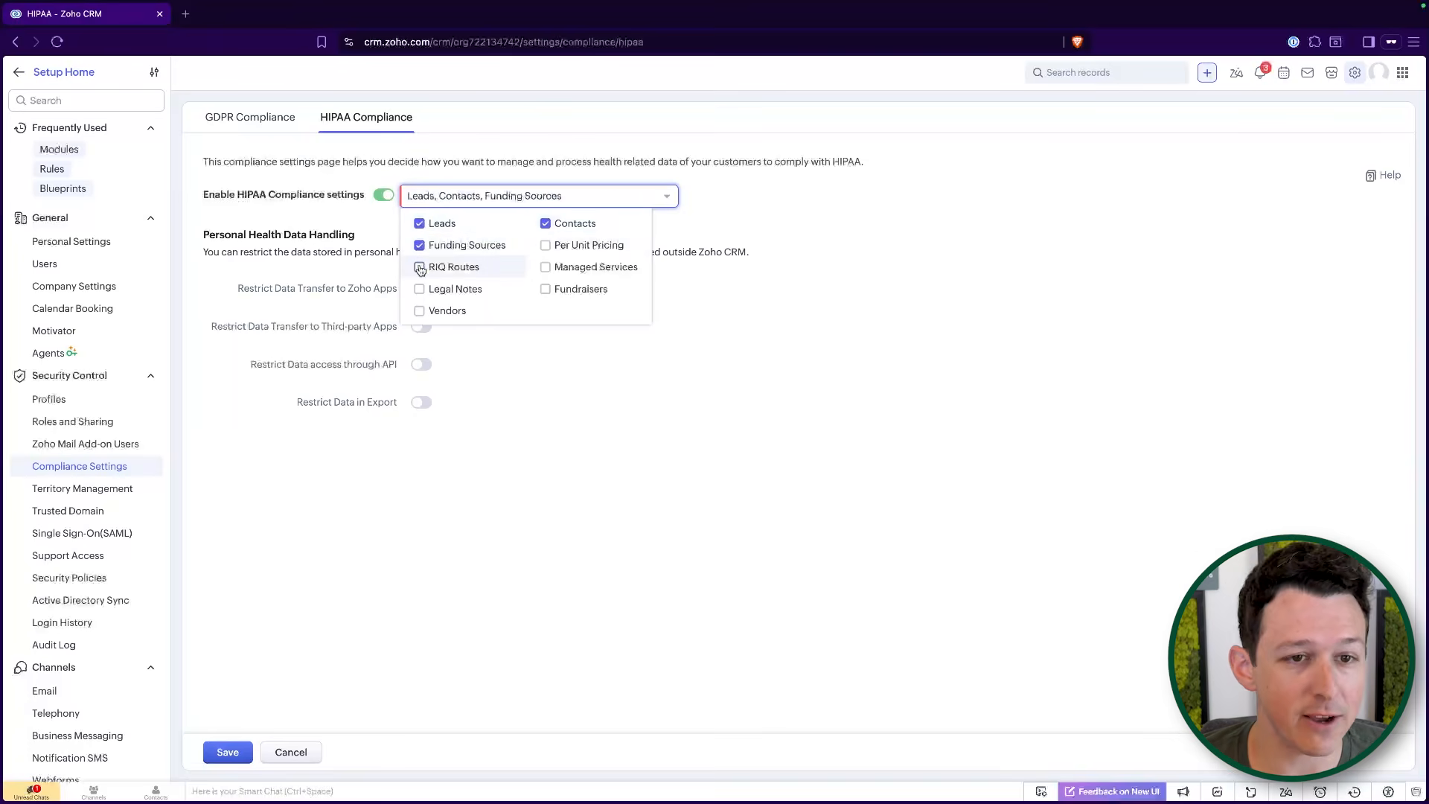
click(419, 267)
click(419, 267)
click(419, 245)
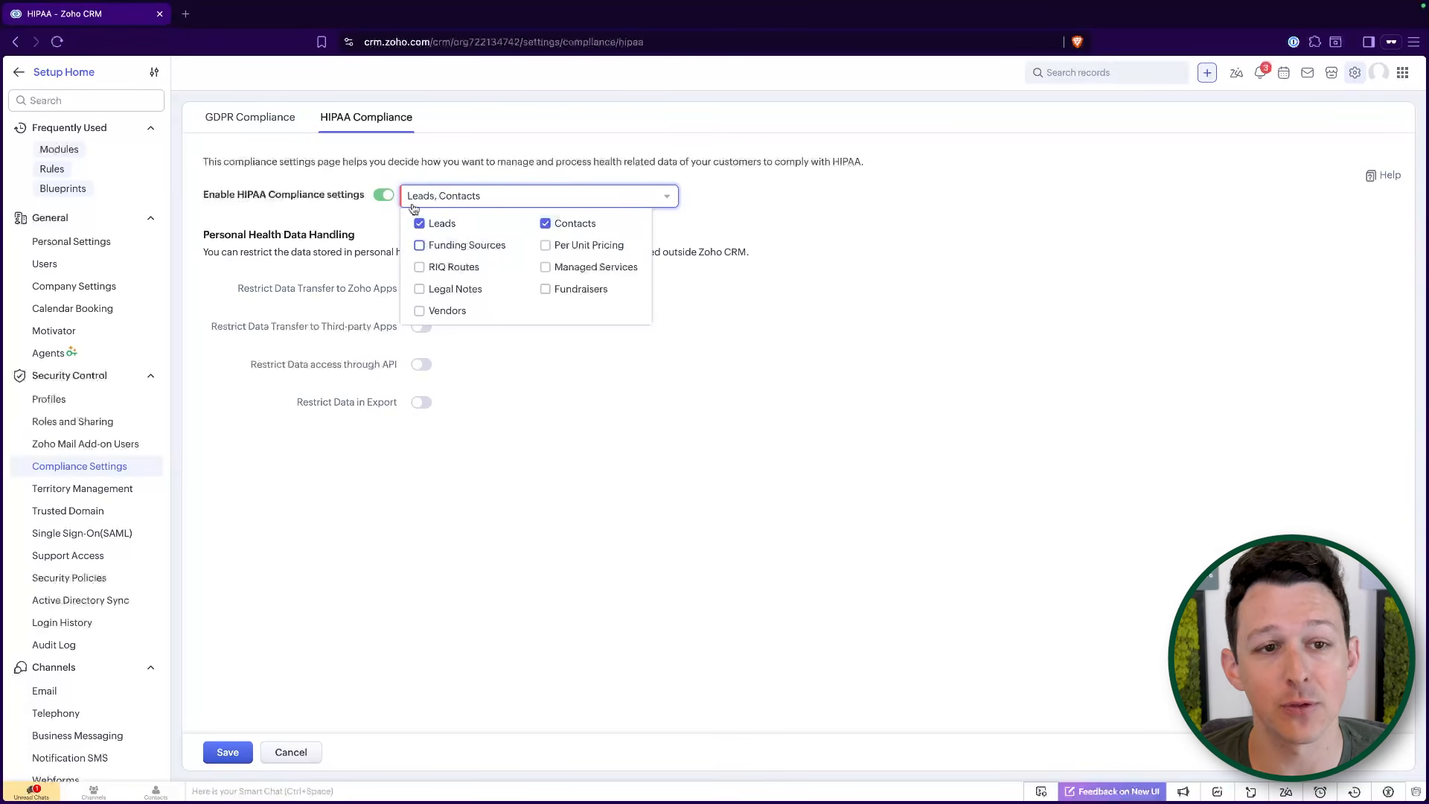
click(419, 224)
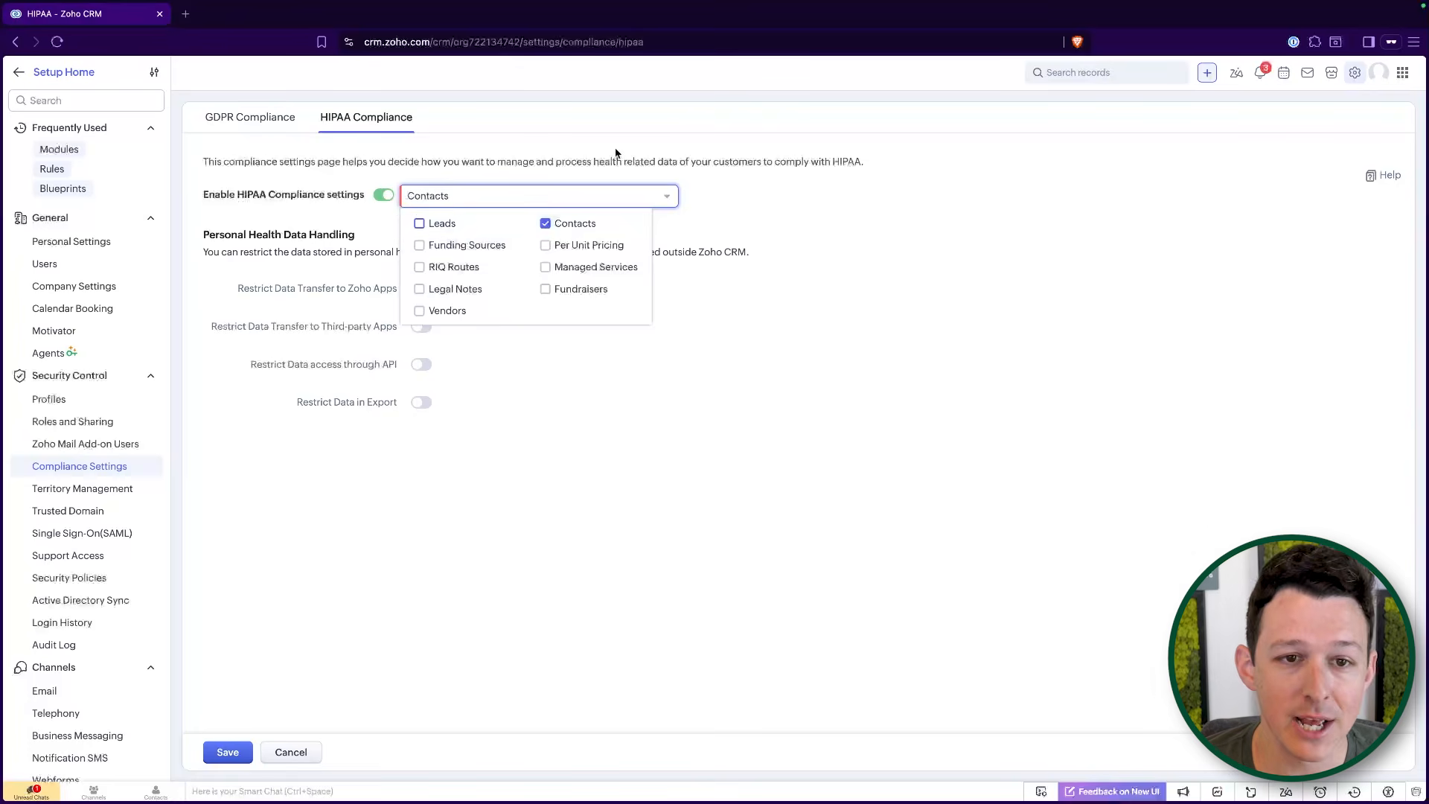
click(616, 153)
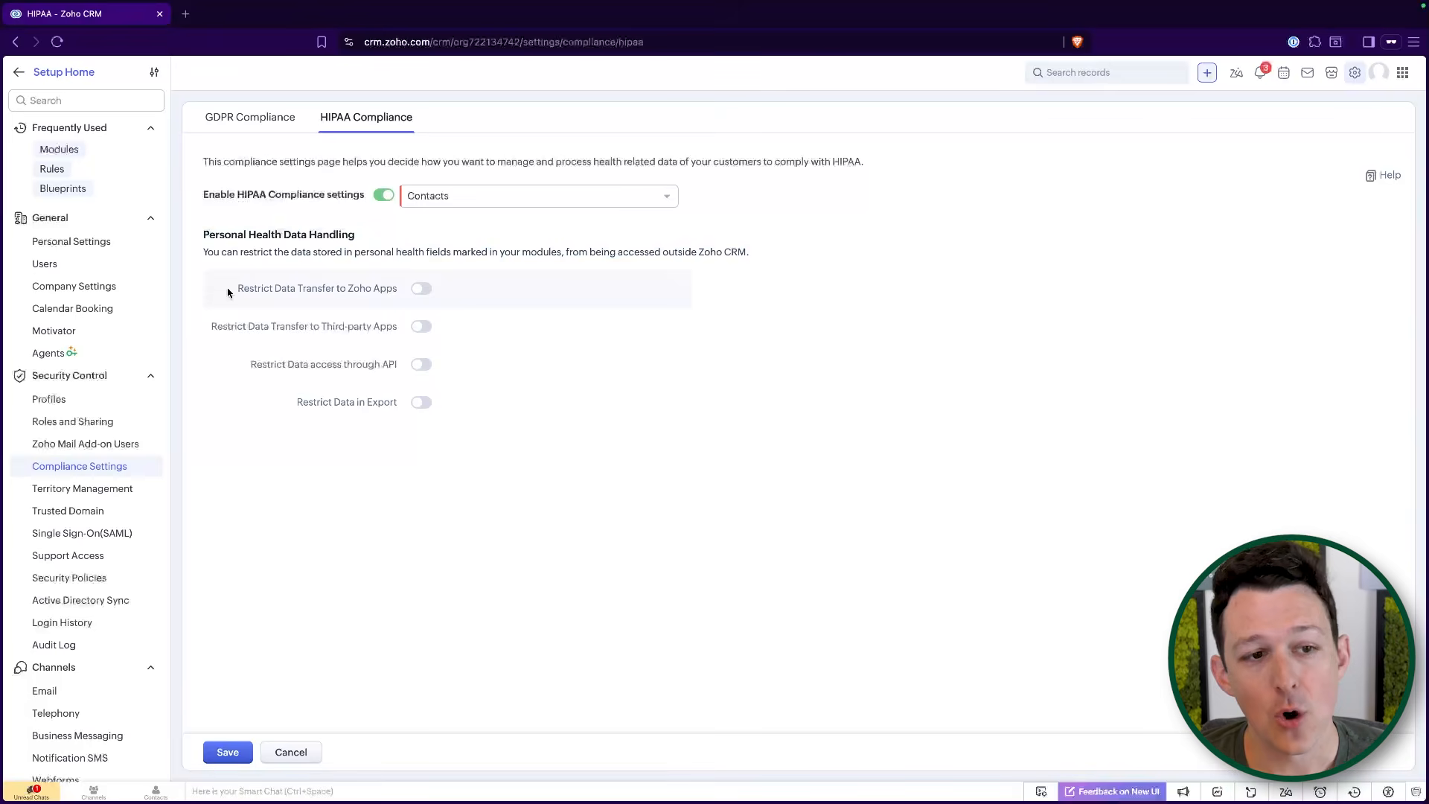
Examine the Personal Health Data Handling restrictions for Zoho apps, third-party apps, API access and export.
drag(232, 292, 512, 419)
click(526, 242)
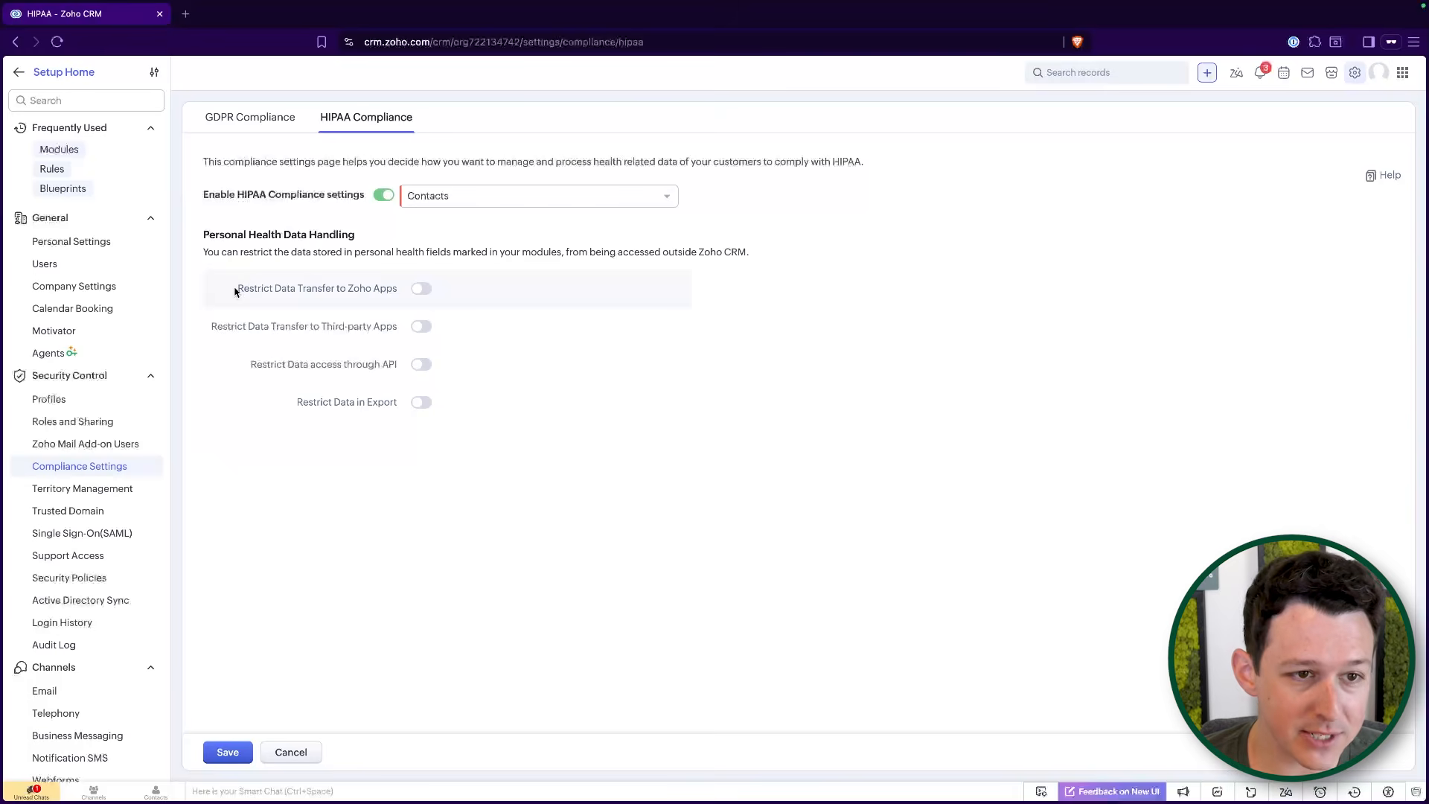
drag(236, 289, 393, 311)
drag(208, 327, 400, 328)
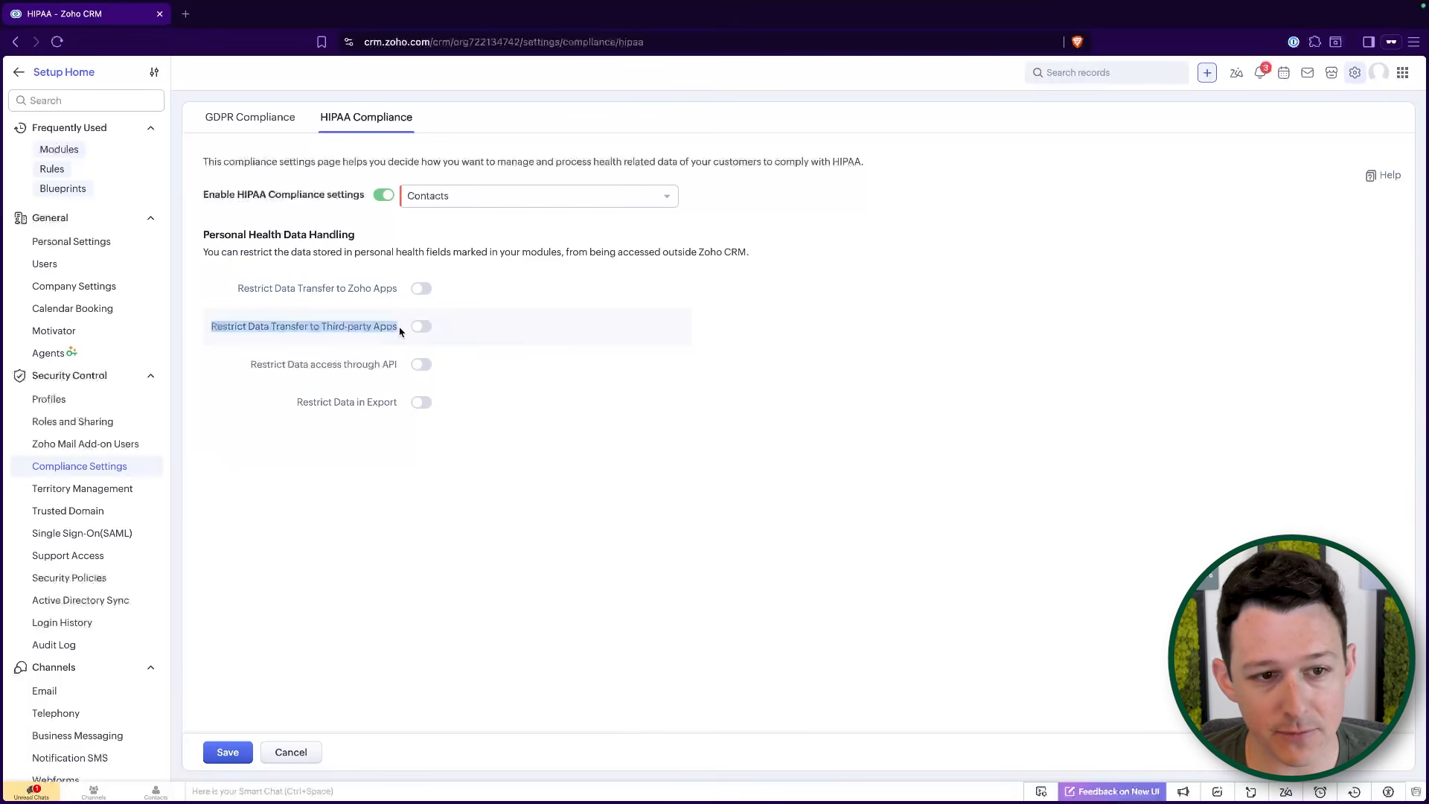
drag(253, 367, 495, 371)
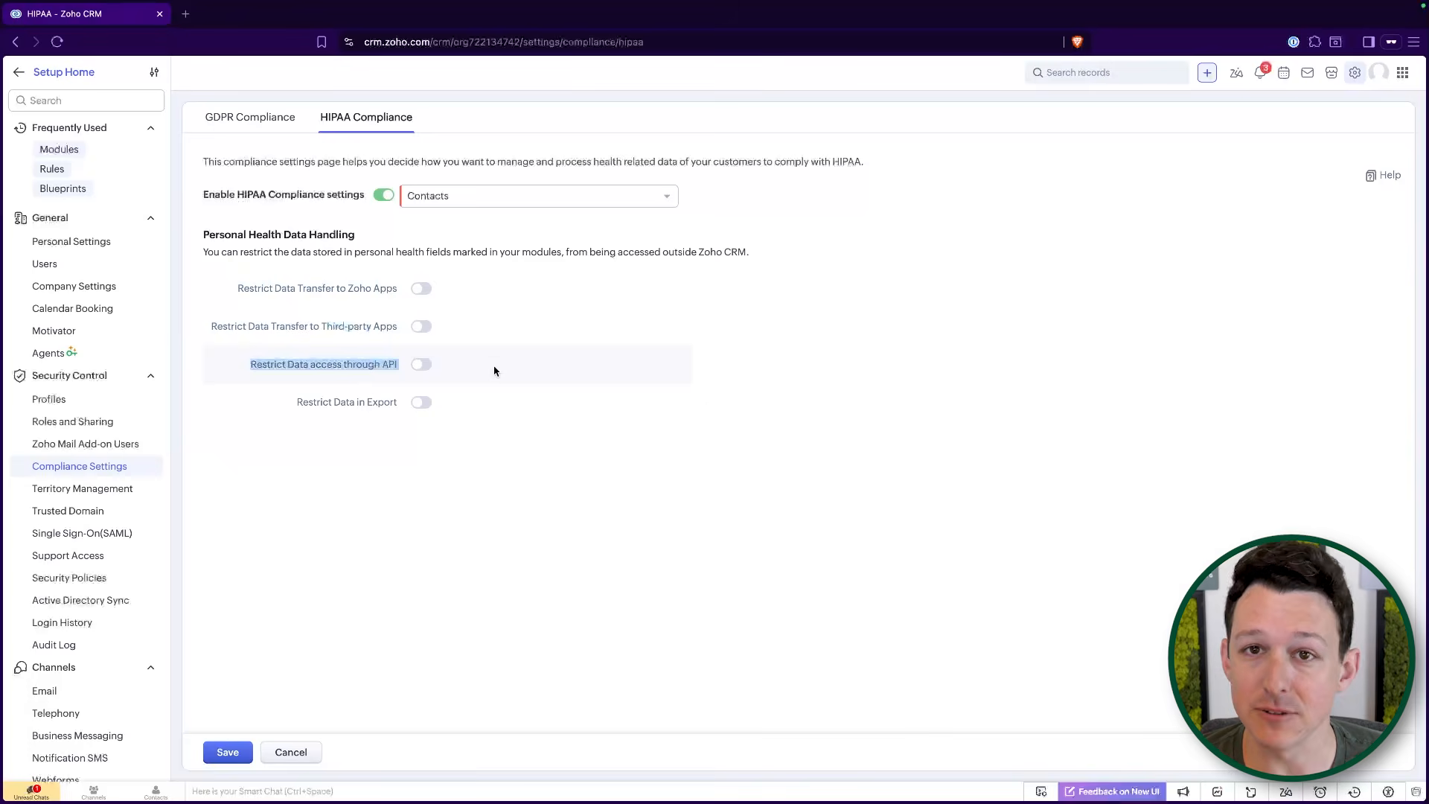
click(468, 239)
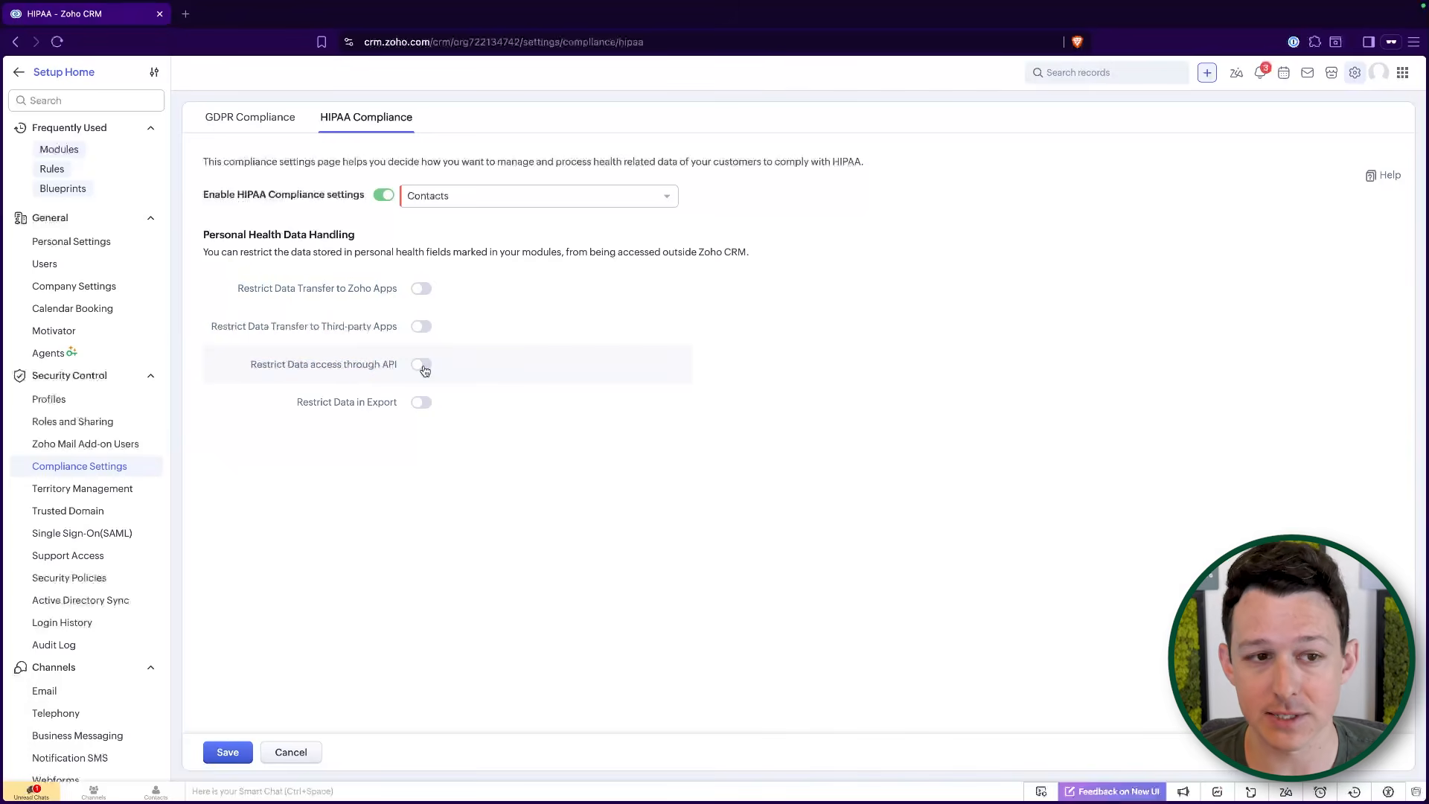
Bring up the restriction on data transfer to Zoho Apps, check which integrations it may affect, and cancel it.
drag(237, 290, 421, 289)
click(421, 289)
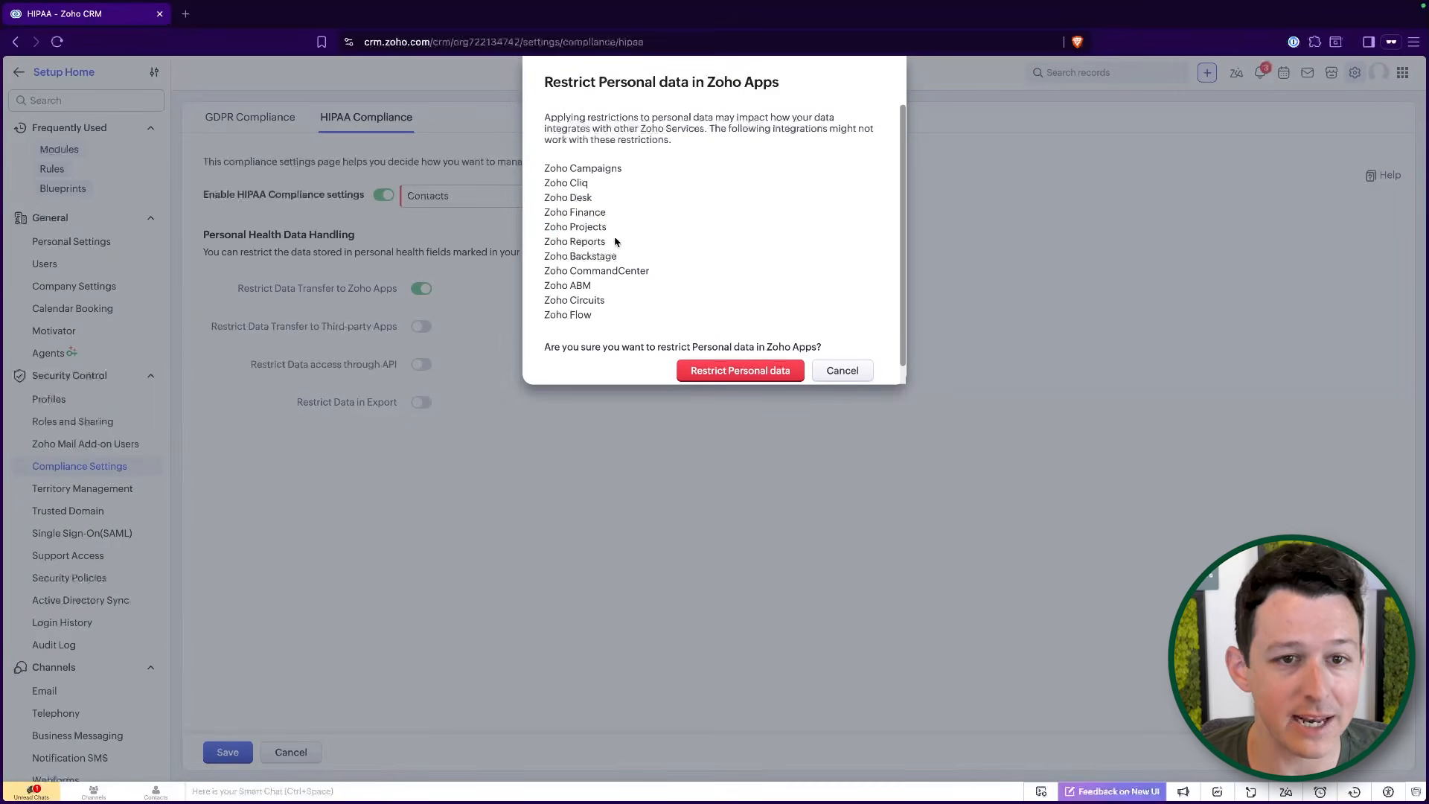
drag(549, 229, 667, 230)
click(667, 230)
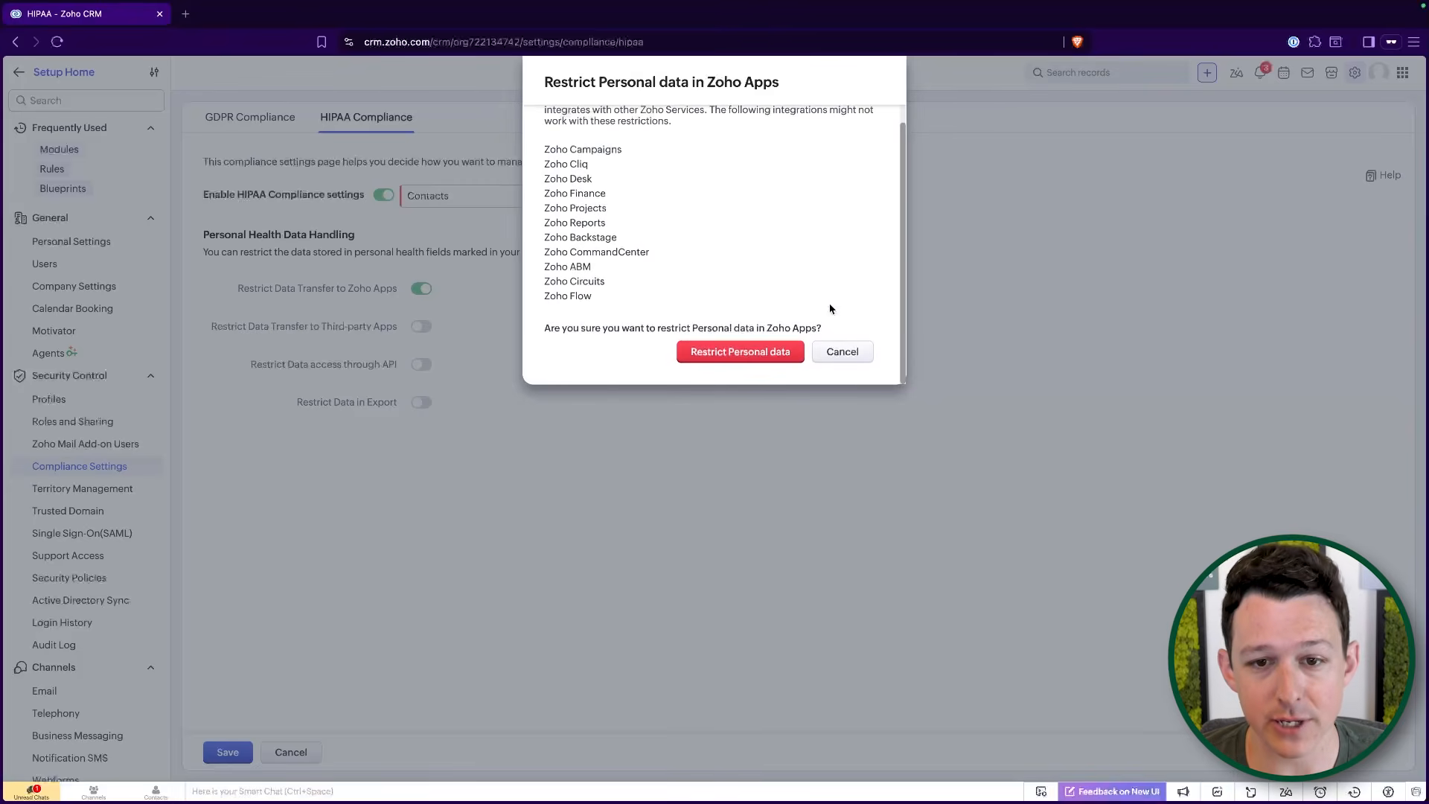
scroll(814, 295, up, 2)
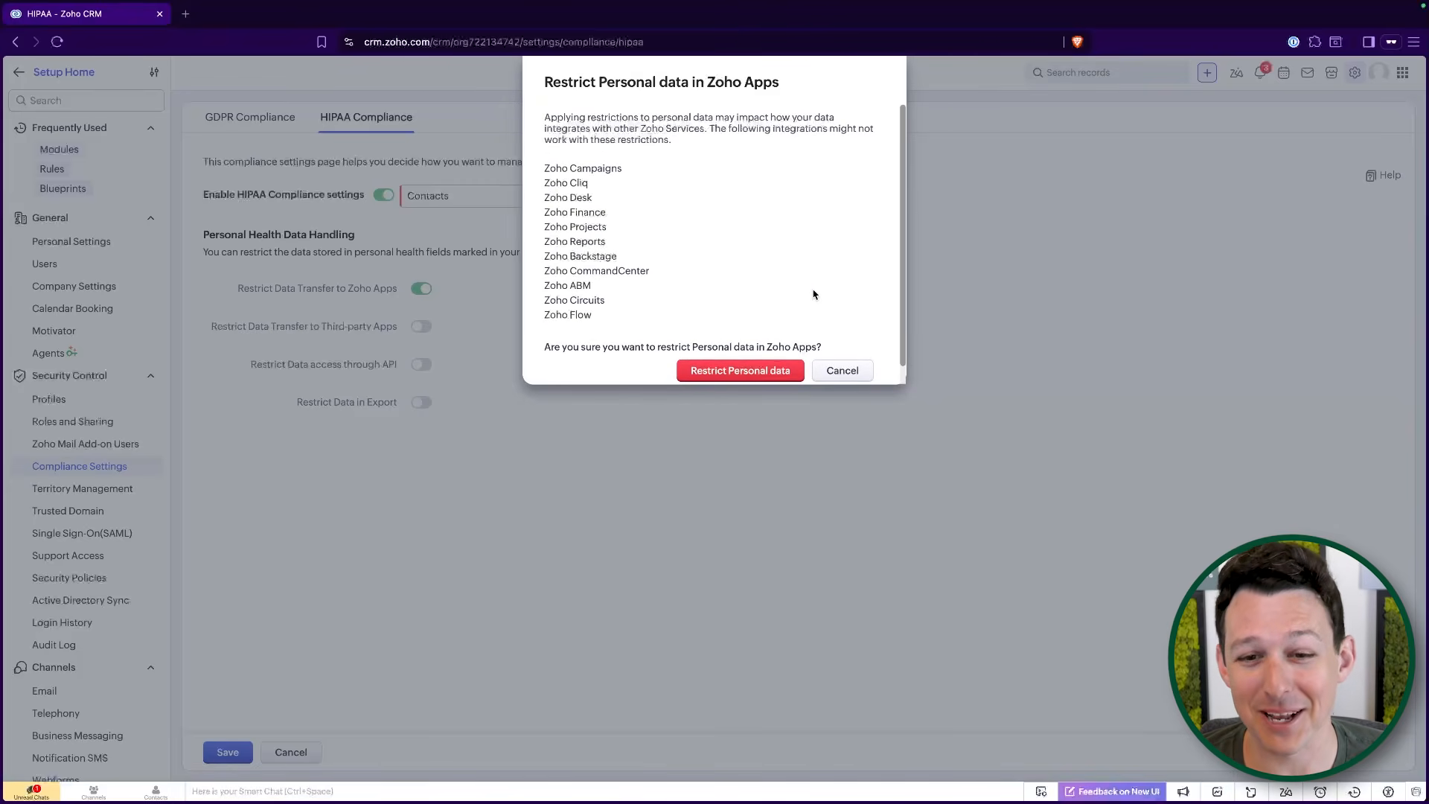
click(838, 367)
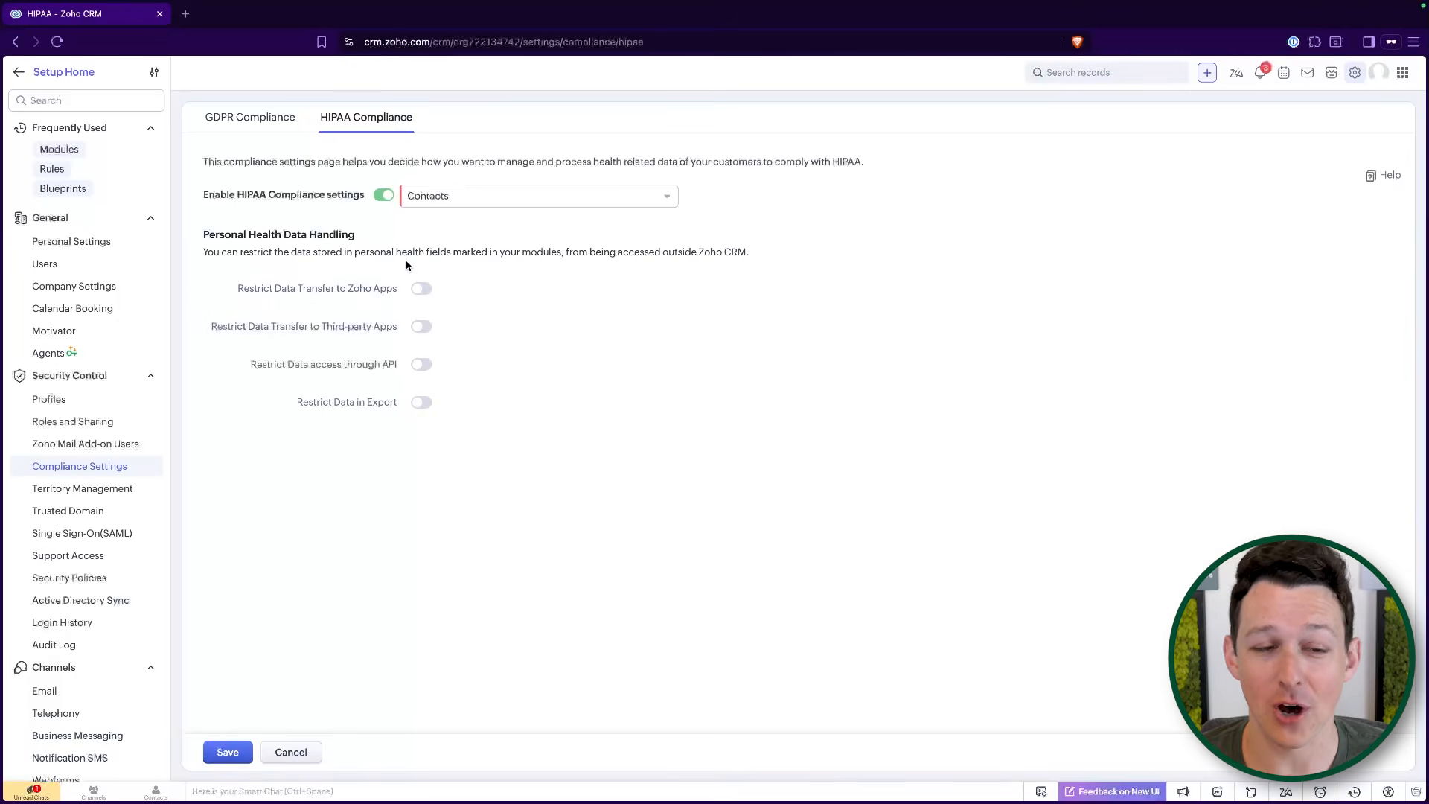
Reopen the Zoho Apps restriction warning, review the affected services such as Zoho Flow, Desk and Finance, and cancel without restricting.
click(422, 288)
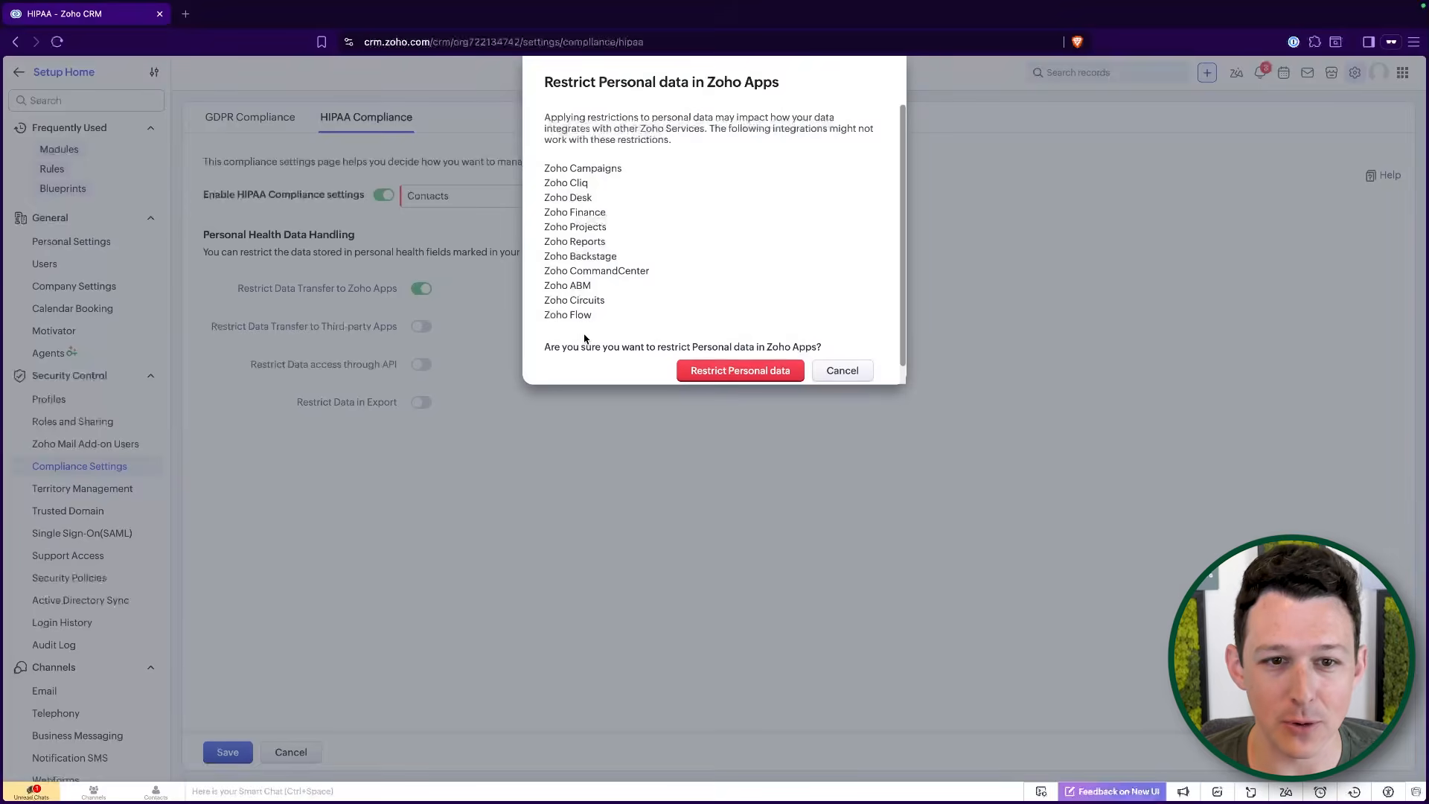
drag(543, 318, 603, 320)
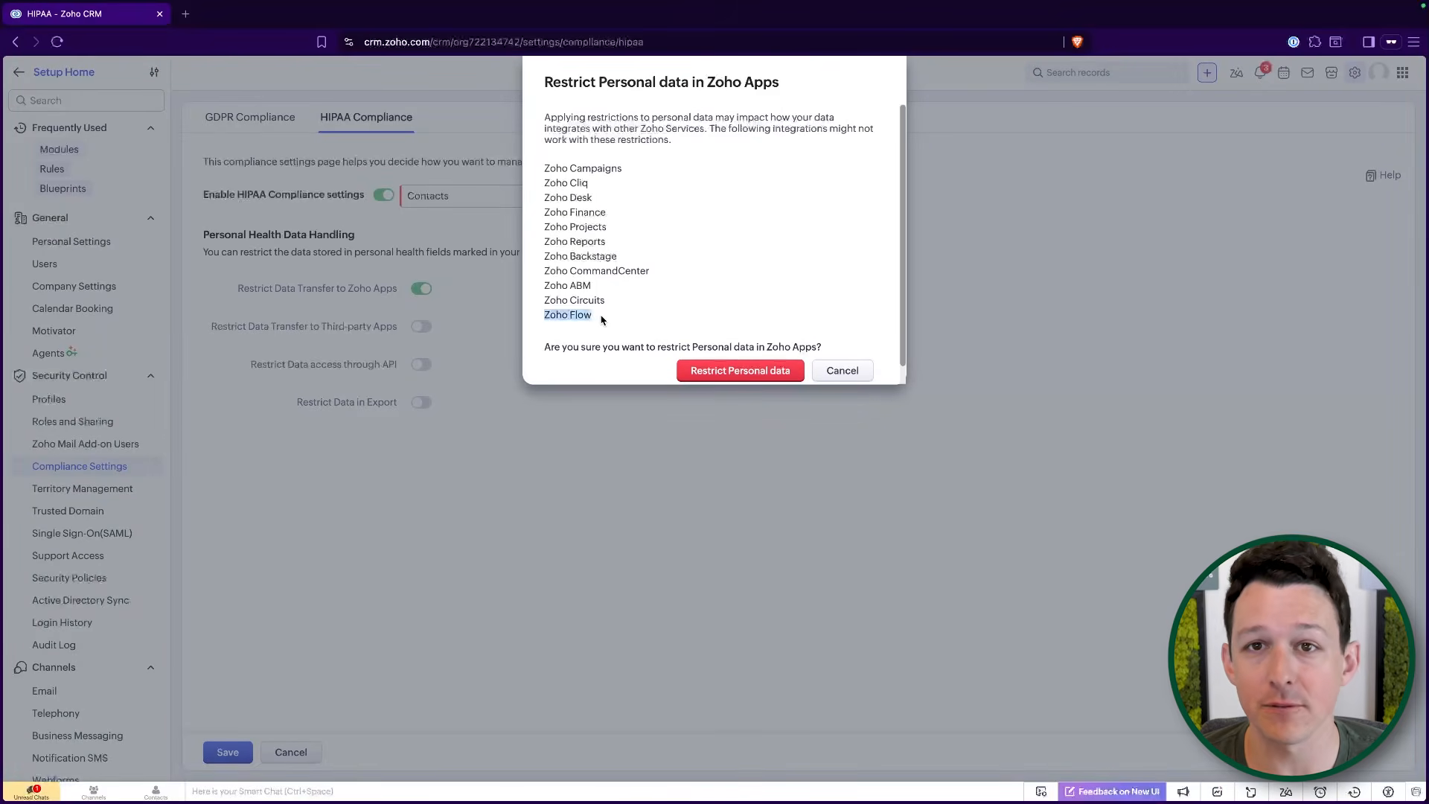
click(603, 320)
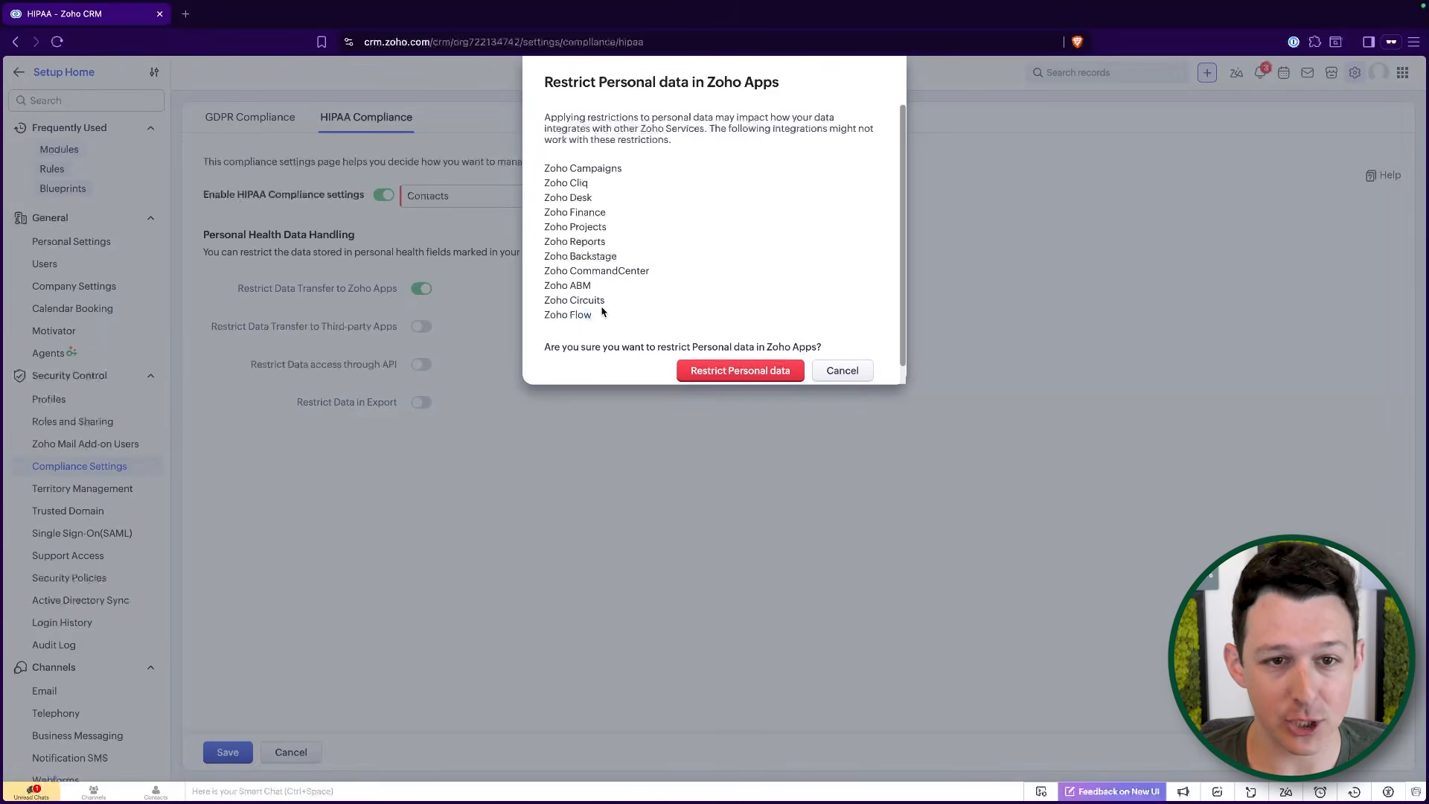
drag(540, 200, 614, 217)
click(543, 231)
click(614, 220)
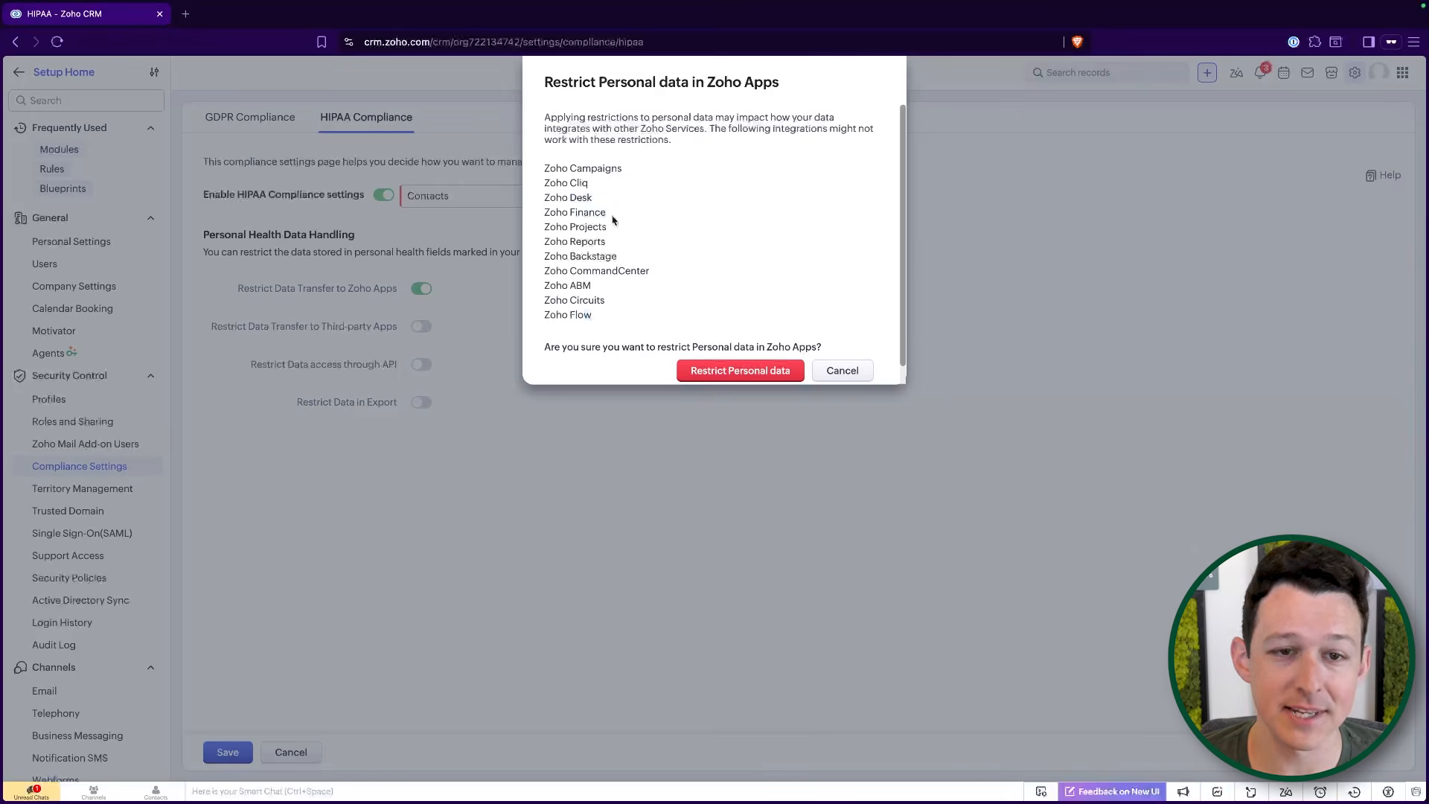
scroll(614, 220, down, 1)
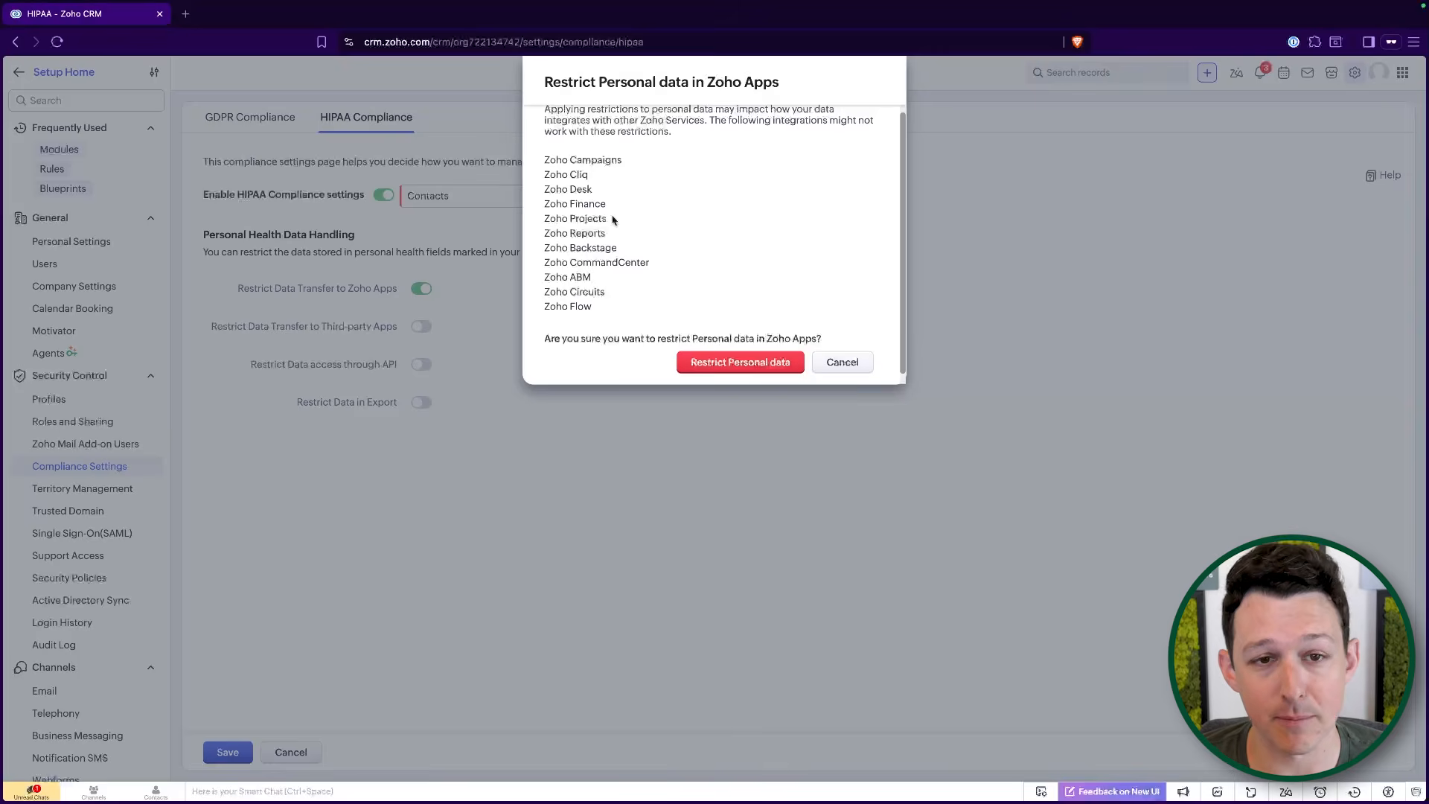
drag(550, 309, 668, 310)
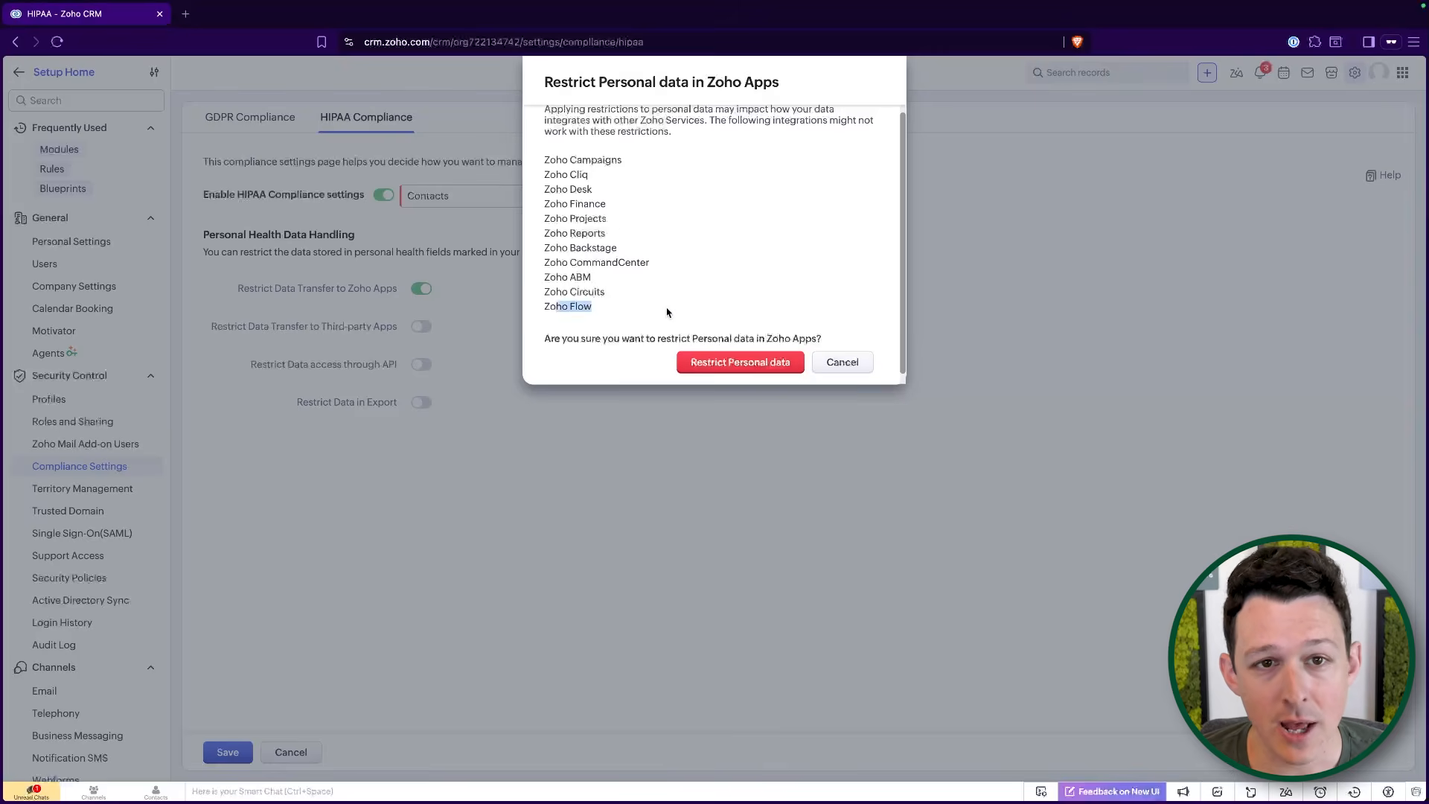
click(668, 313)
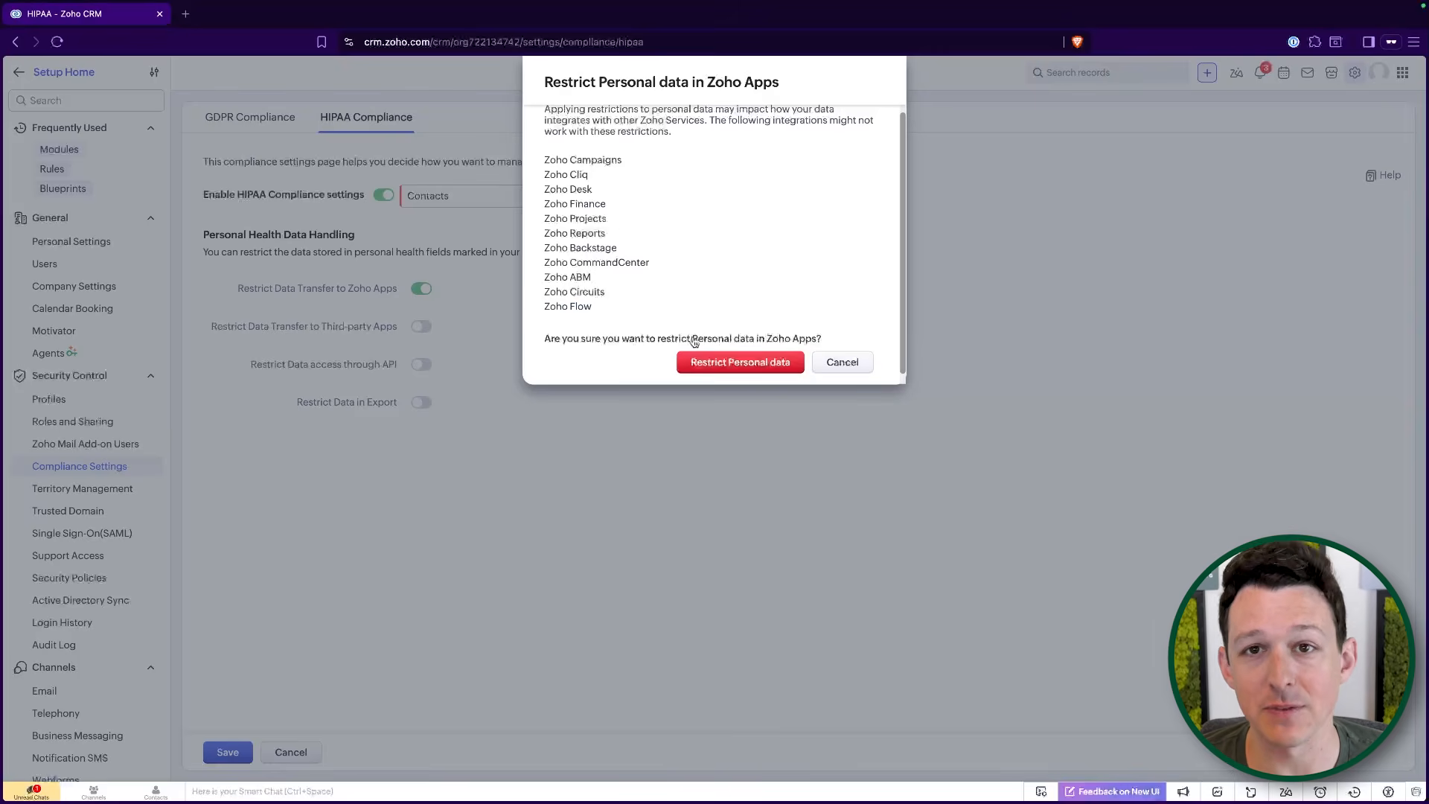
scroll(626, 259, up, 1)
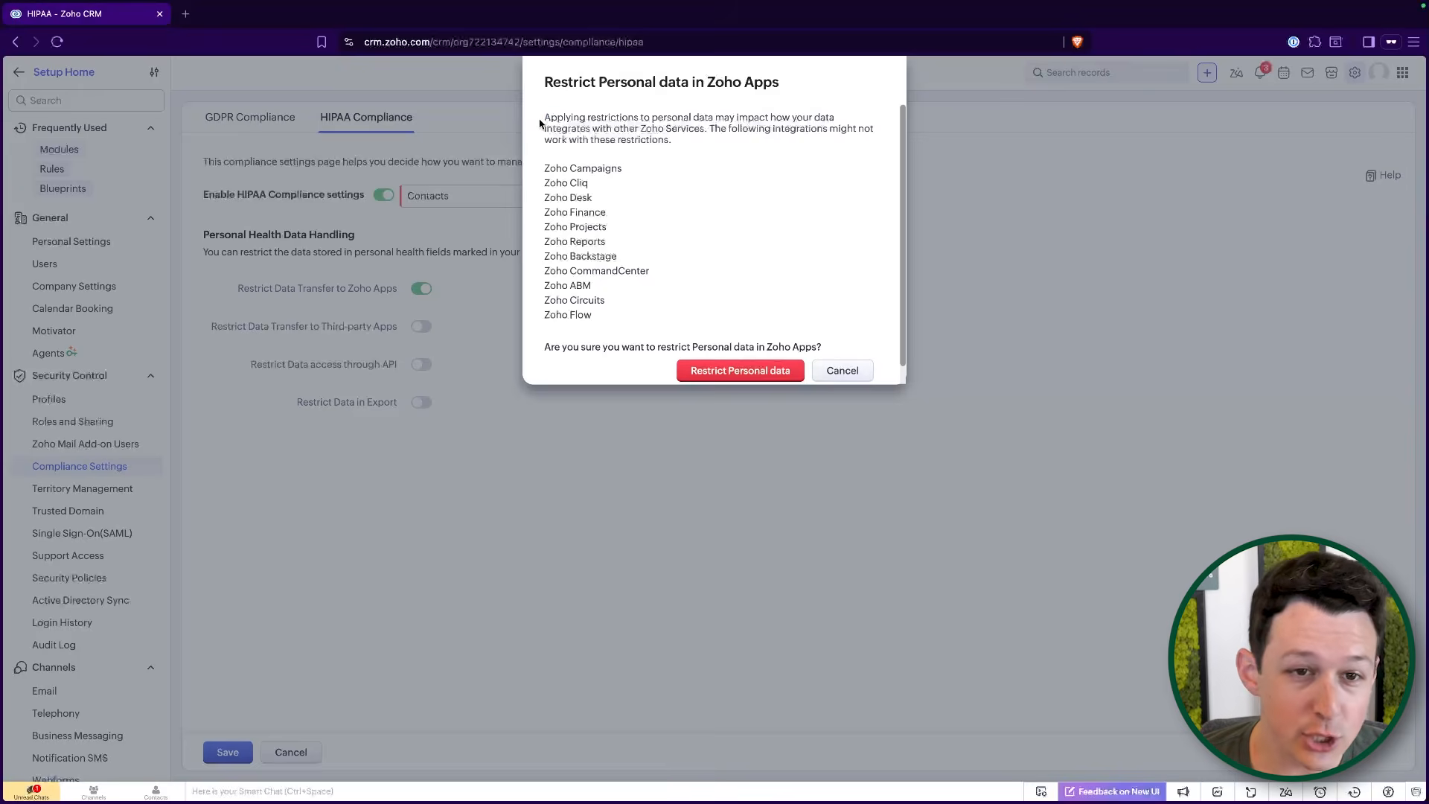
drag(543, 117, 648, 291)
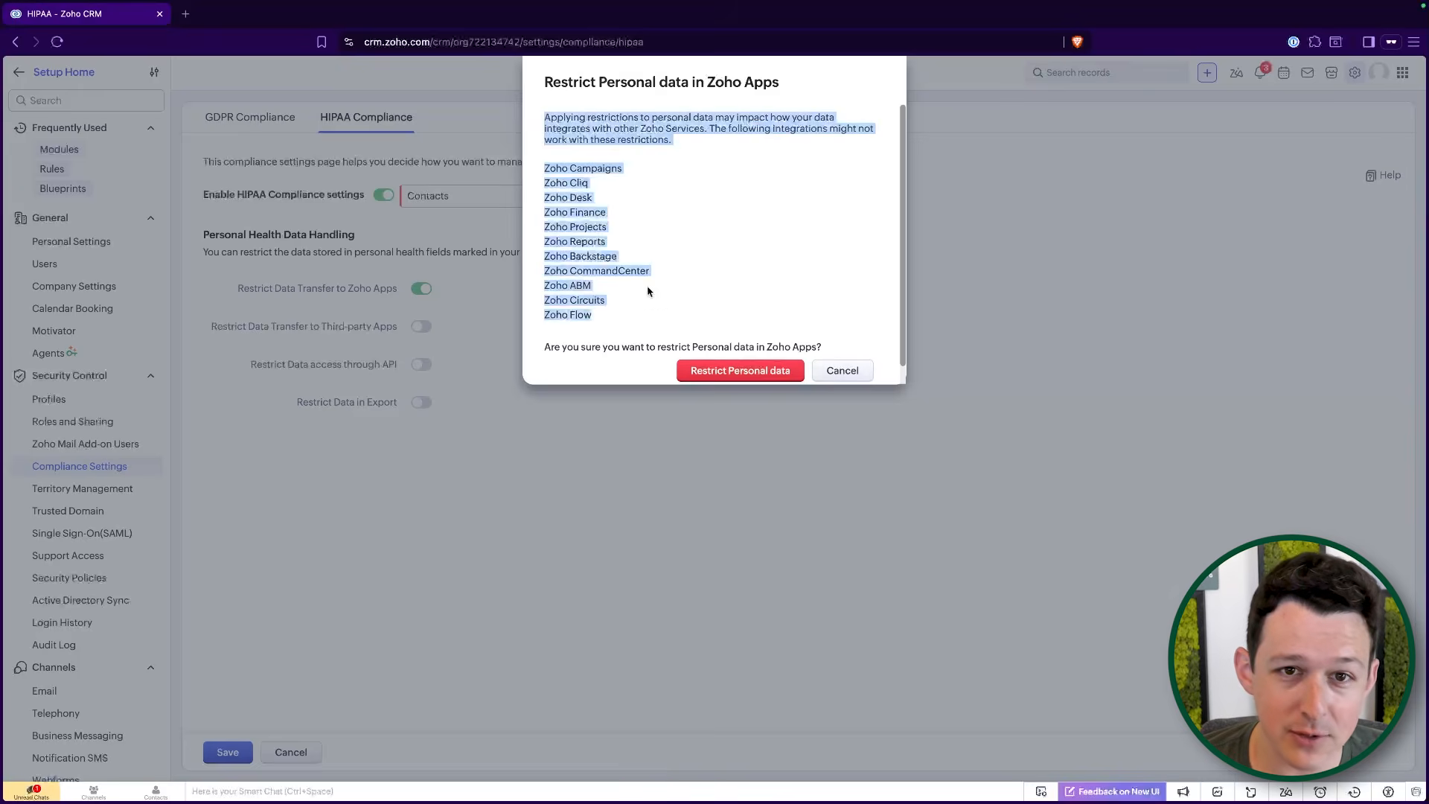
click(842, 370)
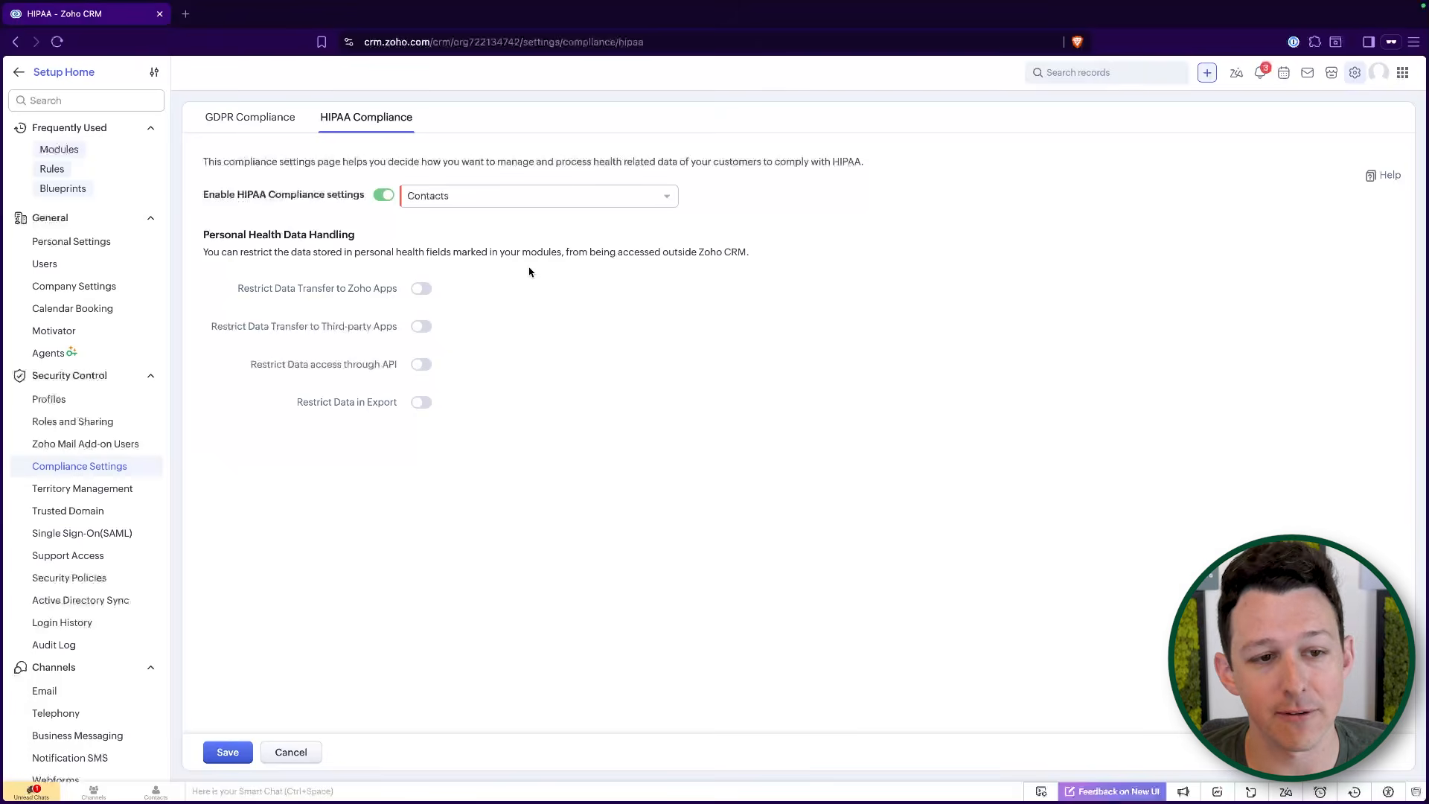
Enable Restrict Data Transfer to Third-party Apps and select Google and Quickbooks as the restricted apps.
drag(207, 330, 505, 331)
click(505, 330)
click(424, 331)
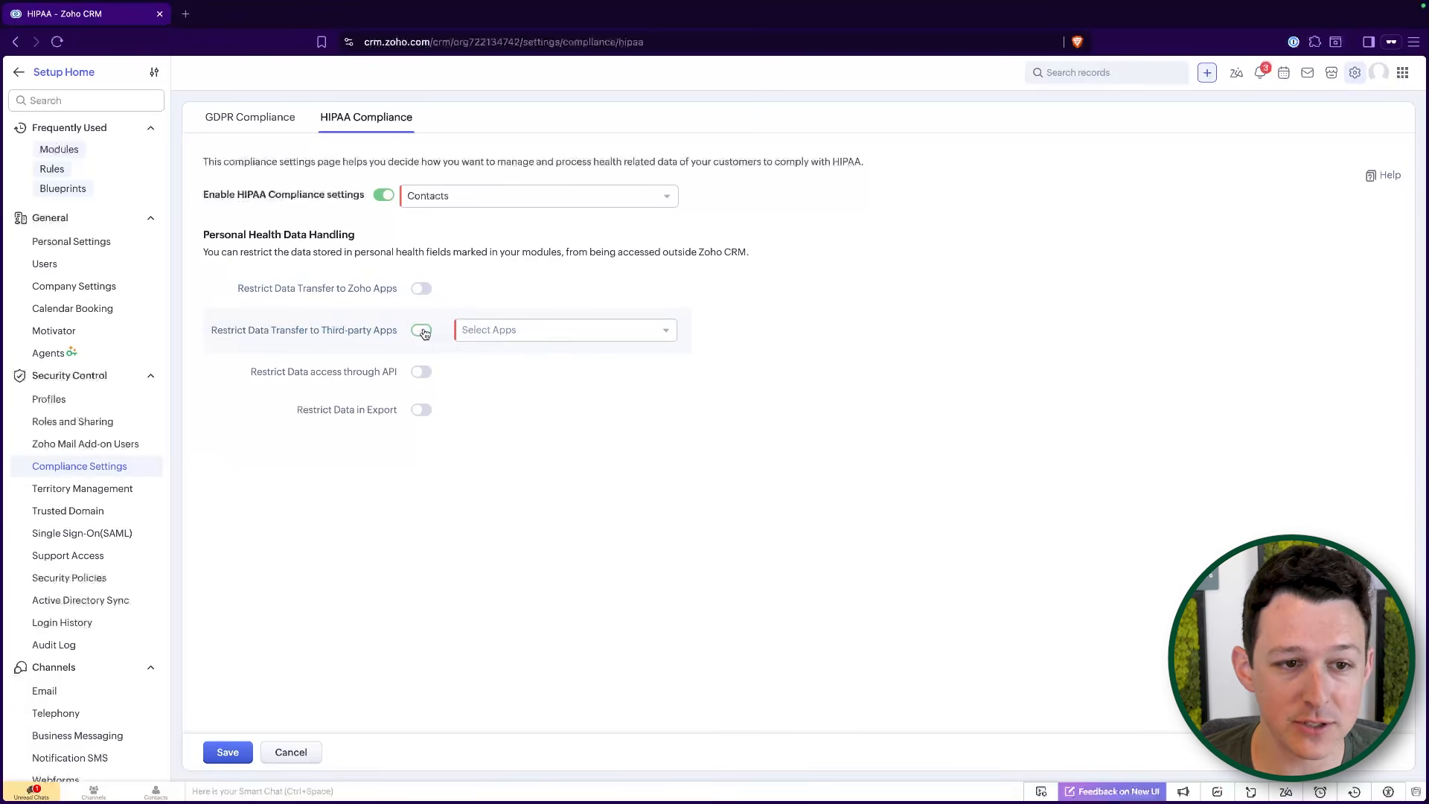
click(509, 331)
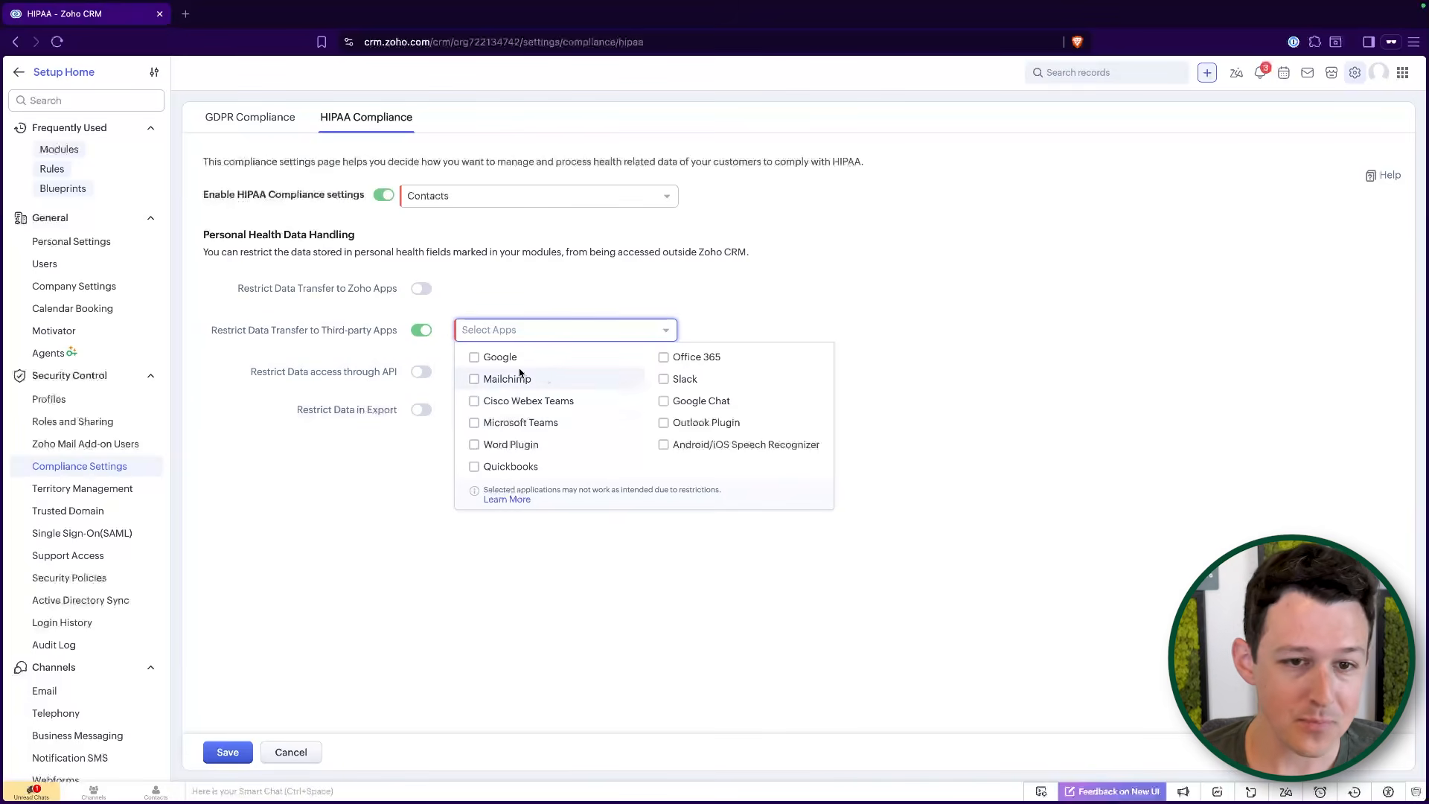
click(475, 358)
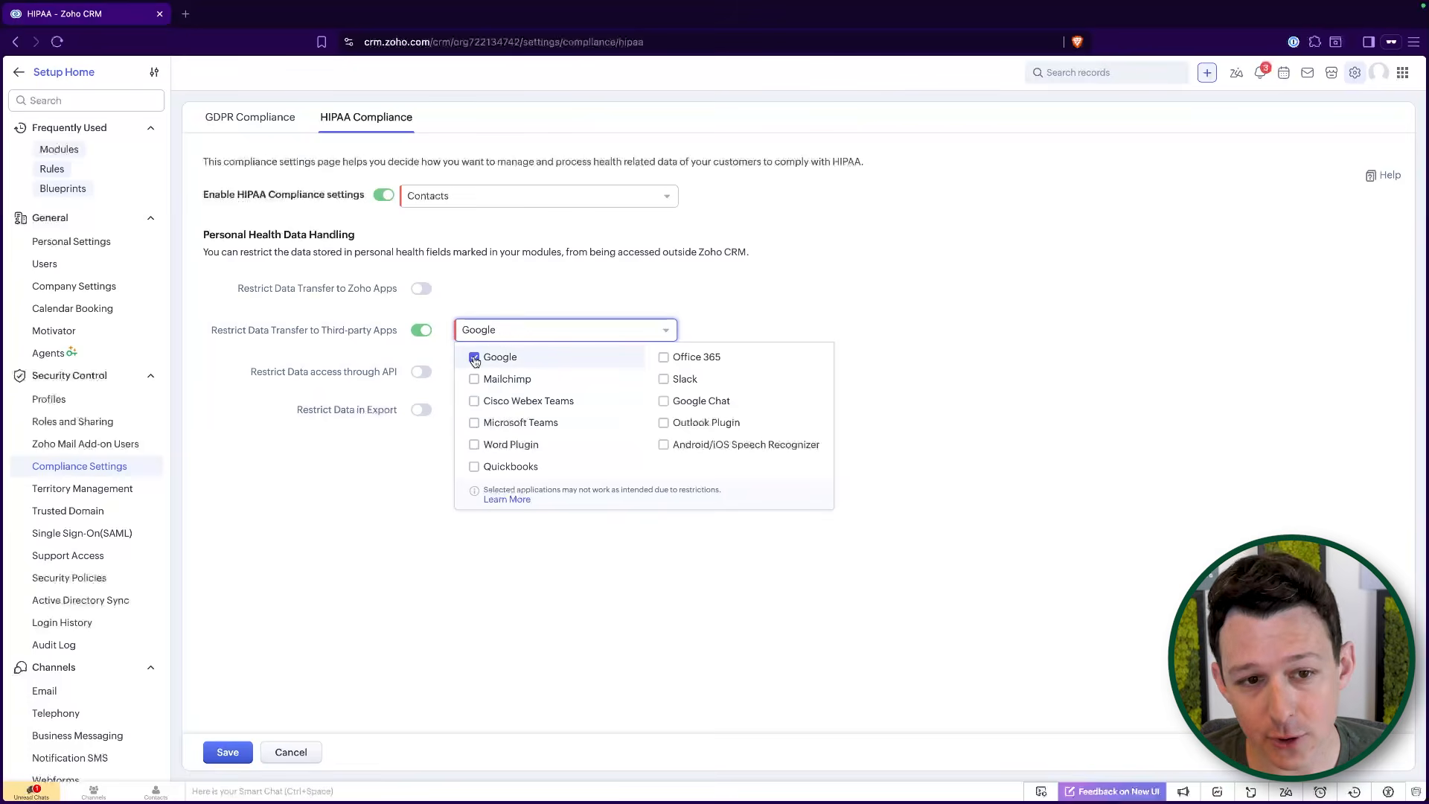
click(475, 468)
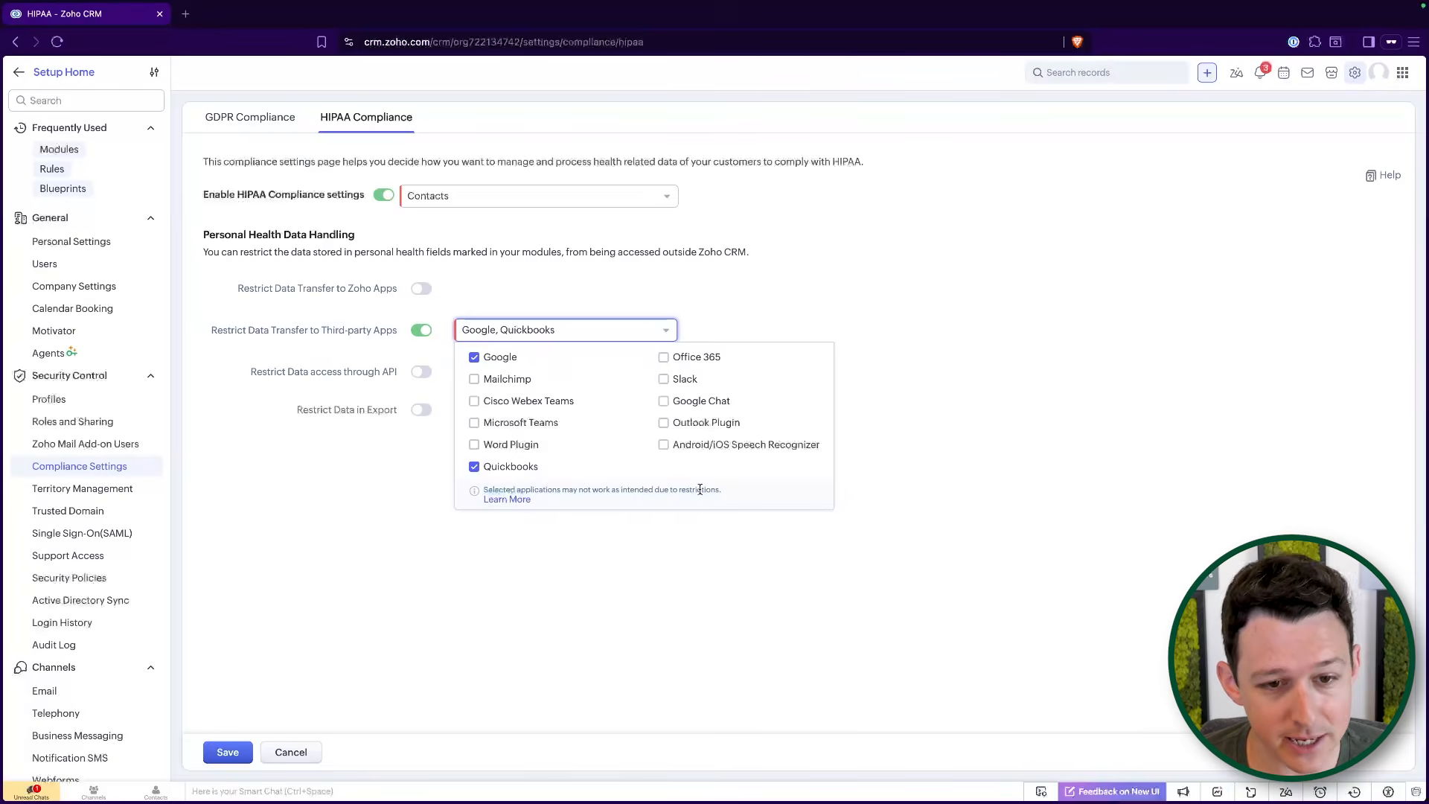
Open the Learn More help article about the restricted applications, skim its section on marking personal fields, and close it again.
click(509, 499)
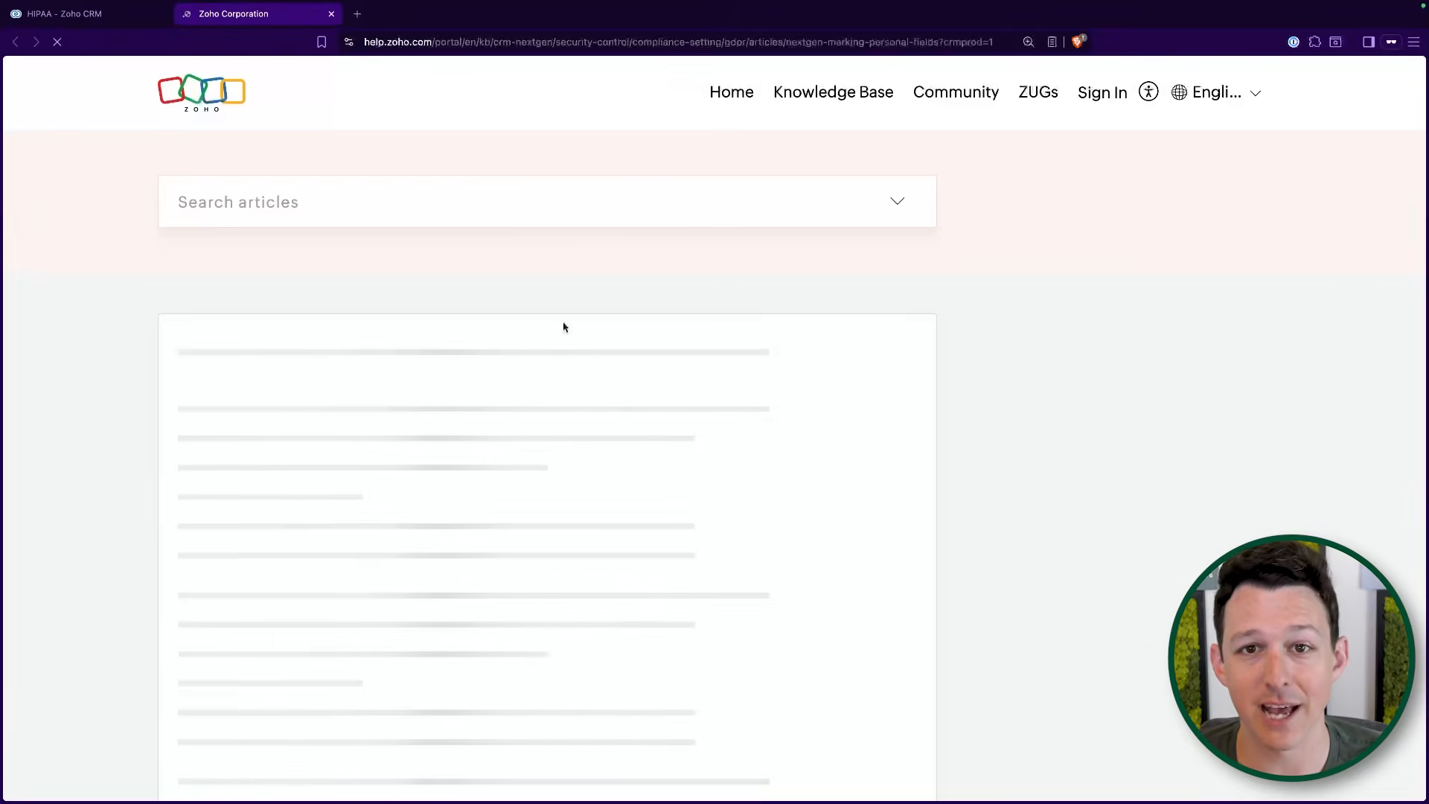
scroll(563, 328, down, 4)
scroll(564, 328, down, 3)
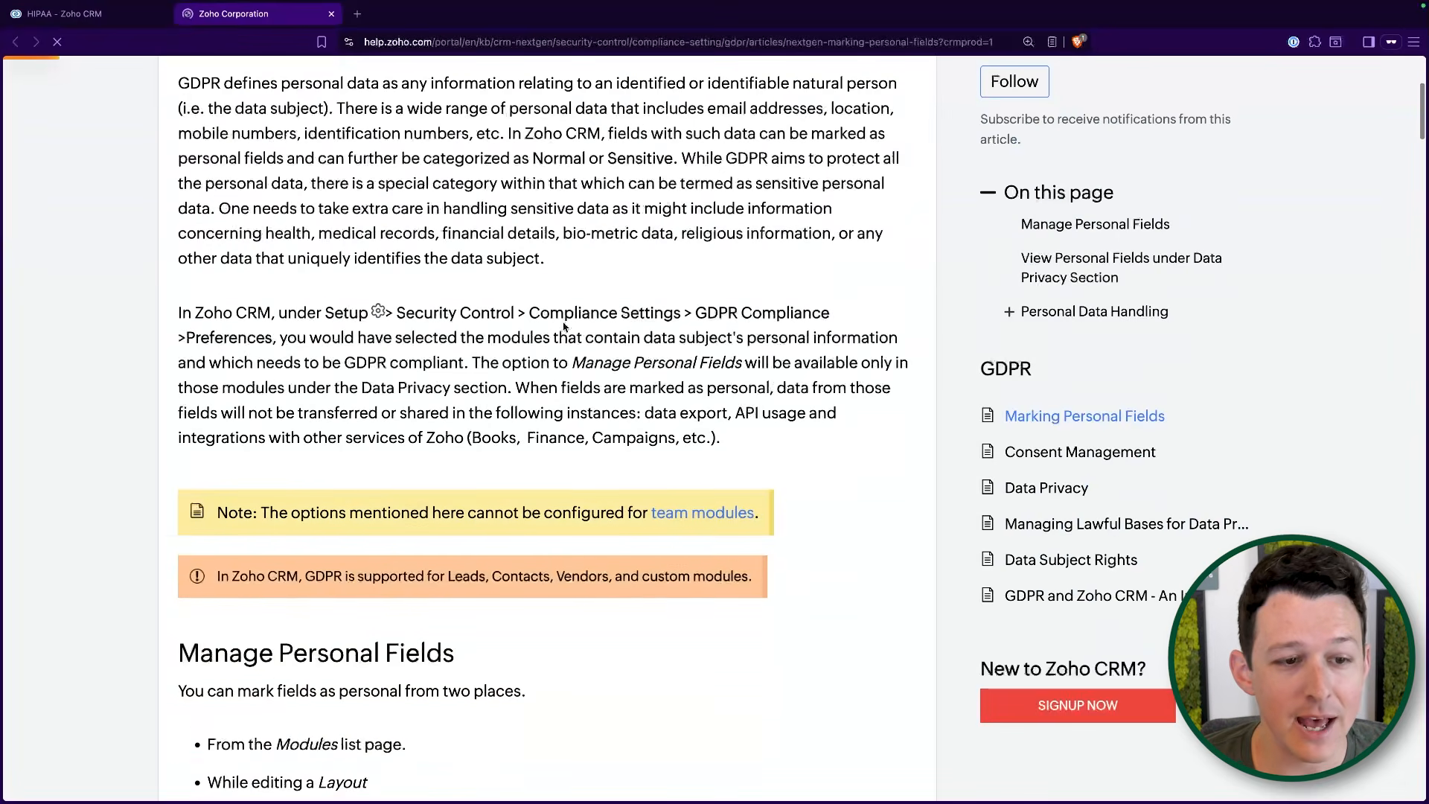
click(117, 21)
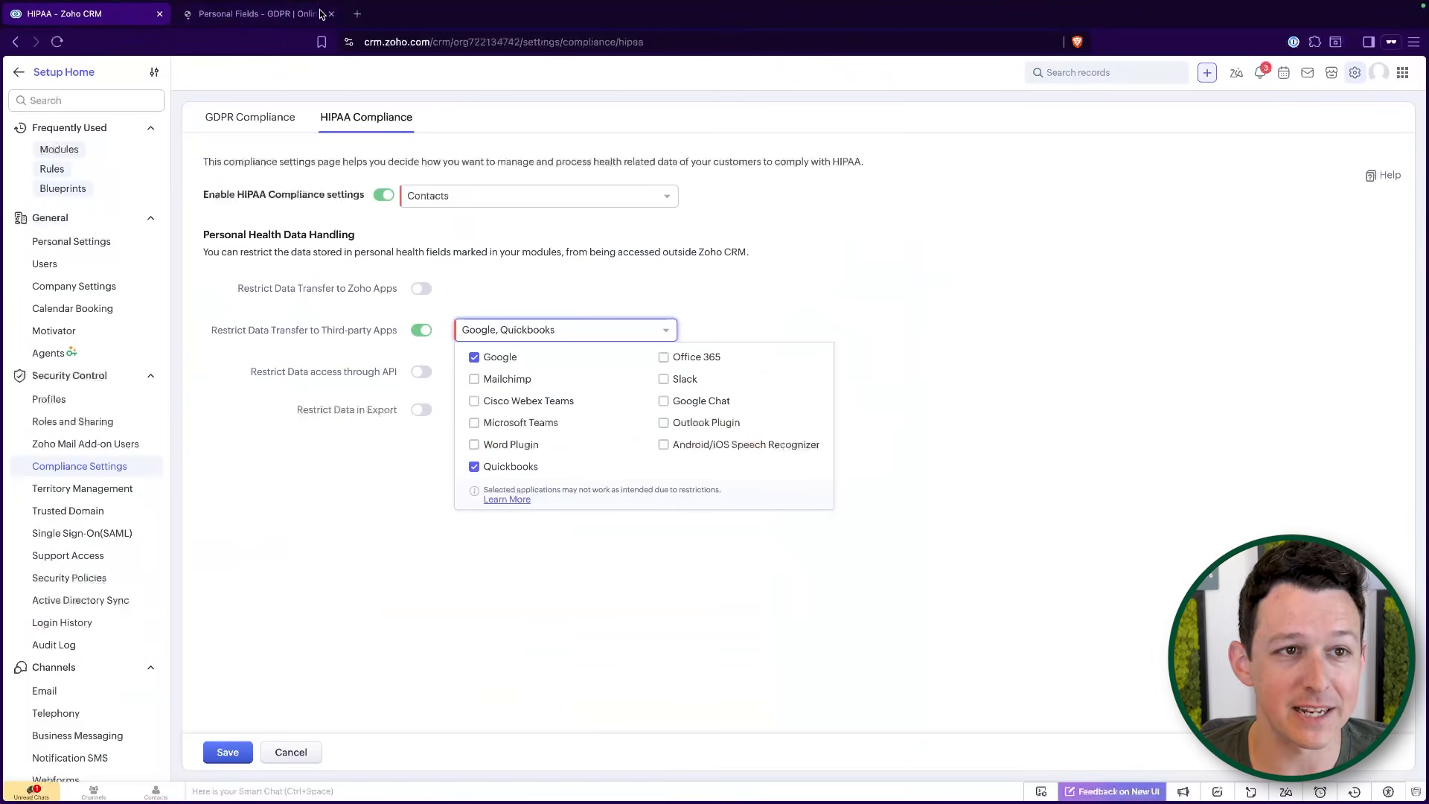
click(332, 13)
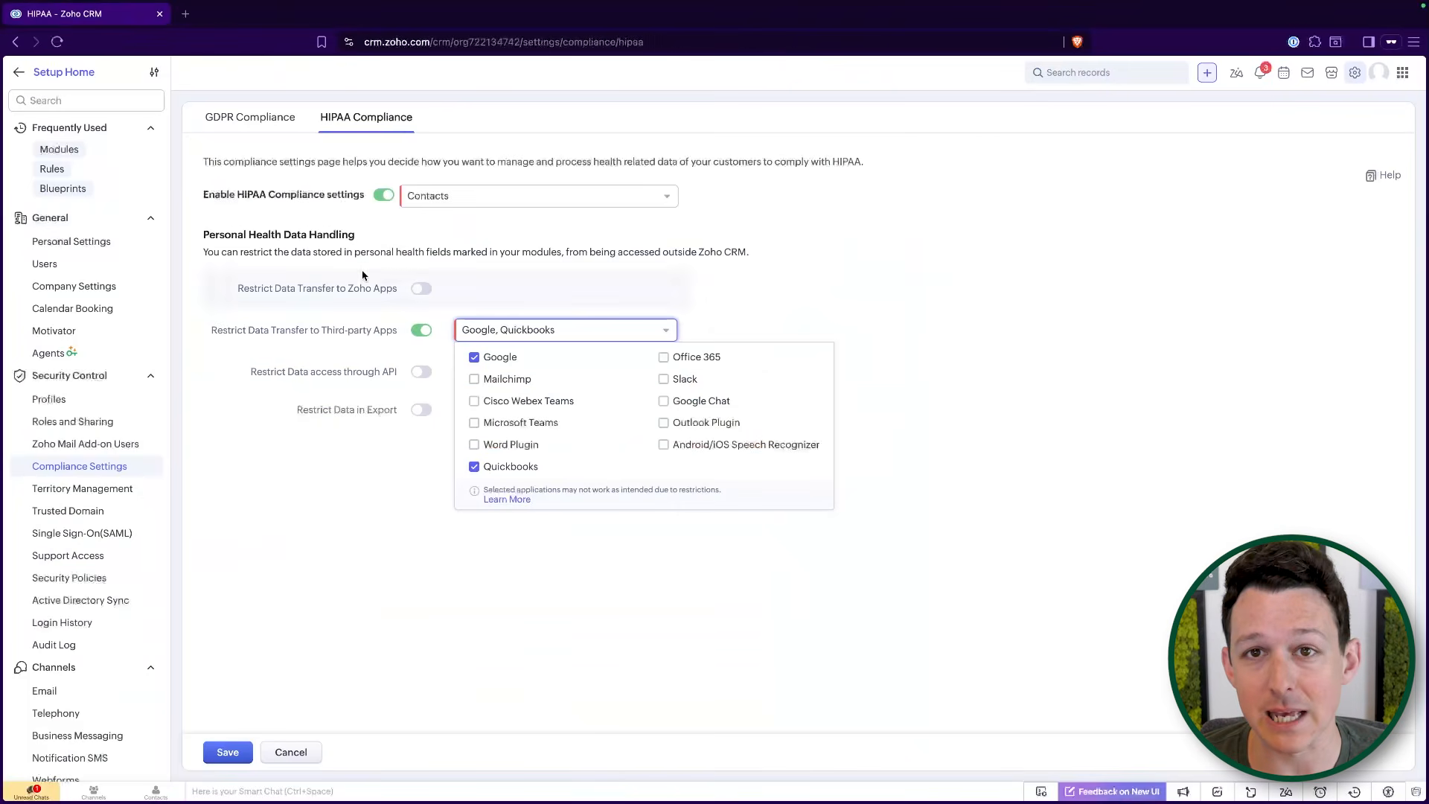
Turn off Restrict Data Transfer to Third-party Apps and turn on Restrict Data access through API.
click(439, 244)
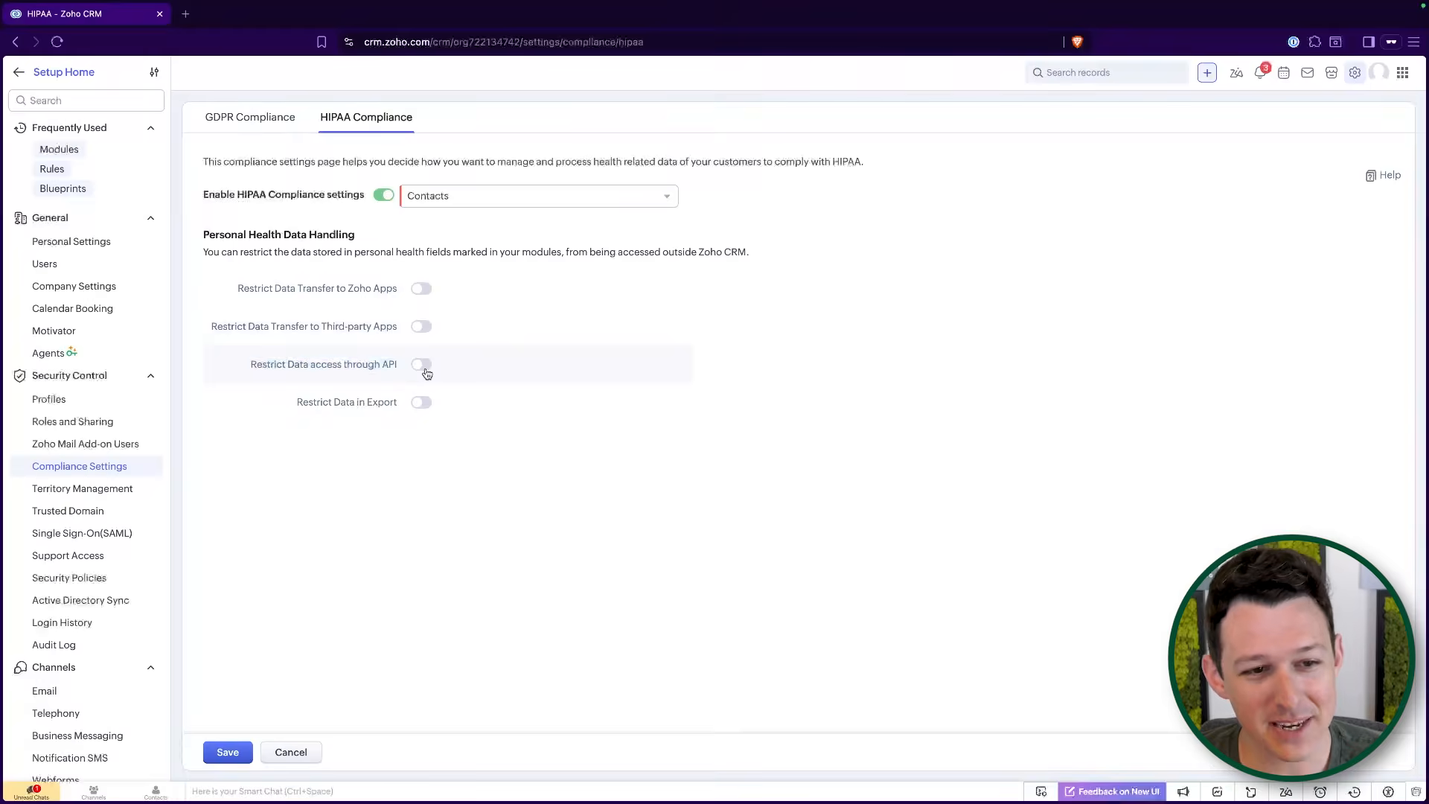
click(419, 366)
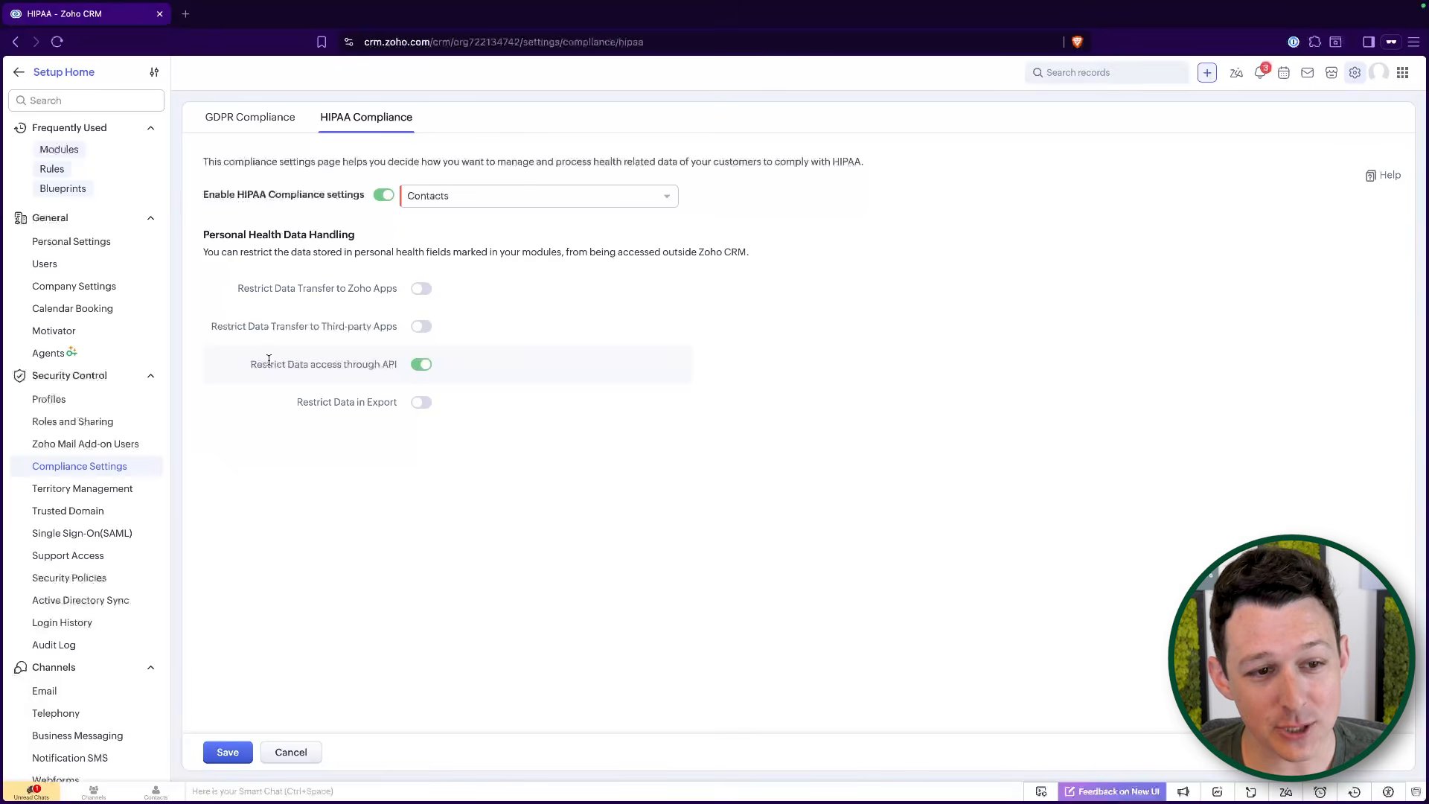
drag(269, 360, 443, 361)
click(495, 230)
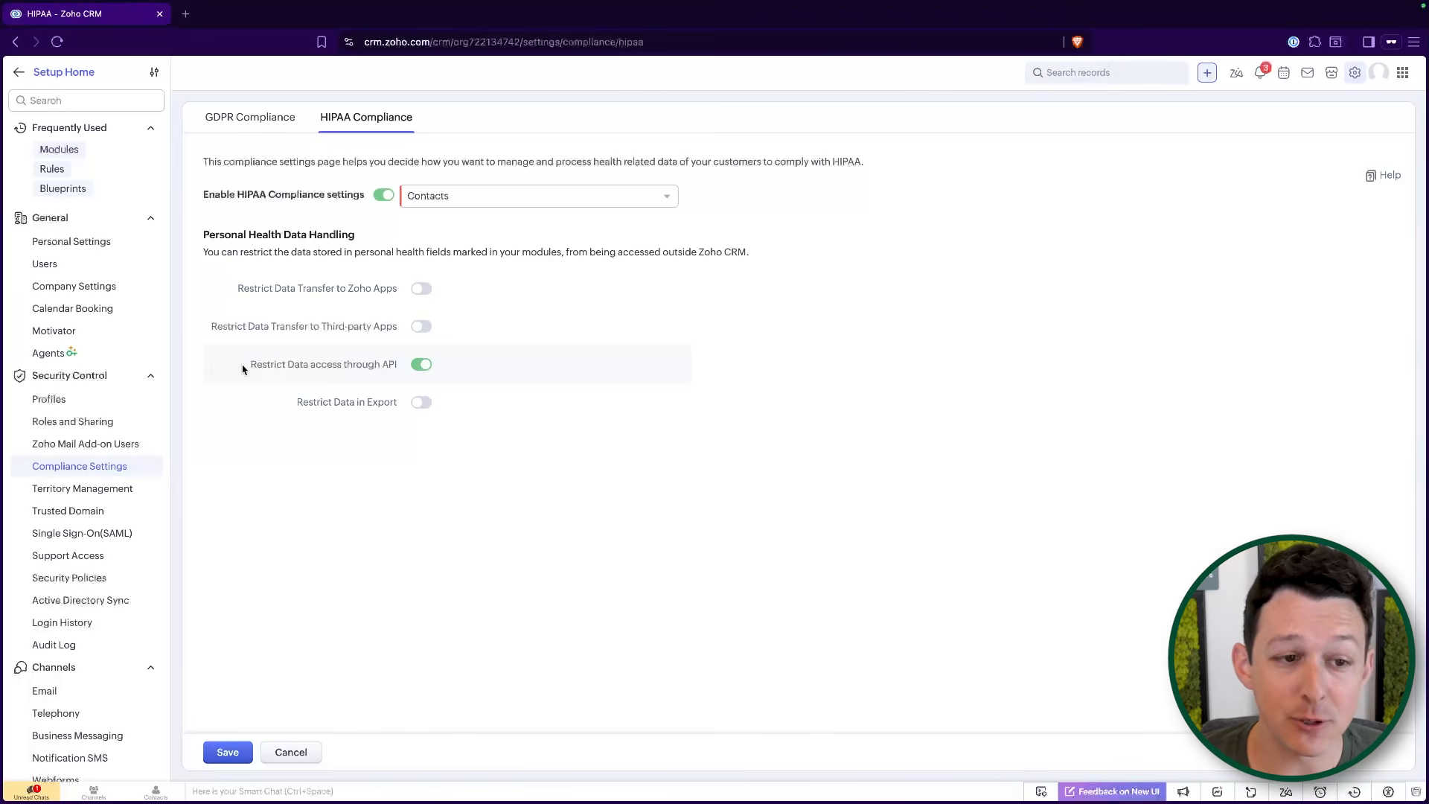
drag(249, 364, 456, 365)
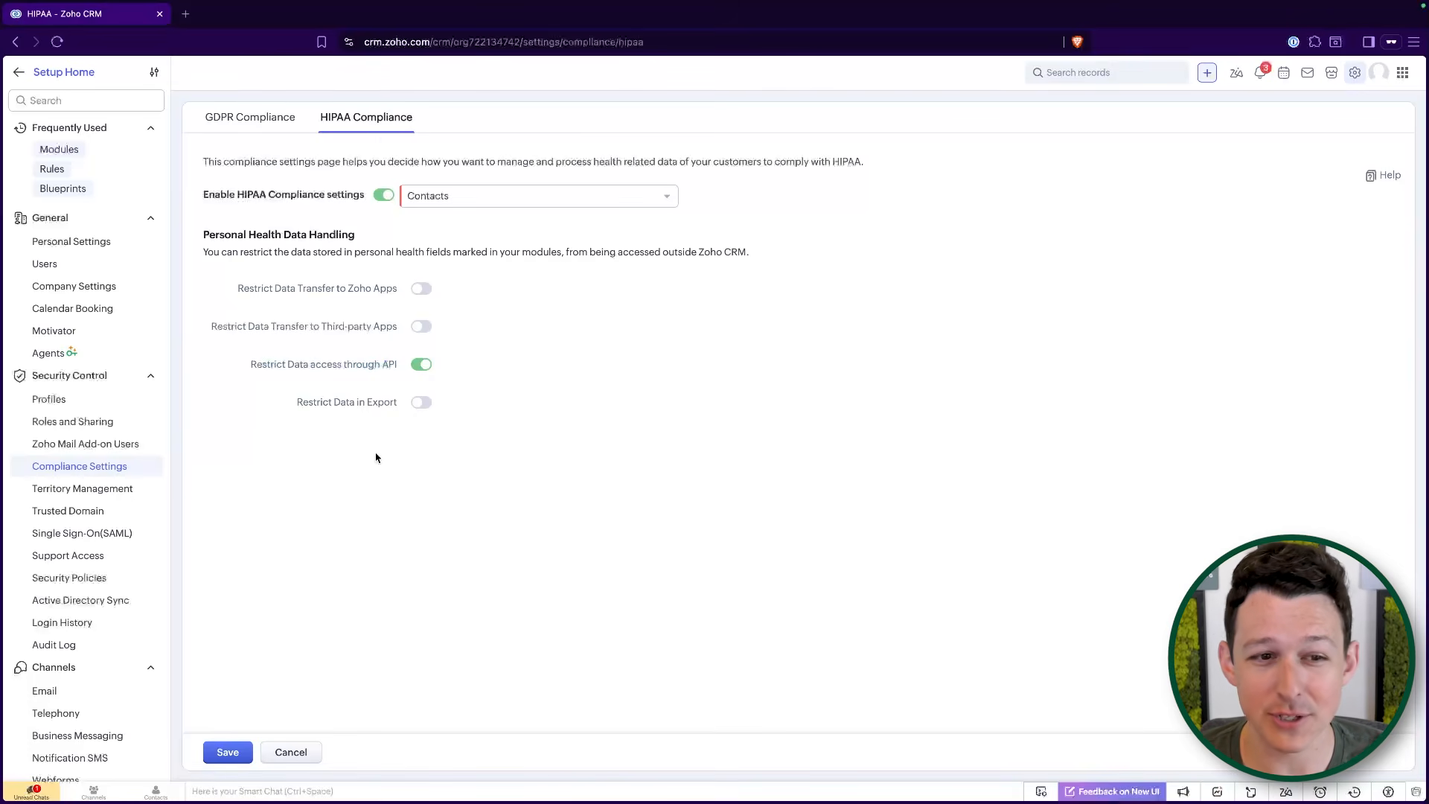
triple_click(339, 365)
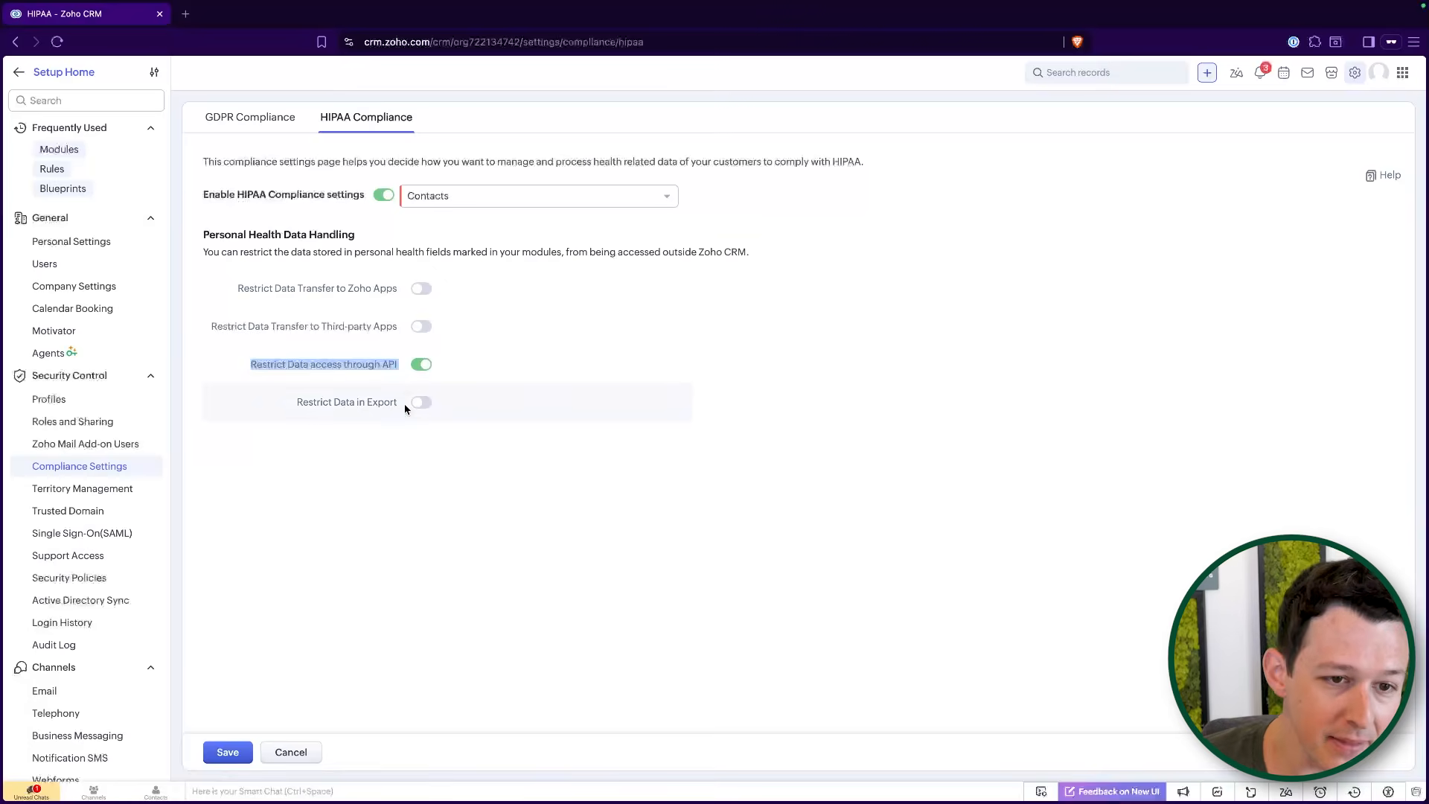
Enable Restrict Data in Export, confirm restricting personal health data, and turn off Restrict Data access through API.
click(421, 402)
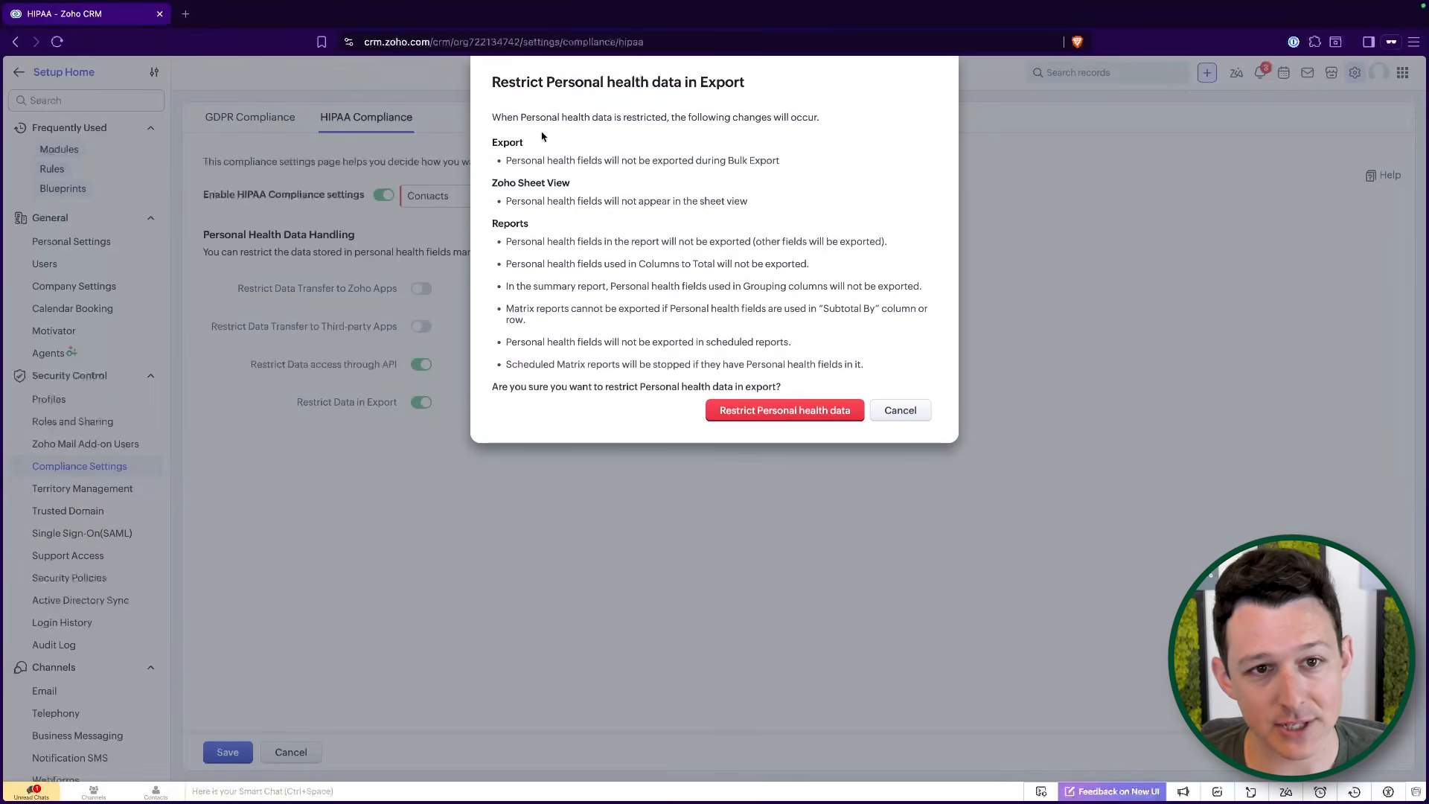
drag(522, 119, 631, 232)
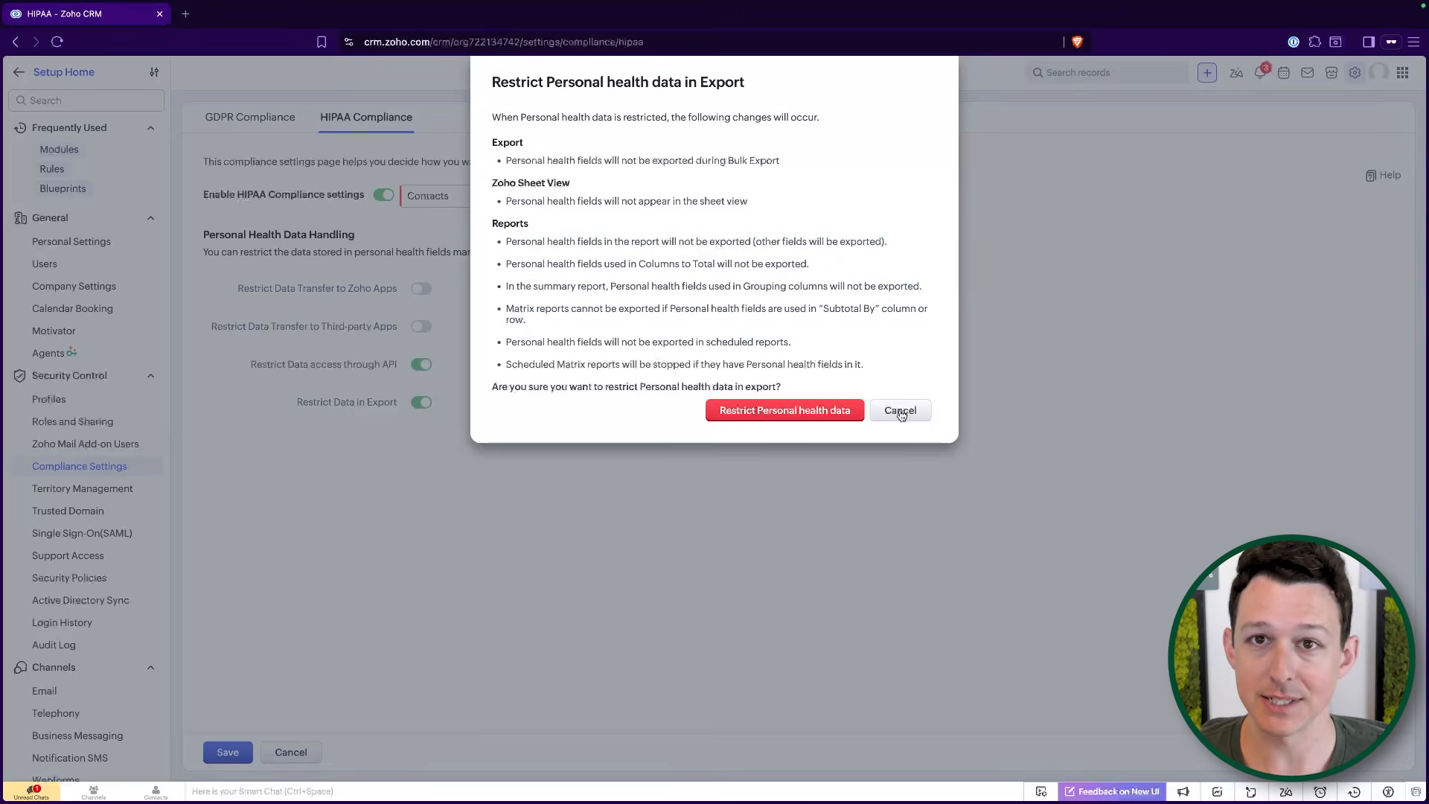
click(793, 412)
click(422, 369)
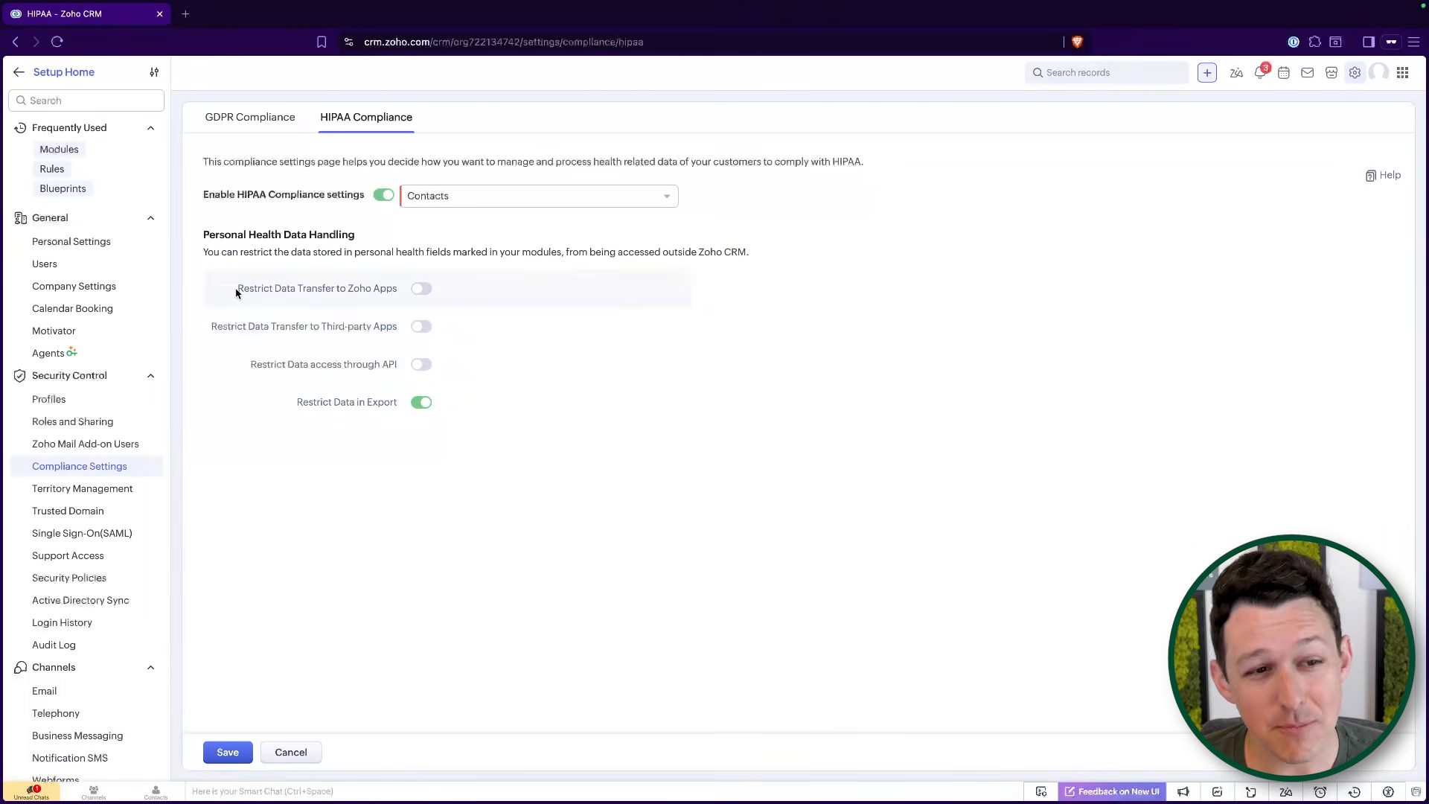
Review the four Personal Health Data Handling restrictions and save the HIPAA compliance settings.
drag(236, 293, 349, 399)
click(536, 268)
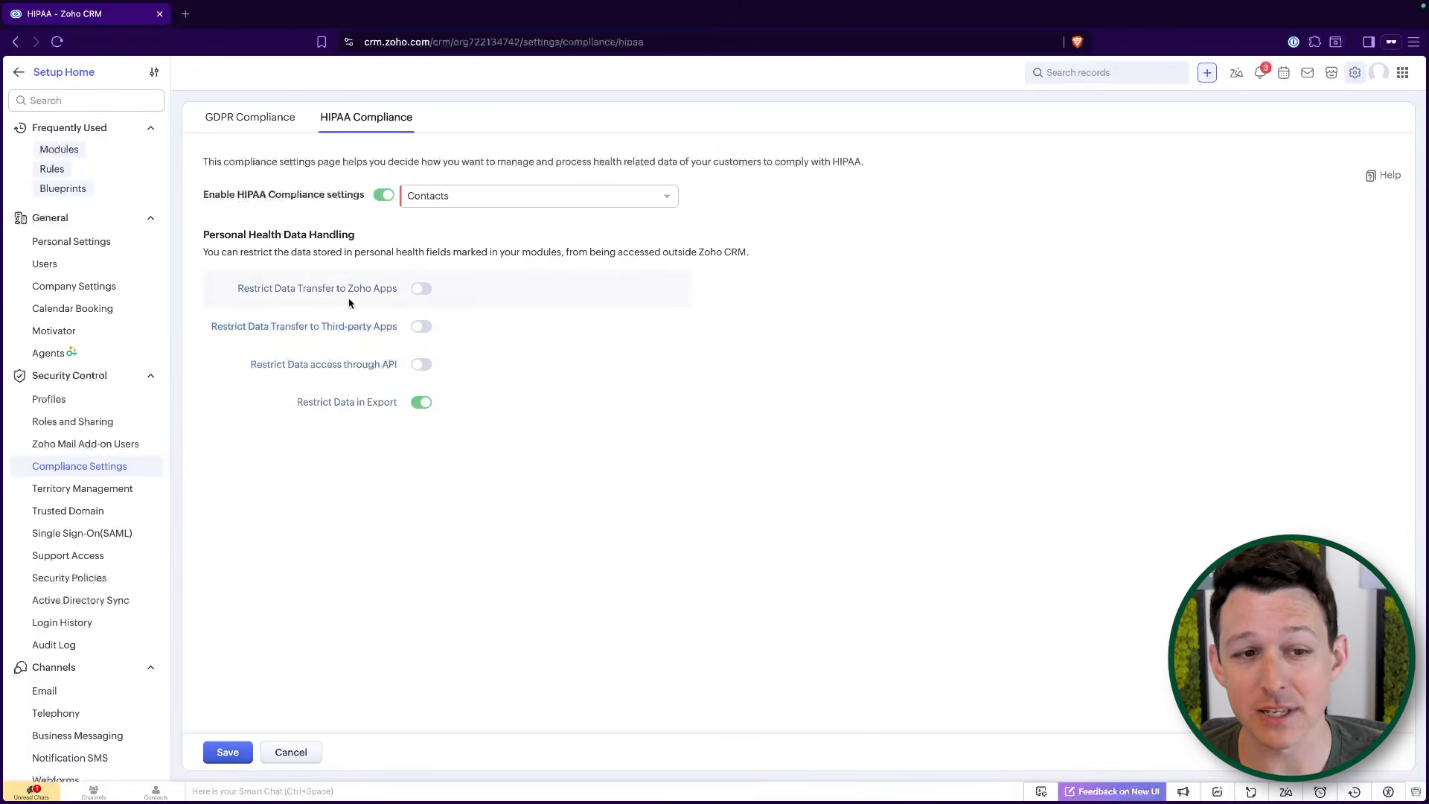
drag(234, 295, 477, 294)
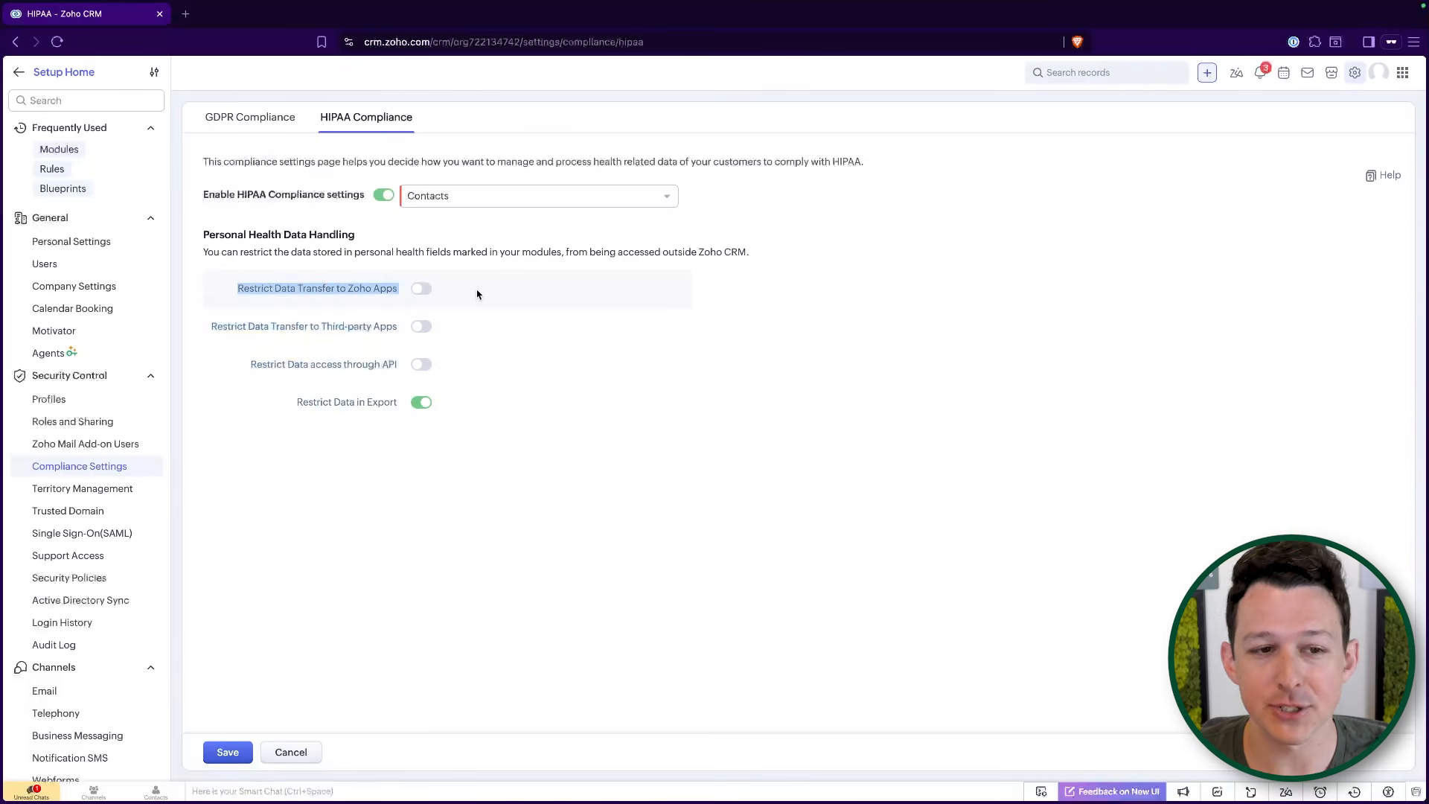
drag(200, 337, 459, 405)
click(491, 288)
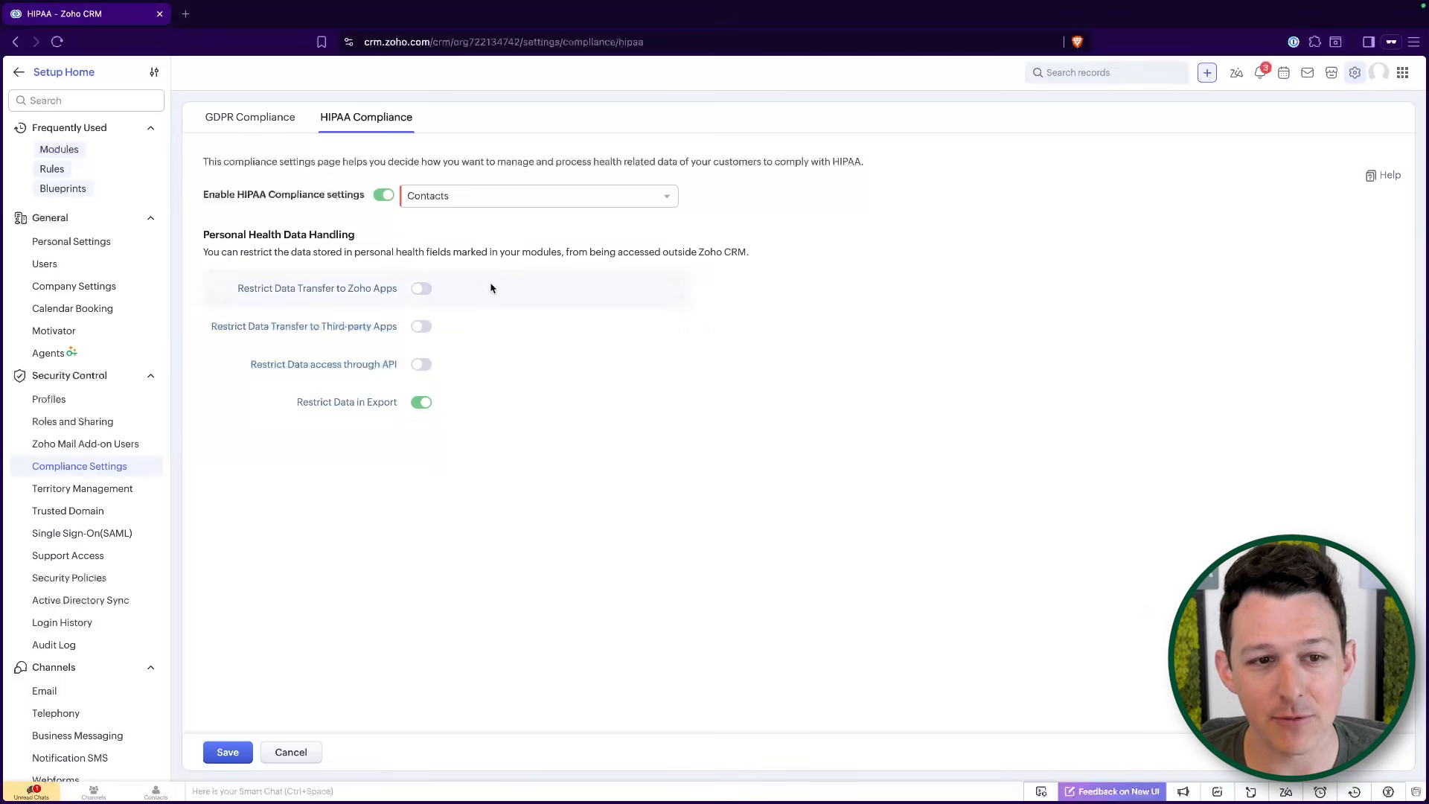
click(213, 752)
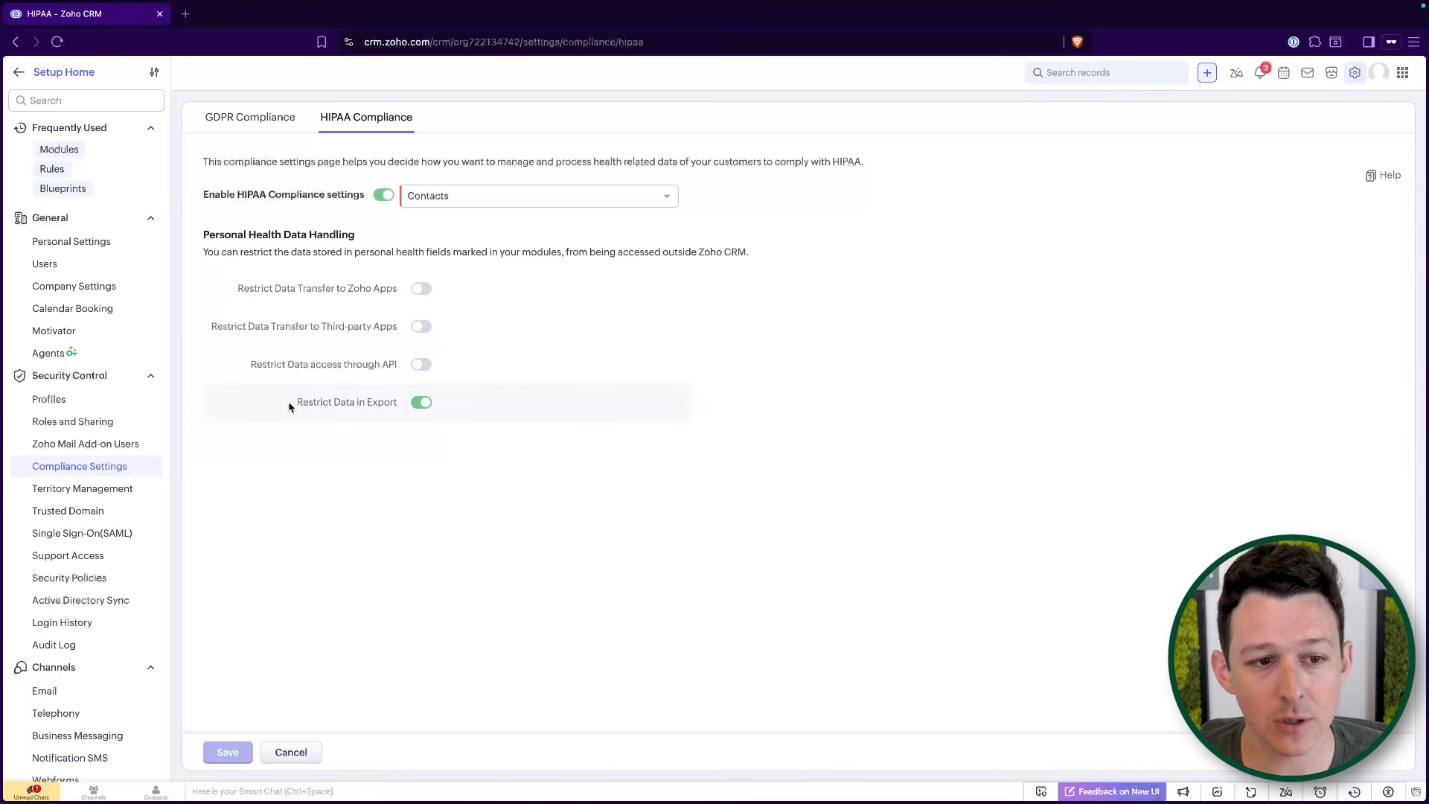
drag(291, 406, 534, 407)
click(640, 138)
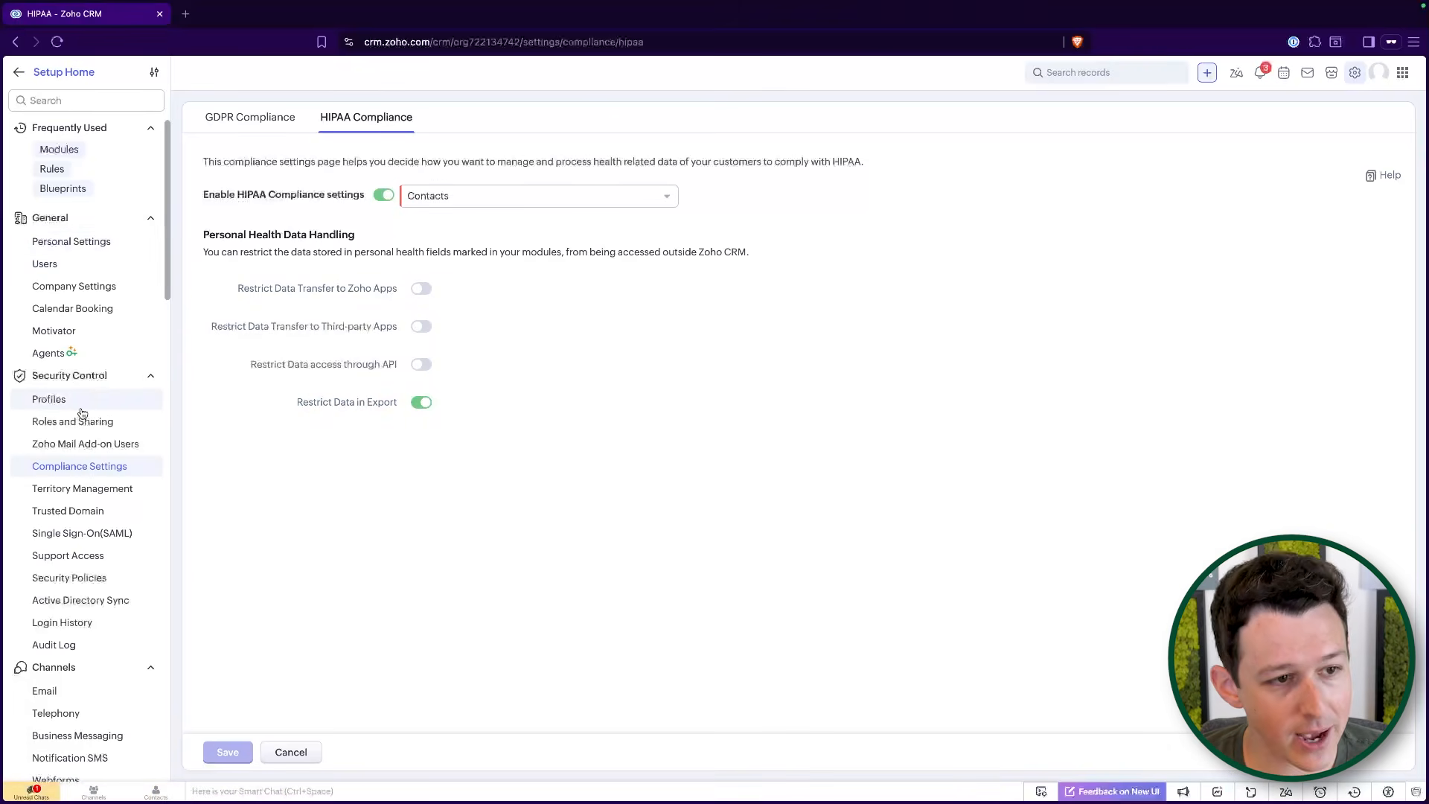
Open the Standard layout of the Contacts module for editing from the CRM setup.
click(18, 73)
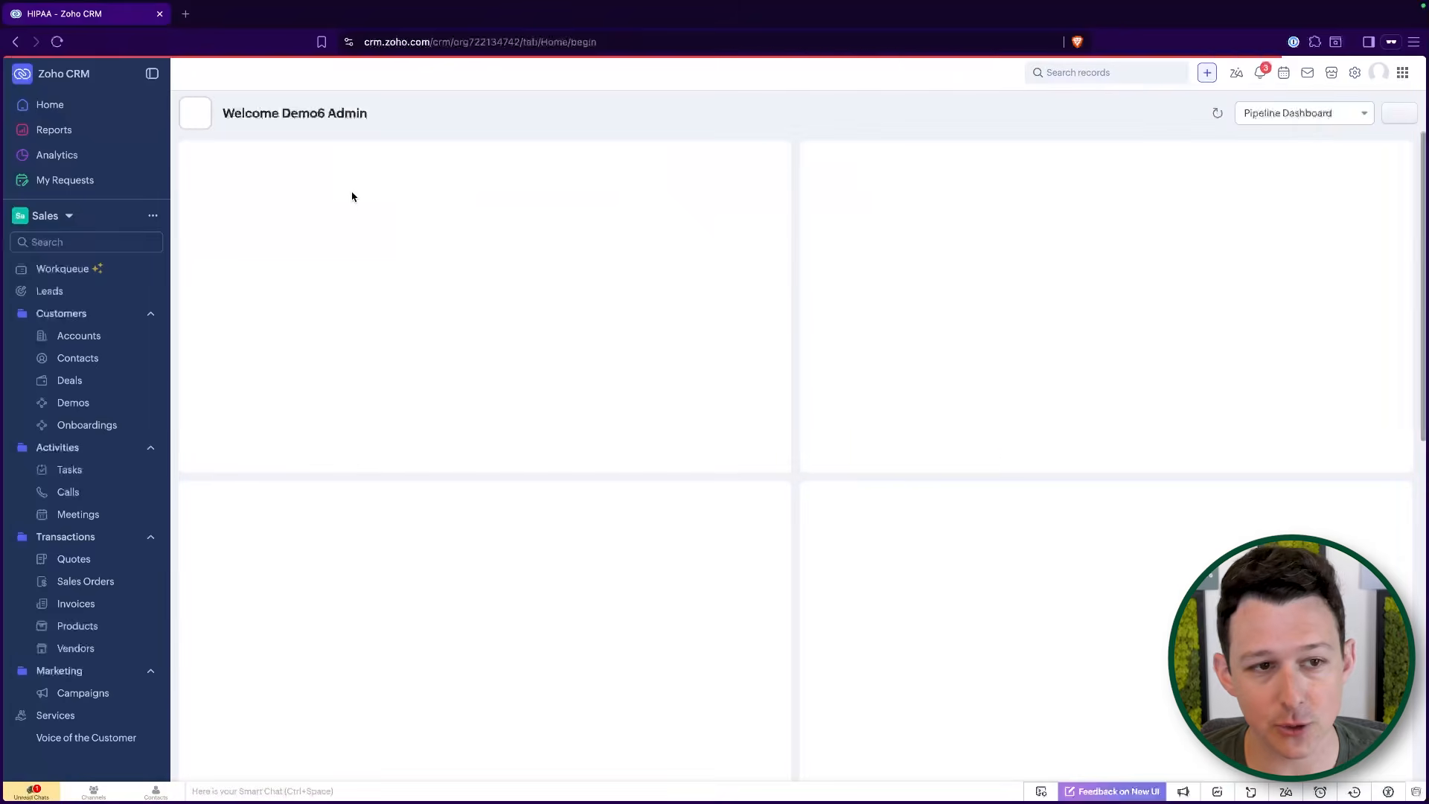
click(1355, 72)
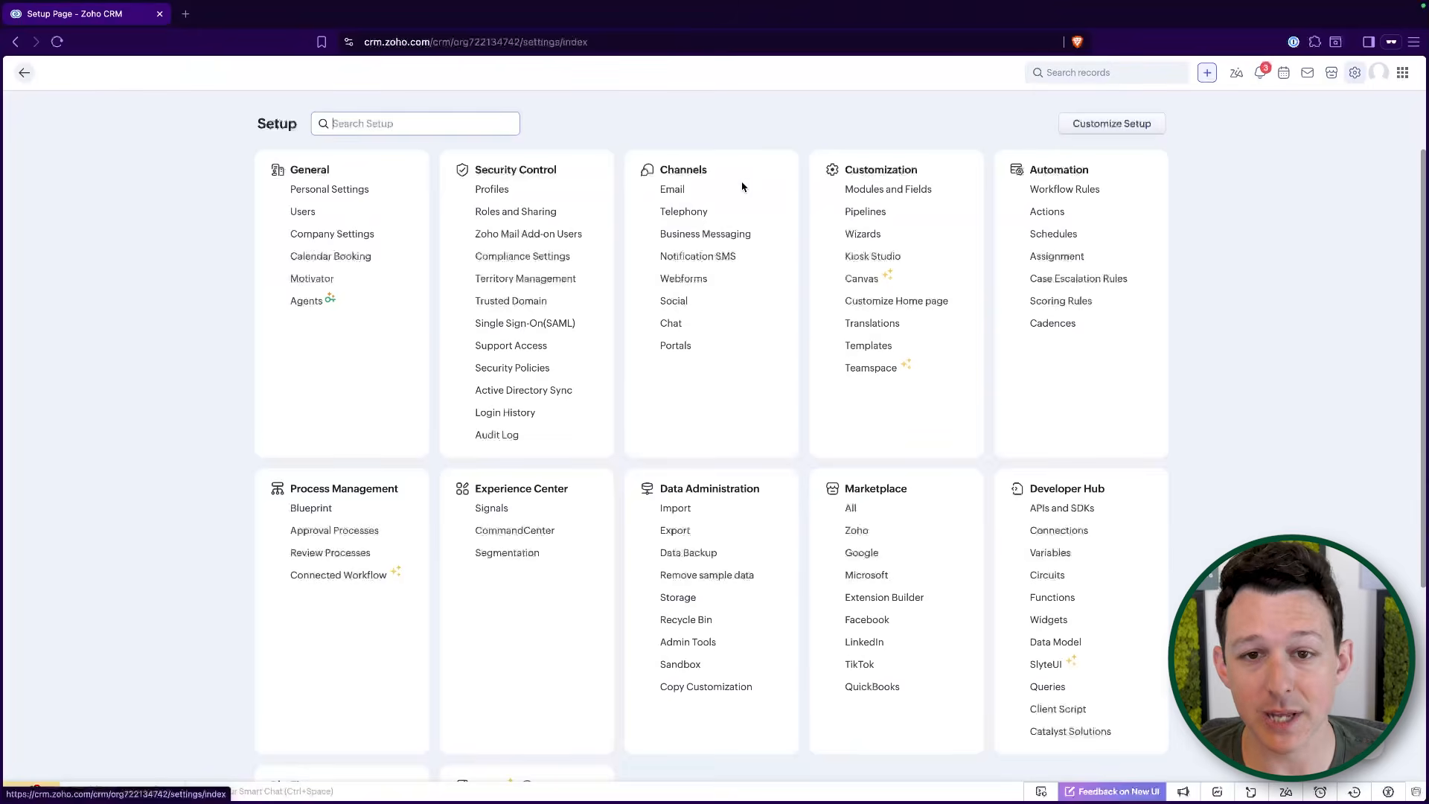
click(878, 189)
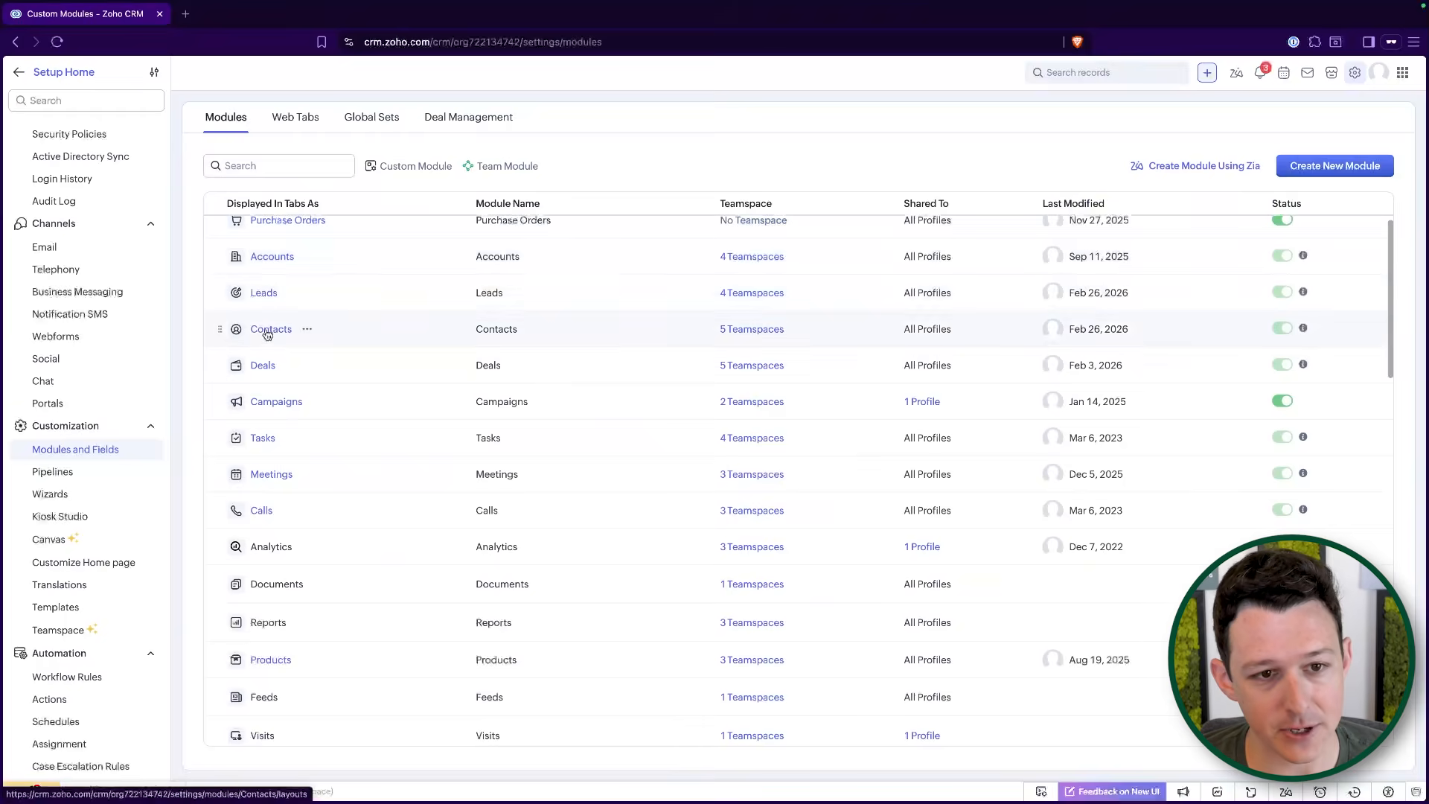
click(268, 327)
click(255, 308)
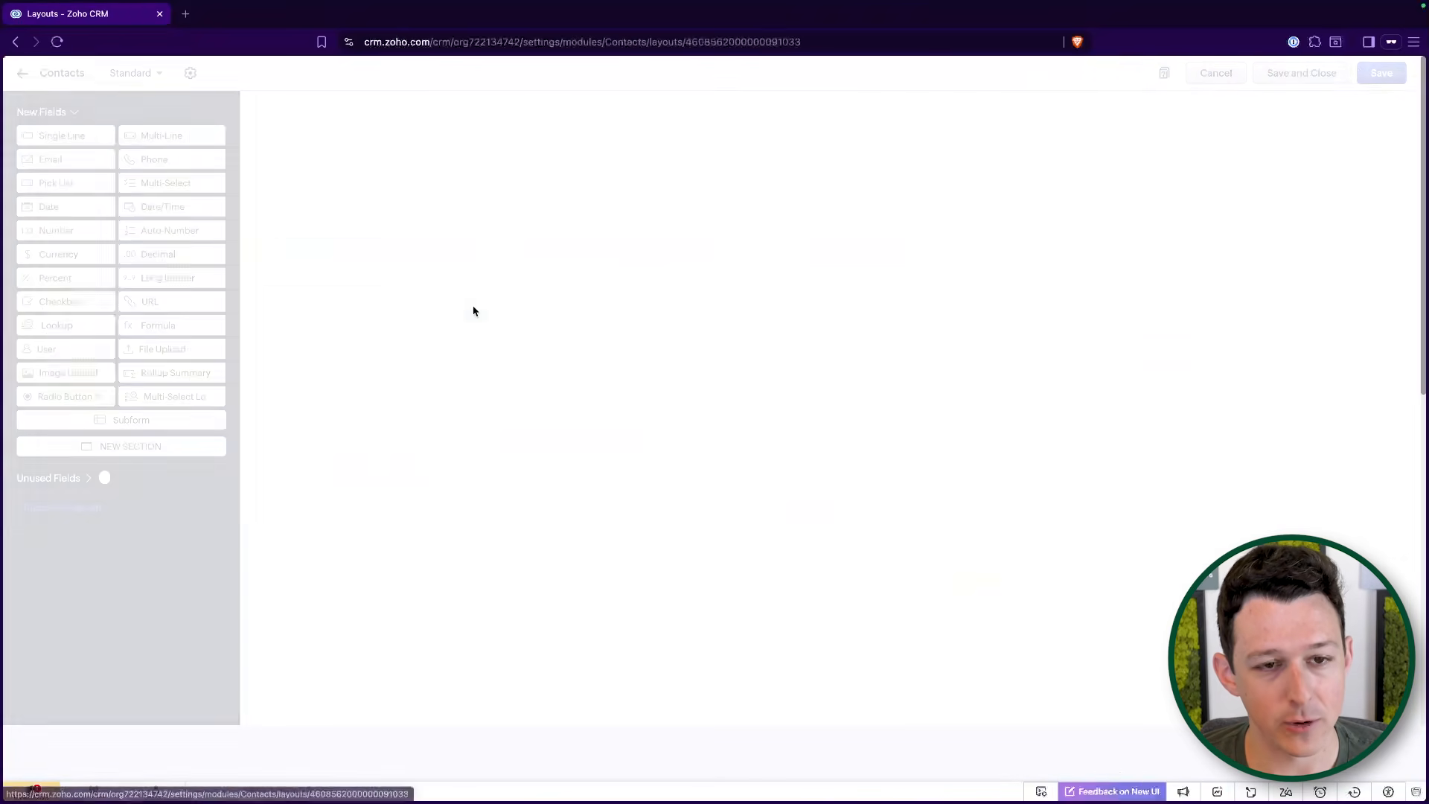
Add a multi-line field labelled Primary Medical Concern at the end of Contact Information and mark it as containing personal health data.
scroll(514, 320, down, 3)
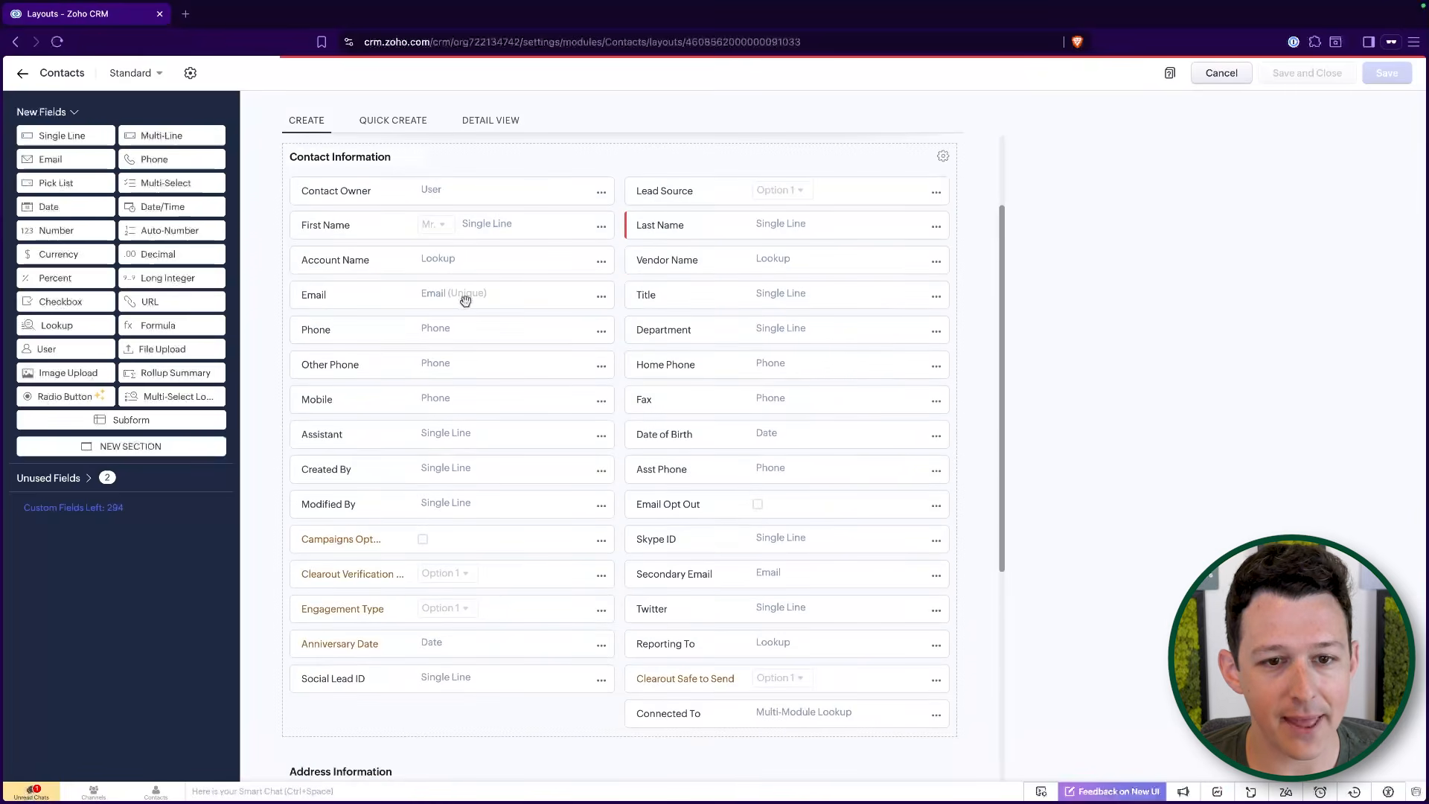
scroll(446, 272, down, 3)
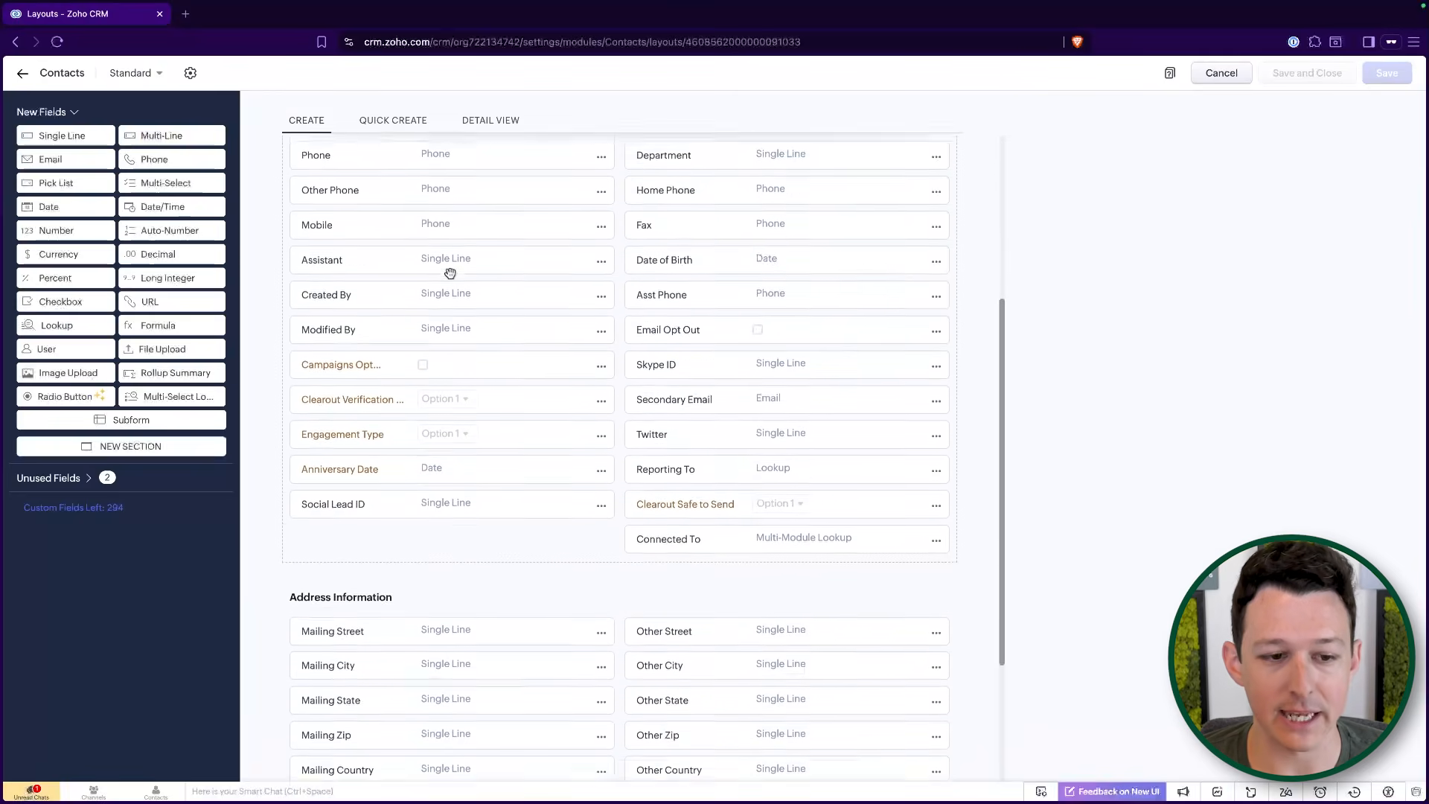
drag(172, 136, 364, 581)
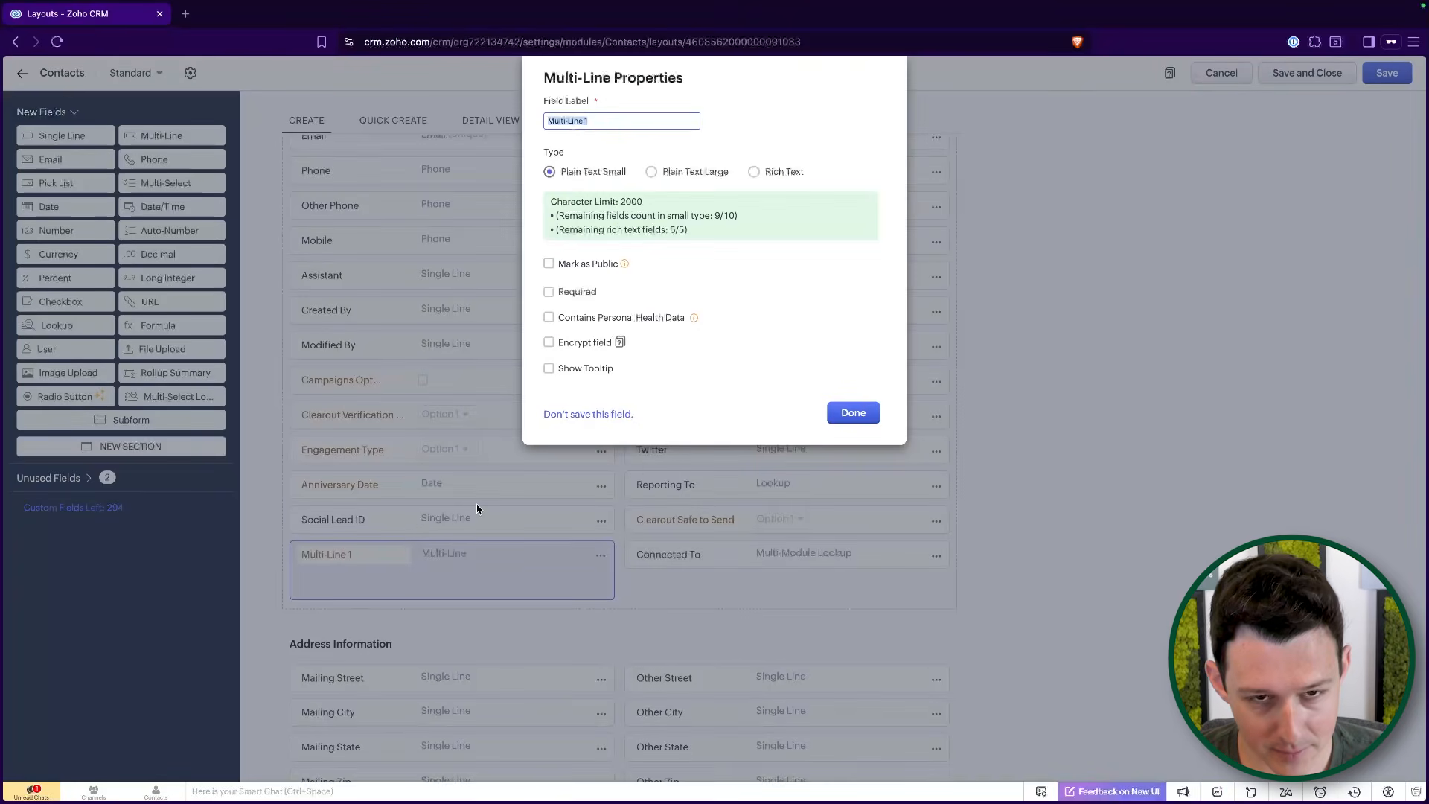
text(Primary Medical Concern)
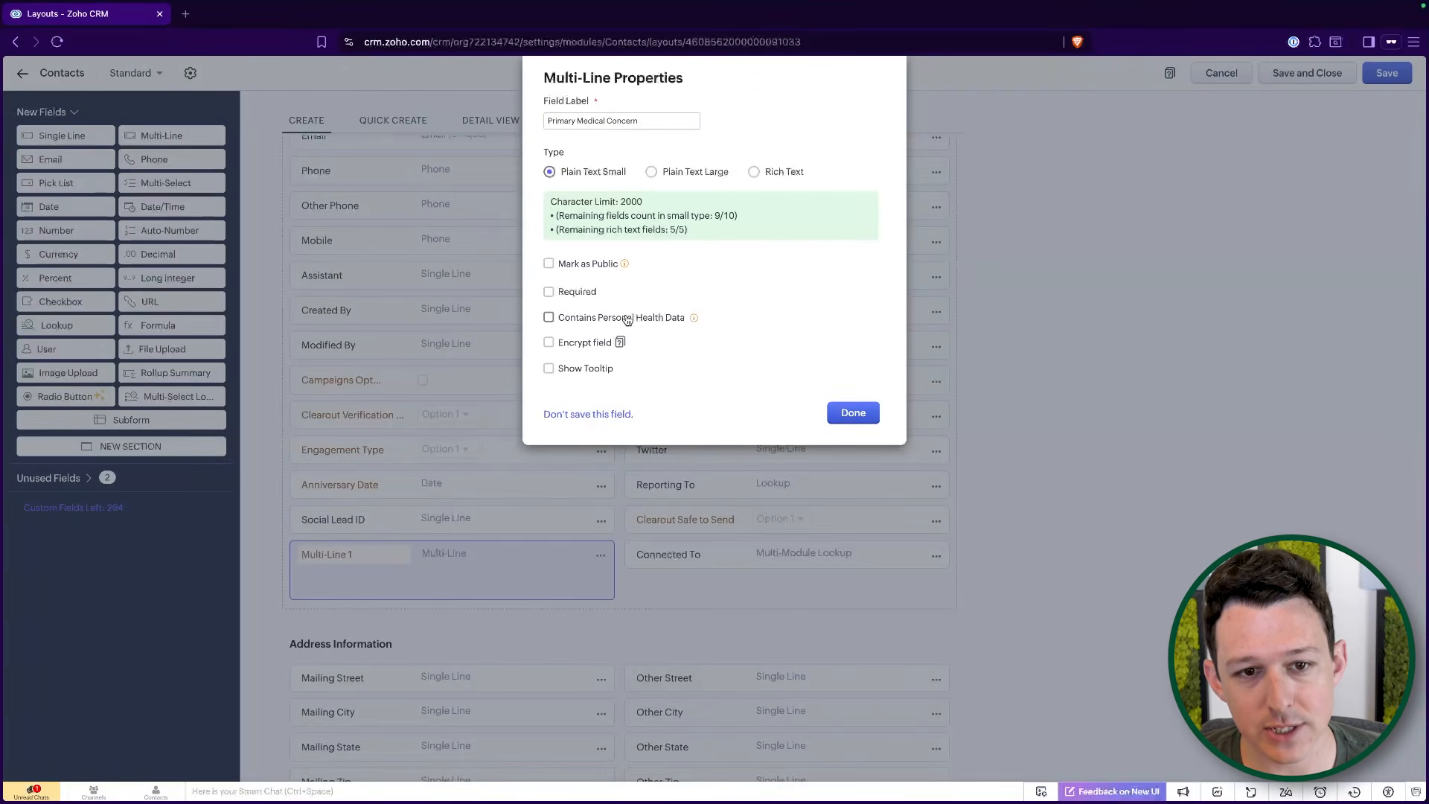
click(550, 320)
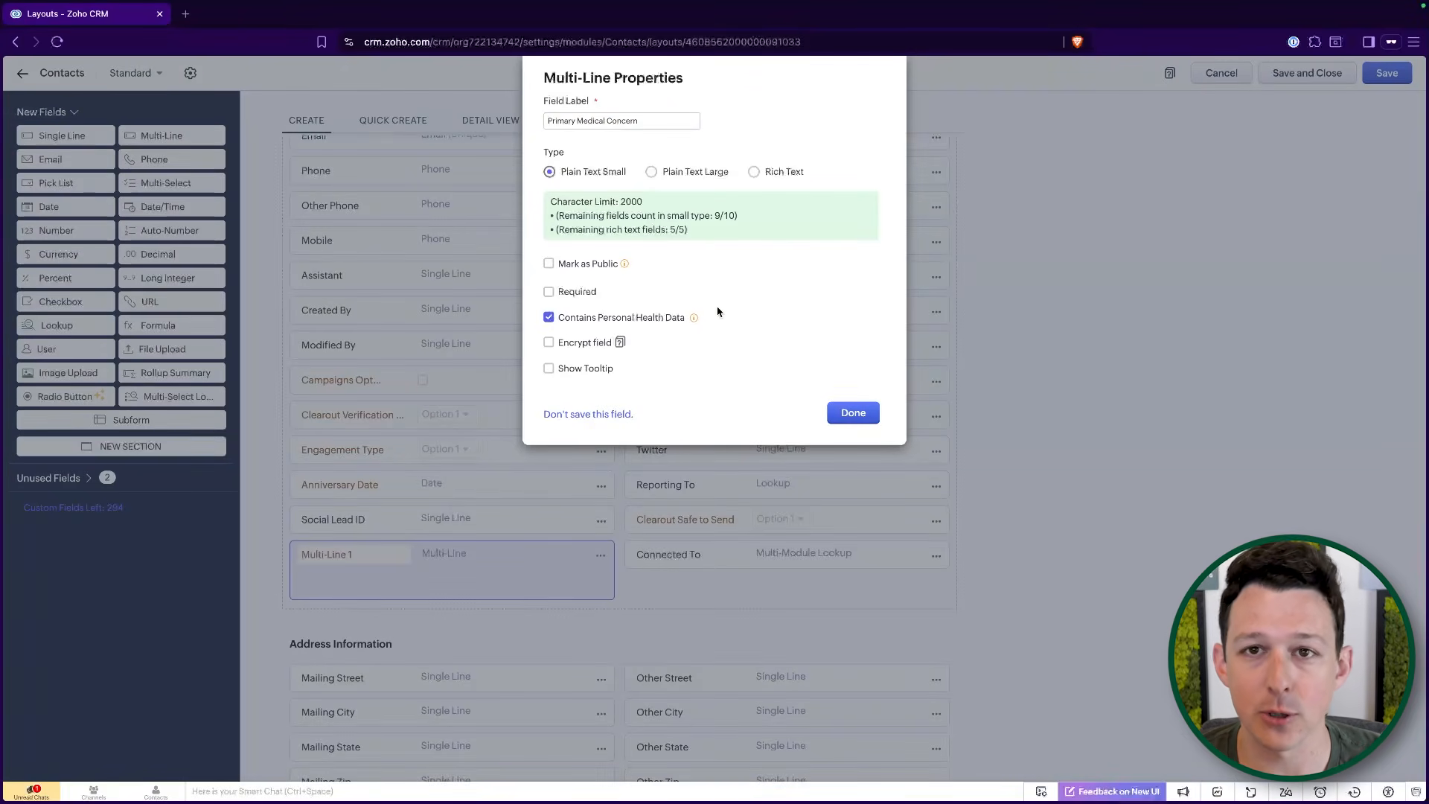
click(857, 414)
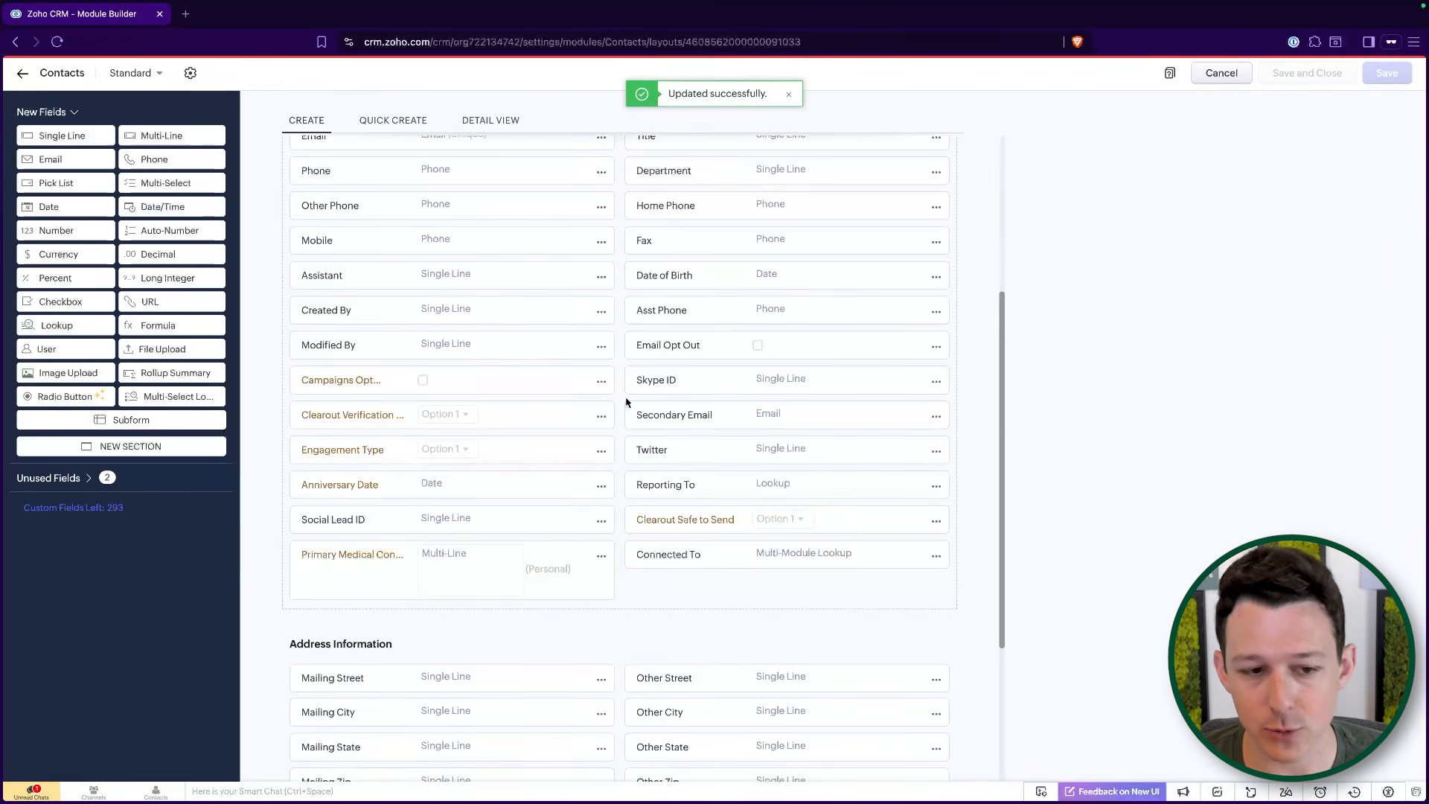
Add a pick list field below Primary Medical Concern, check its Contains Personal Health Data option, and discard the field.
scroll(625, 402, down, 3)
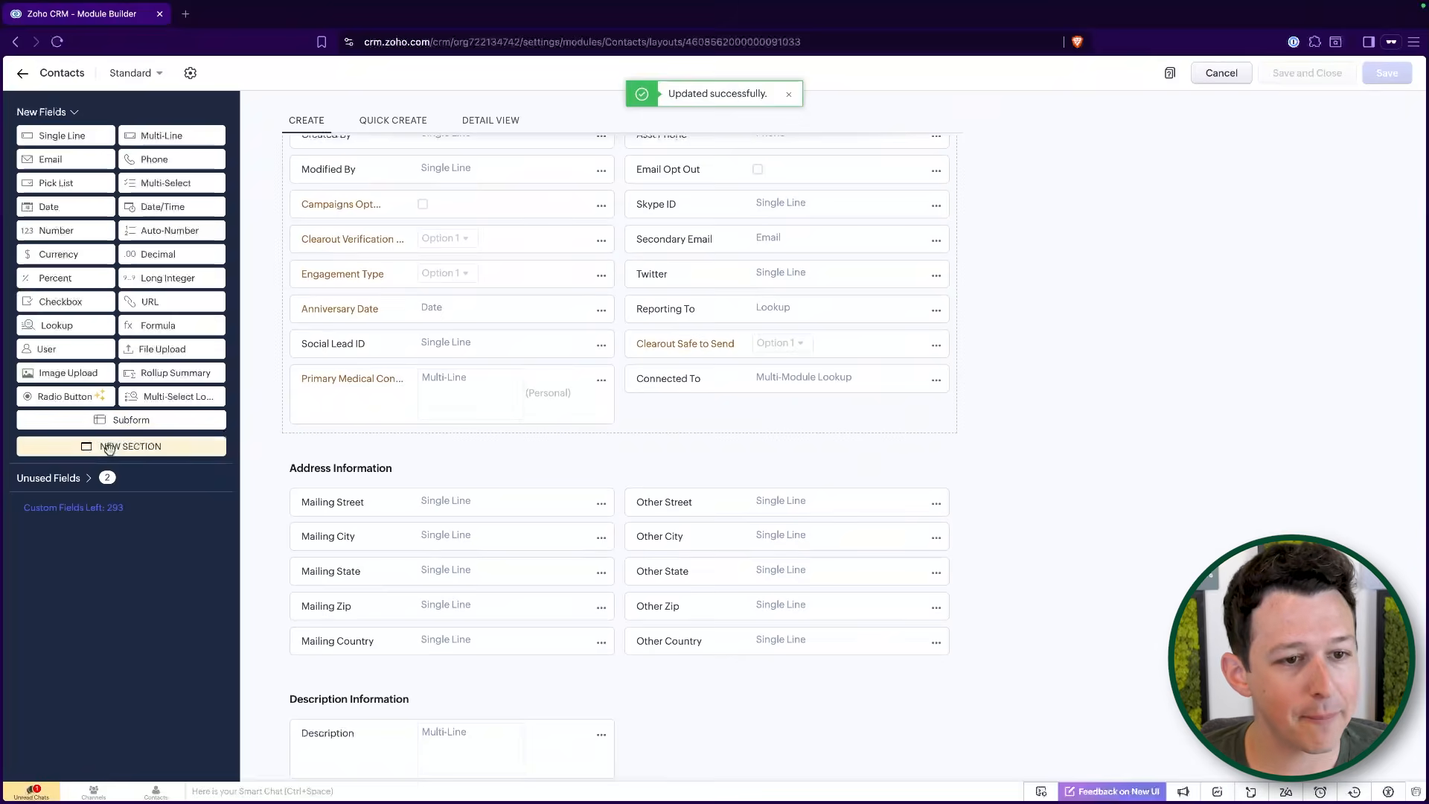
drag(109, 447, 147, 367)
scroll(661, 485, down, 6)
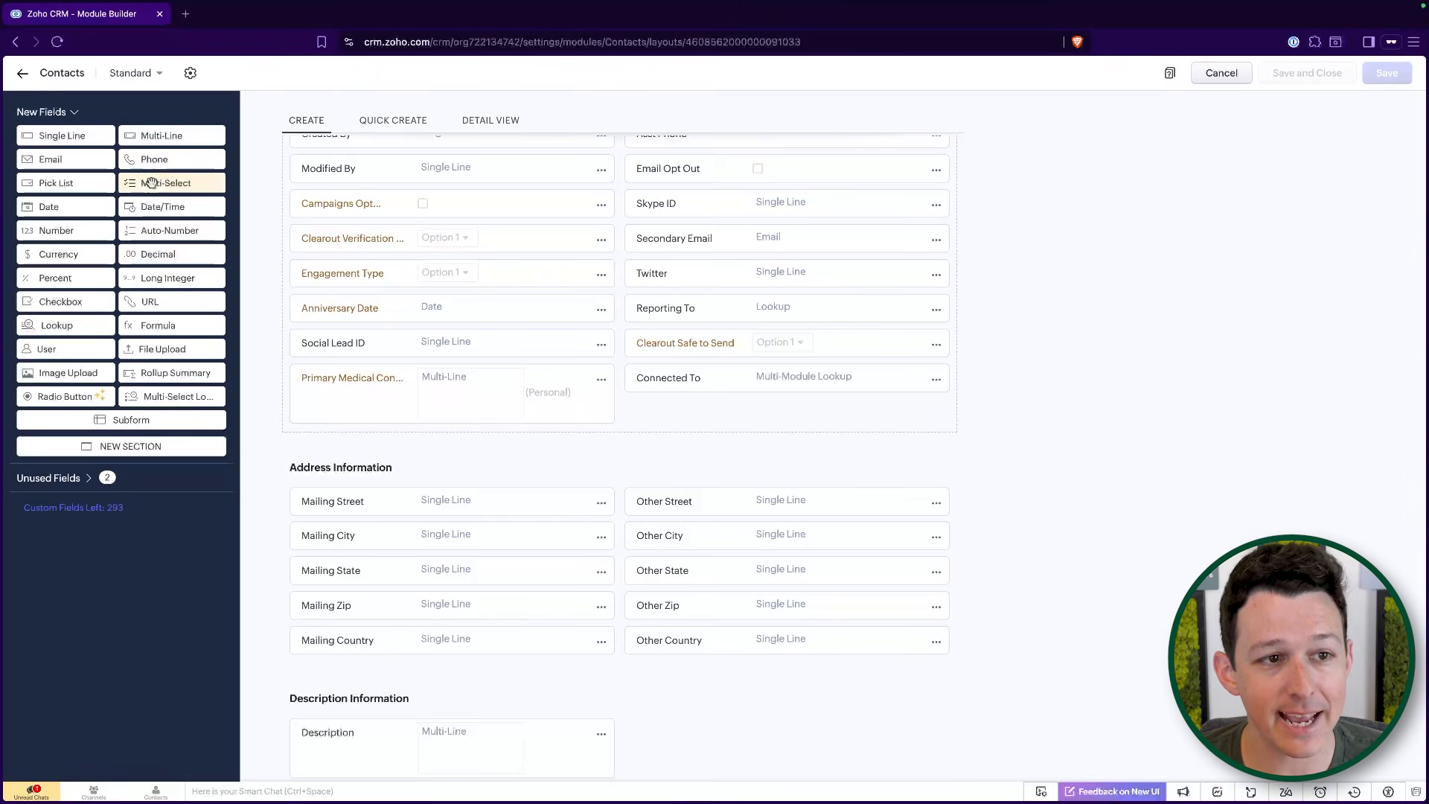
drag(55, 182, 484, 456)
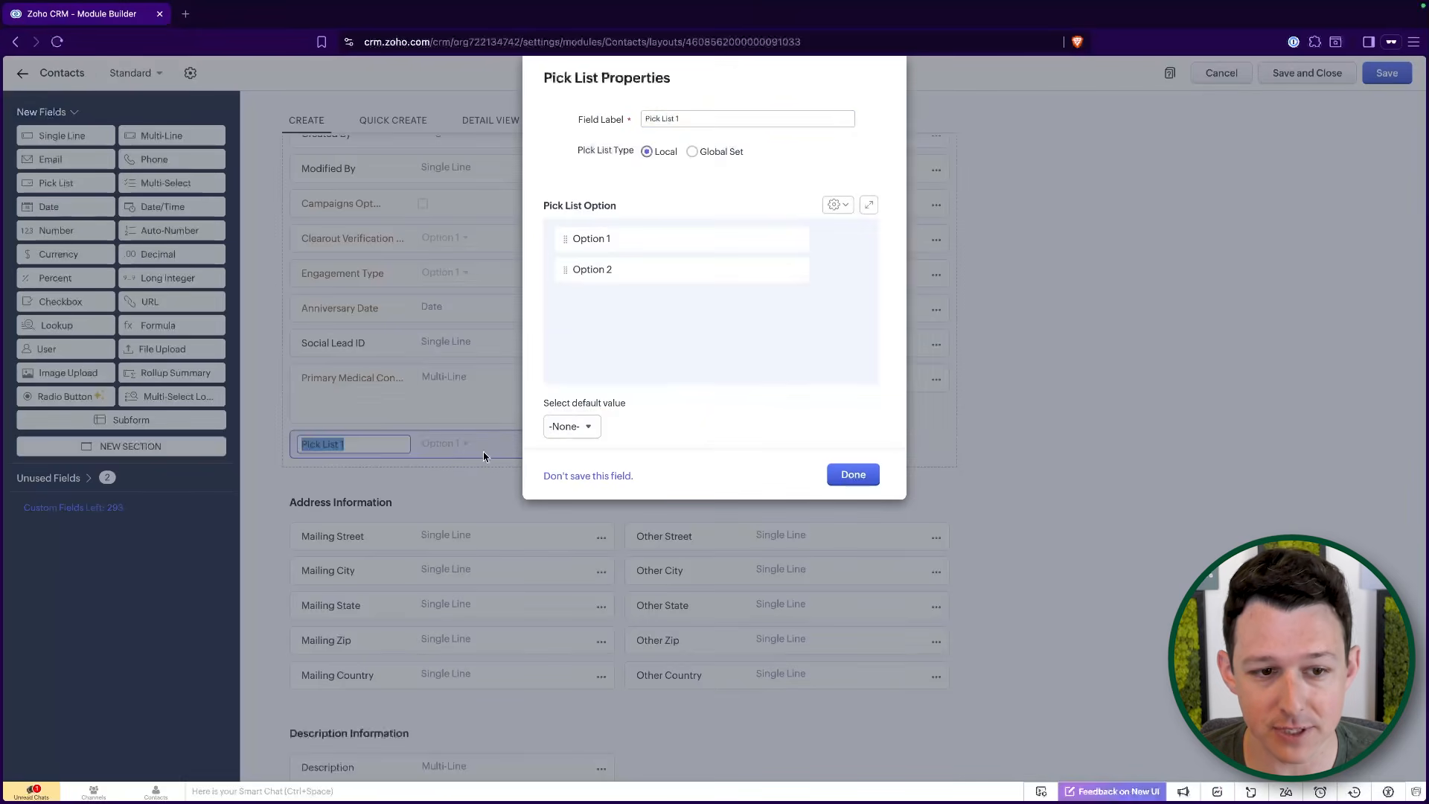
scroll(628, 377, down, 5)
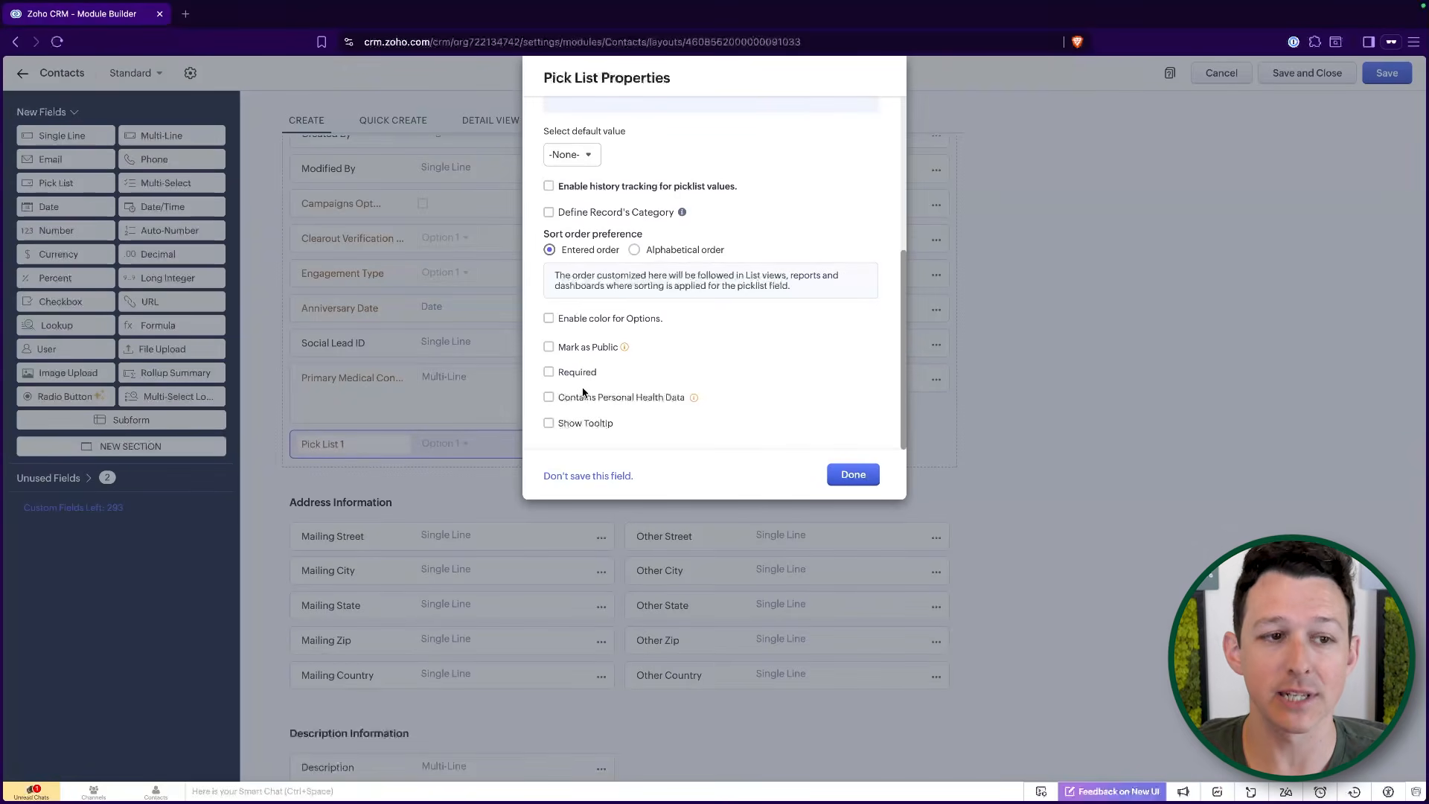
click(611, 473)
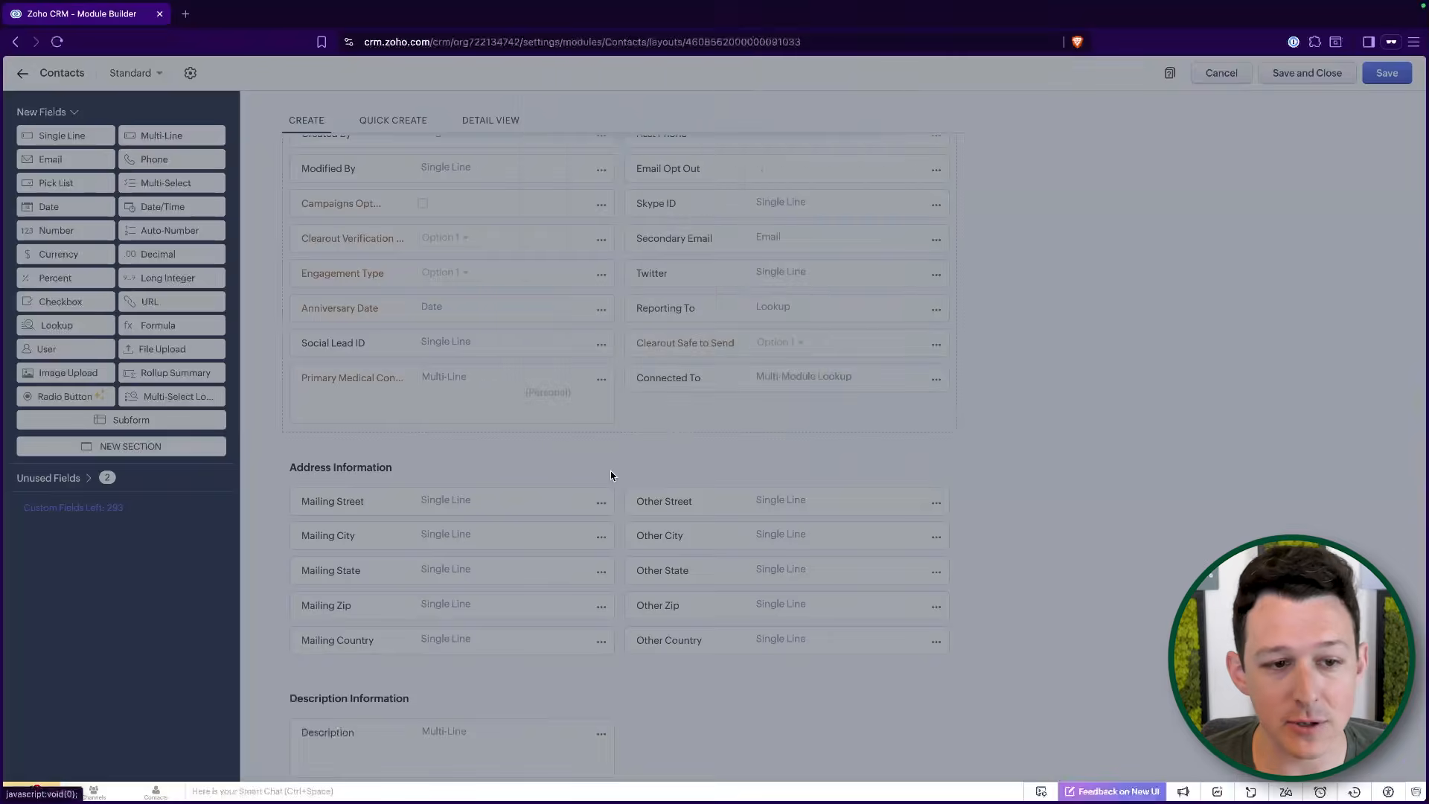
Save and close the Contacts layout, and leave setup for the CRM home page.
click(1294, 77)
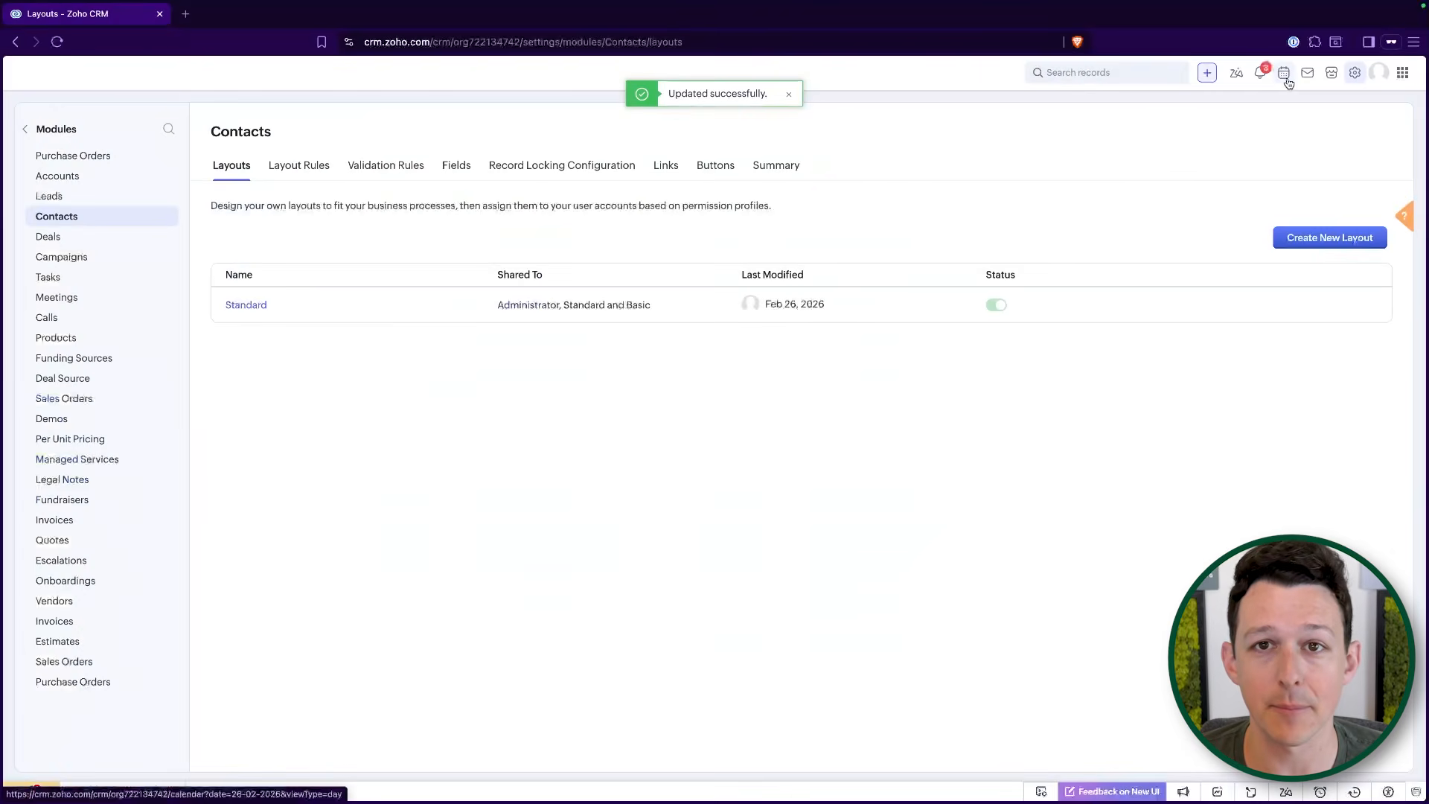
click(26, 130)
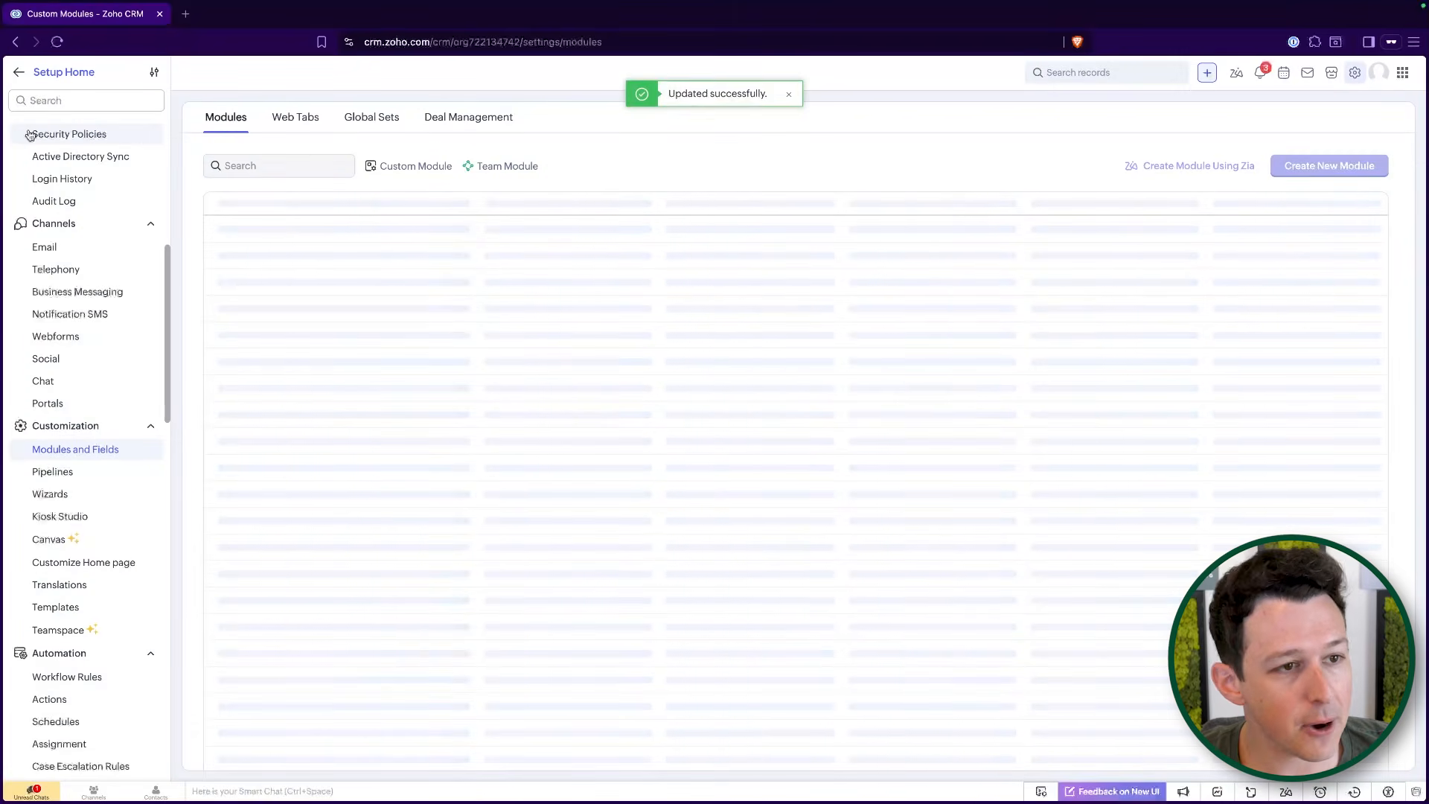
click(20, 74)
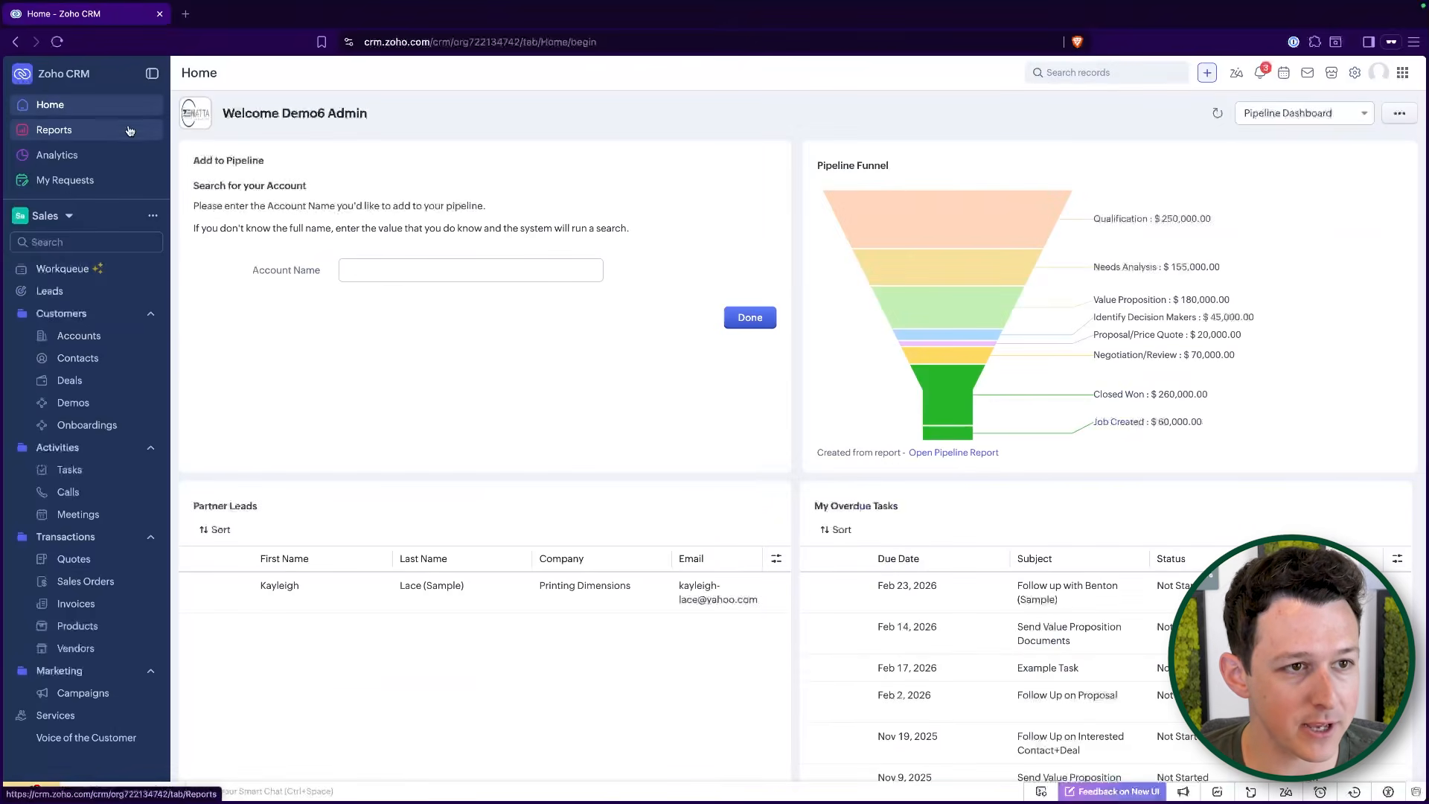
Open the Example Contact record in the Contacts module.
click(117, 132)
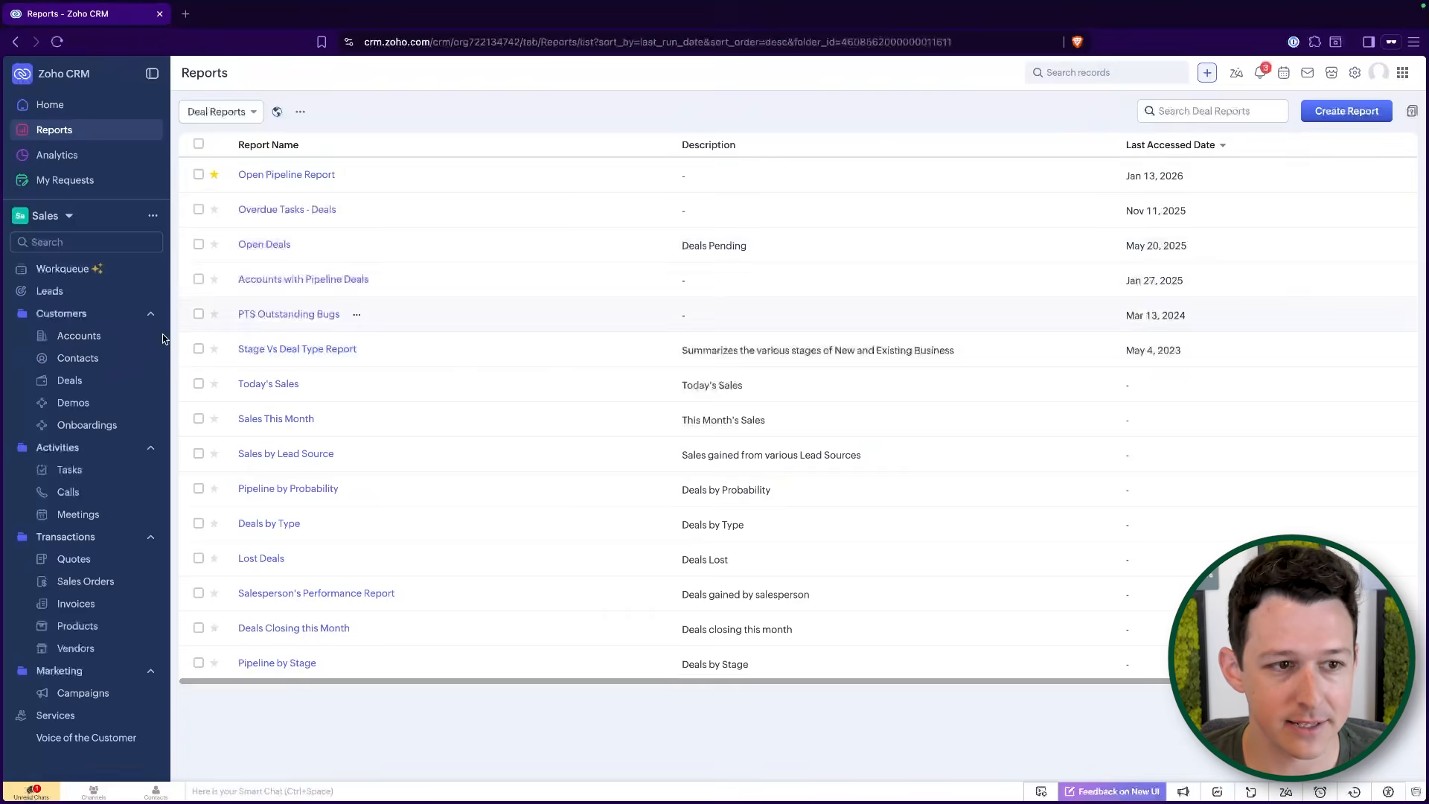
click(77, 358)
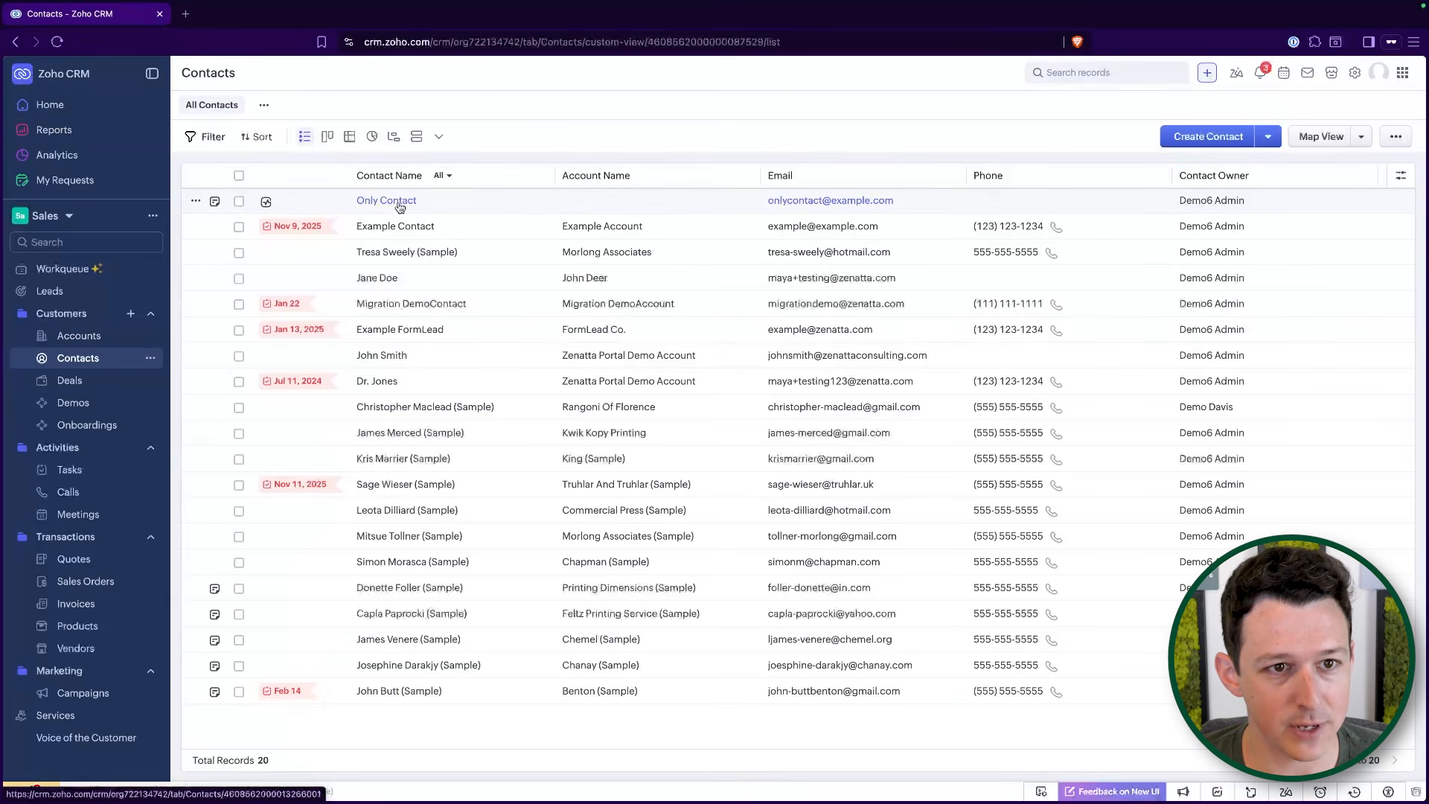
click(387, 227)
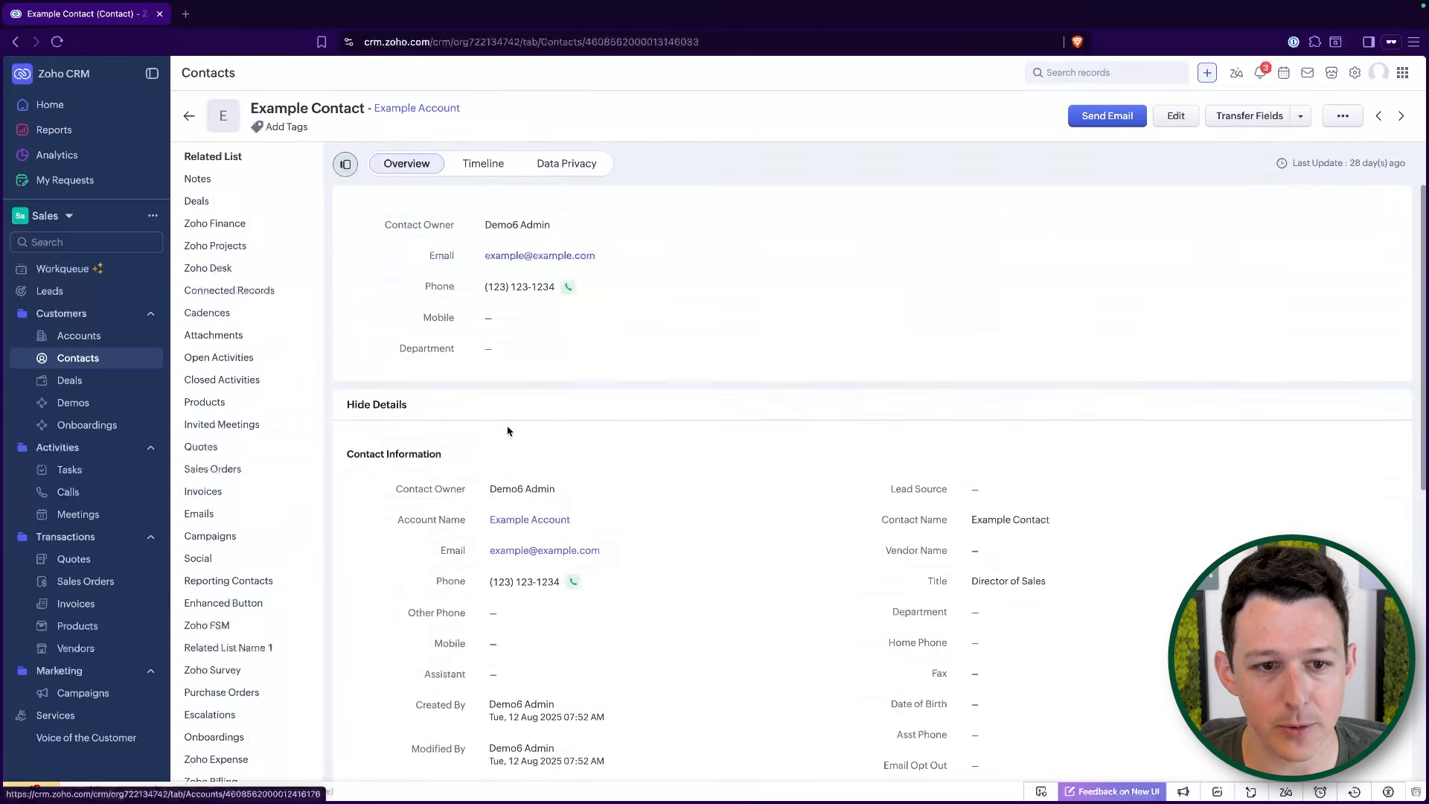
Fill in the contact's Primary Medical Concern with "I've got some serious things that are wrong with me" and save the field.
scroll(508, 431, down, 5)
click(536, 605)
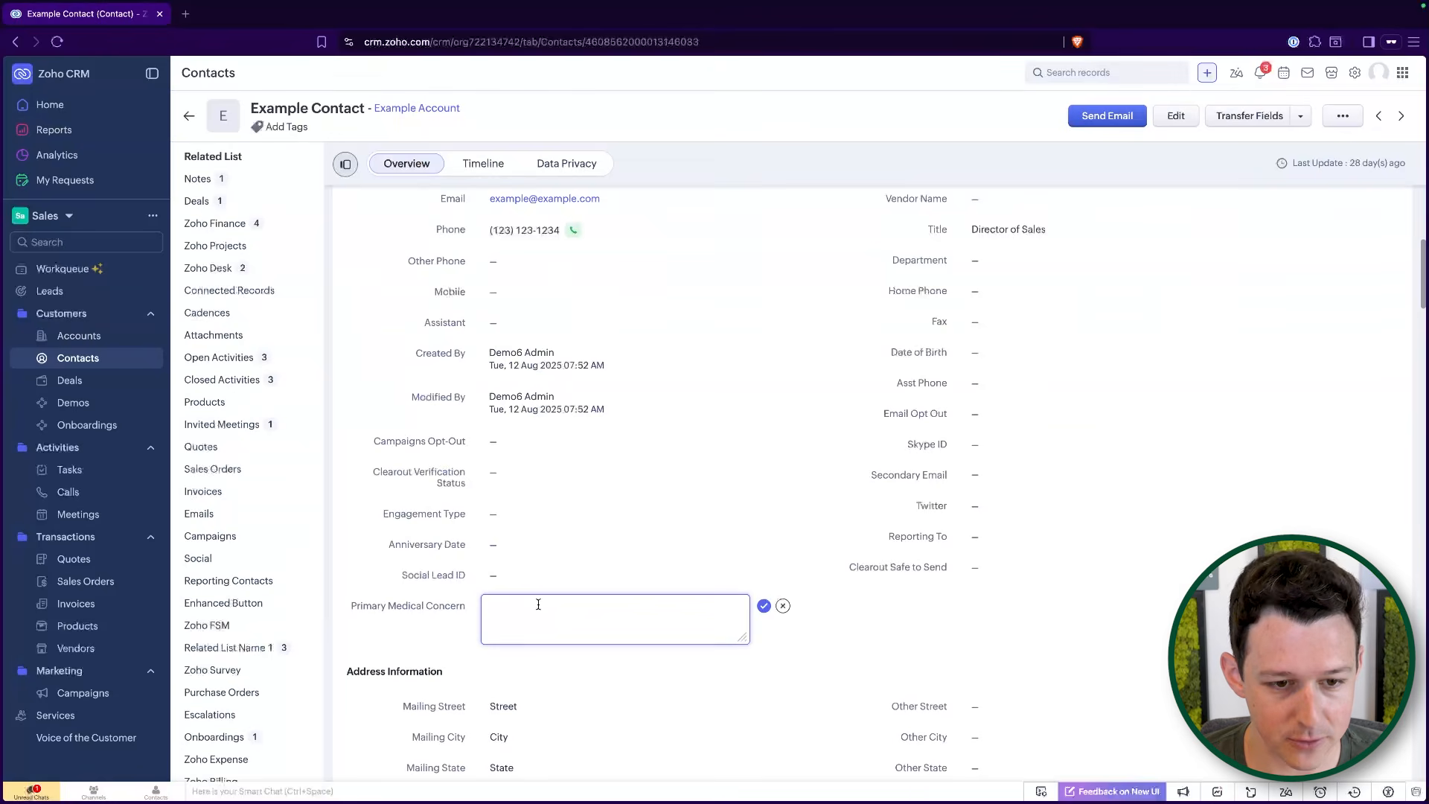
text(I've got some se)
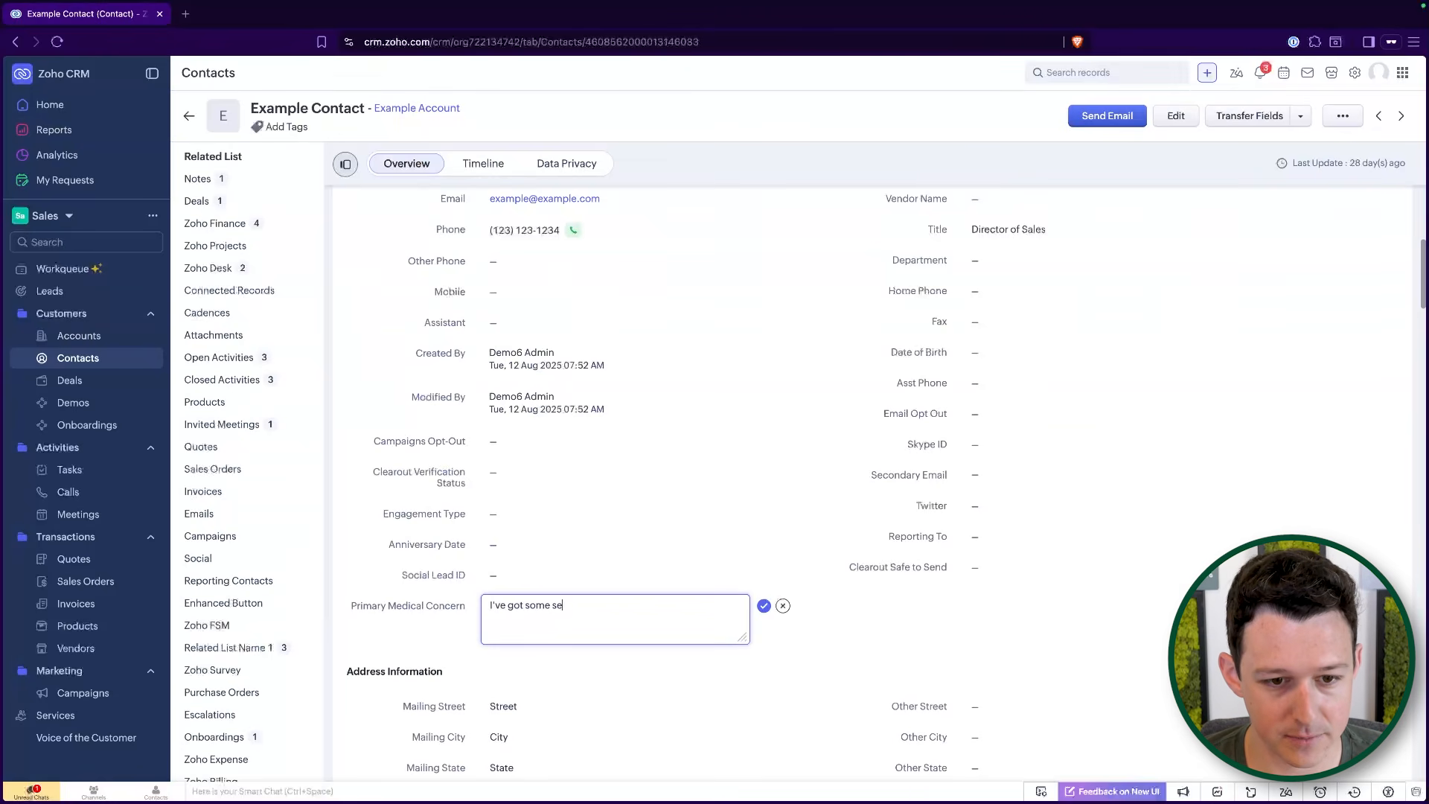
text(rious things that are w)
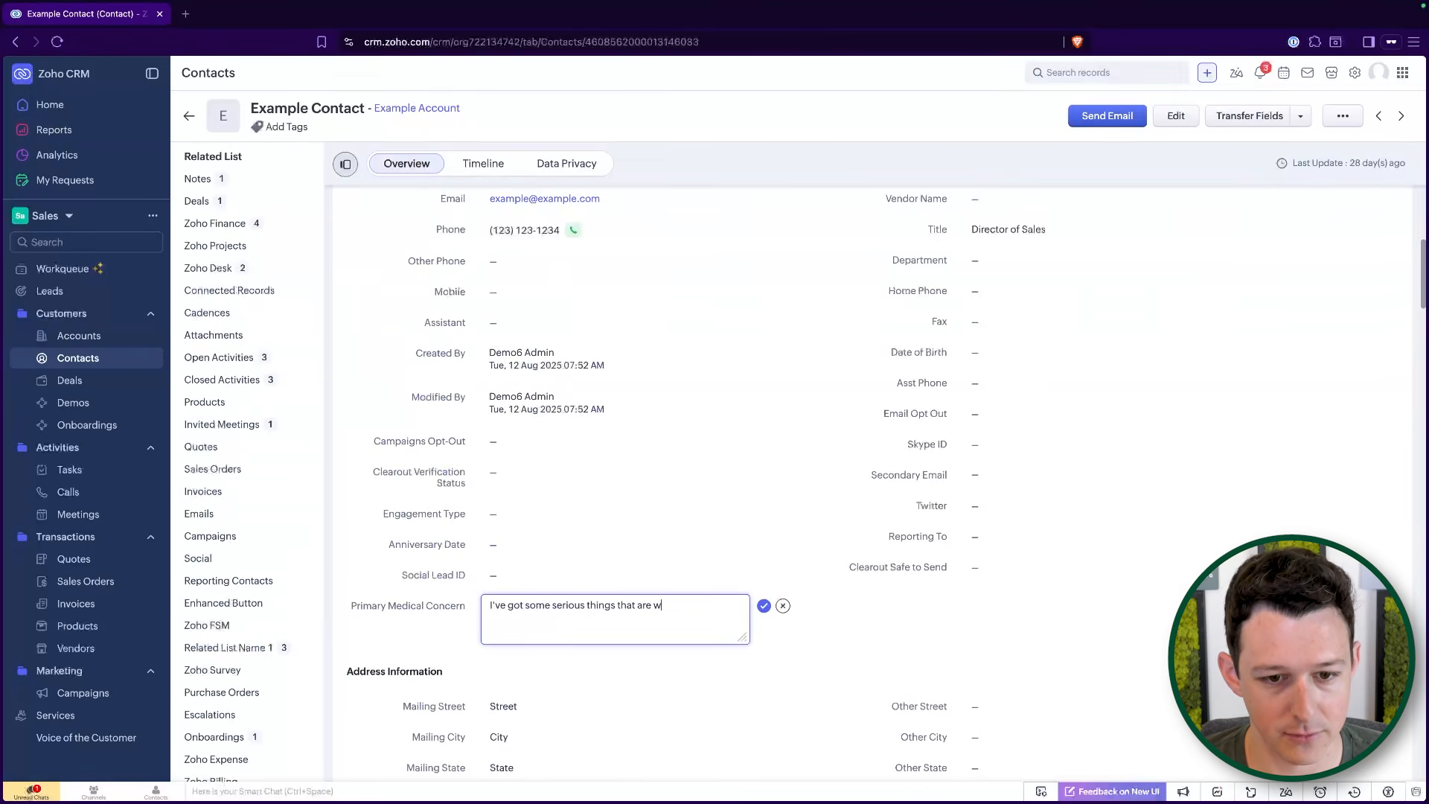
text(rong with me)
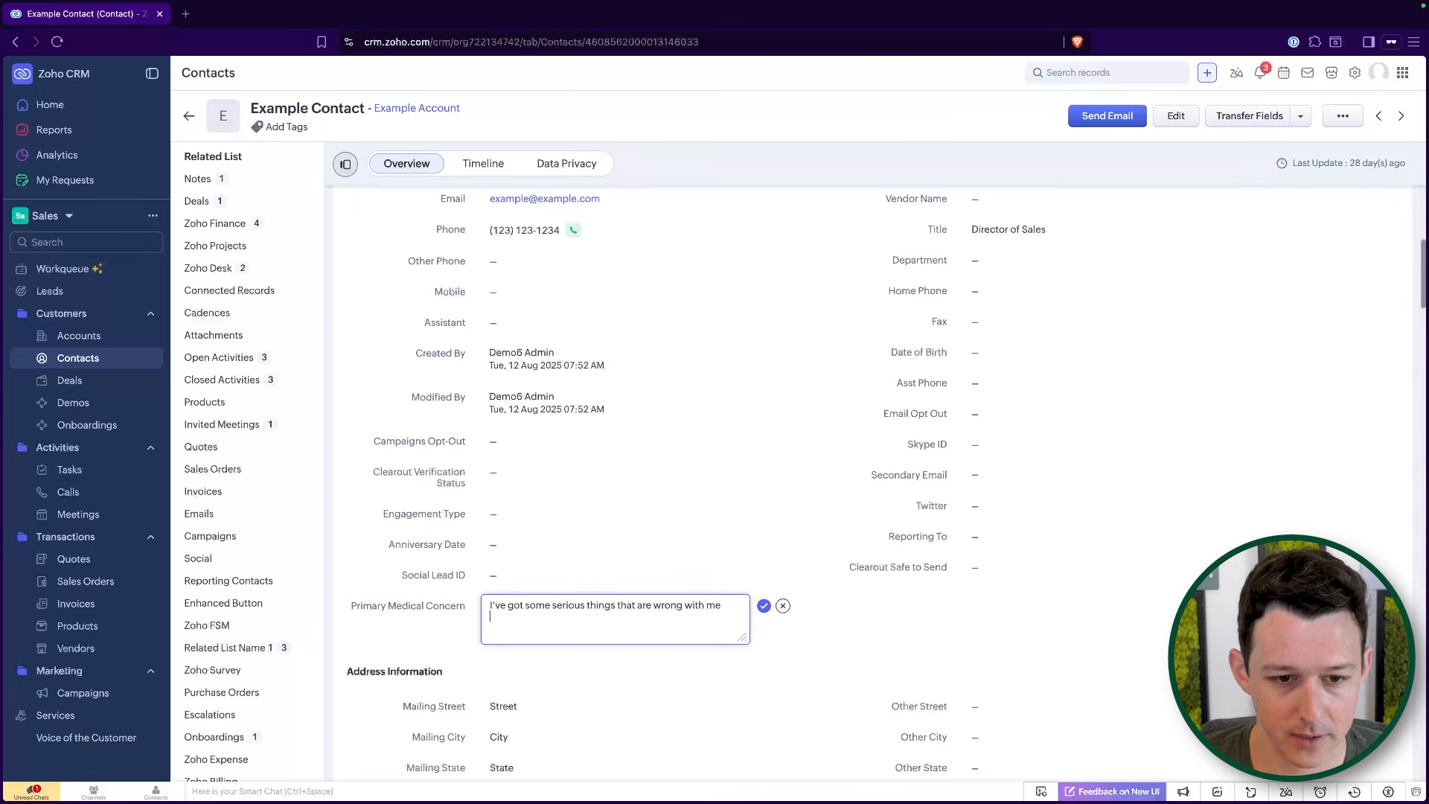
click(764, 605)
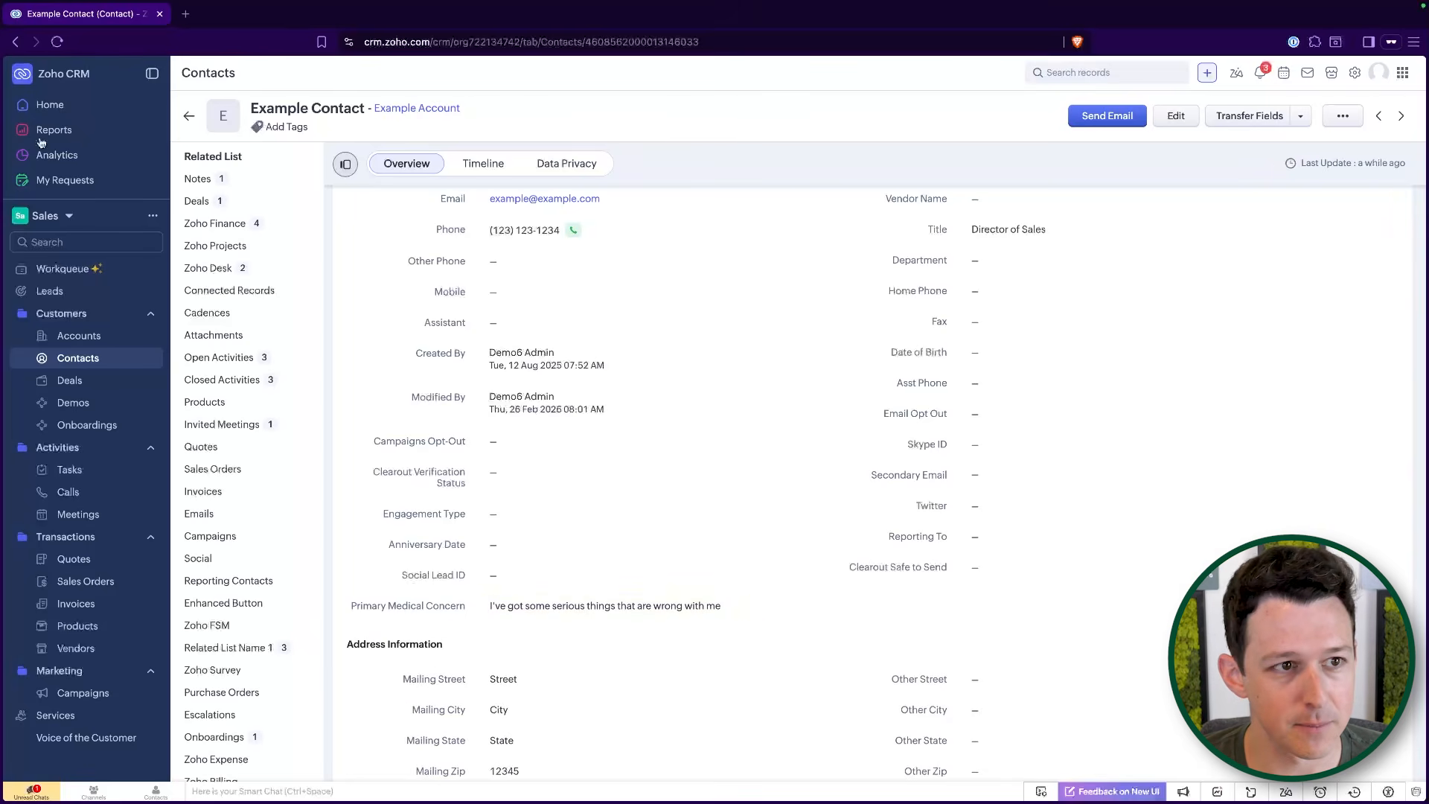
Start a new report with Contacts as its primary module.
click(49, 130)
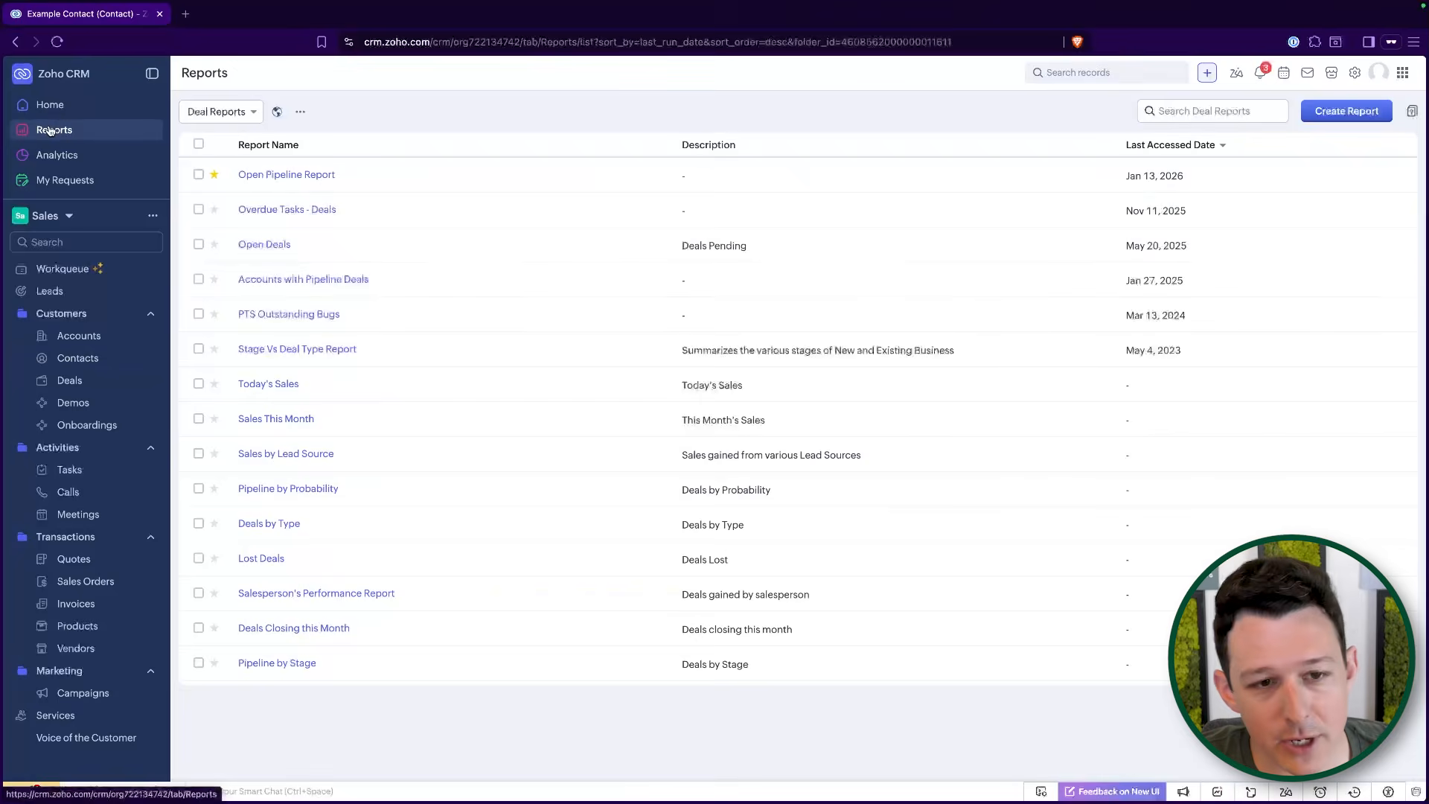
click(1348, 112)
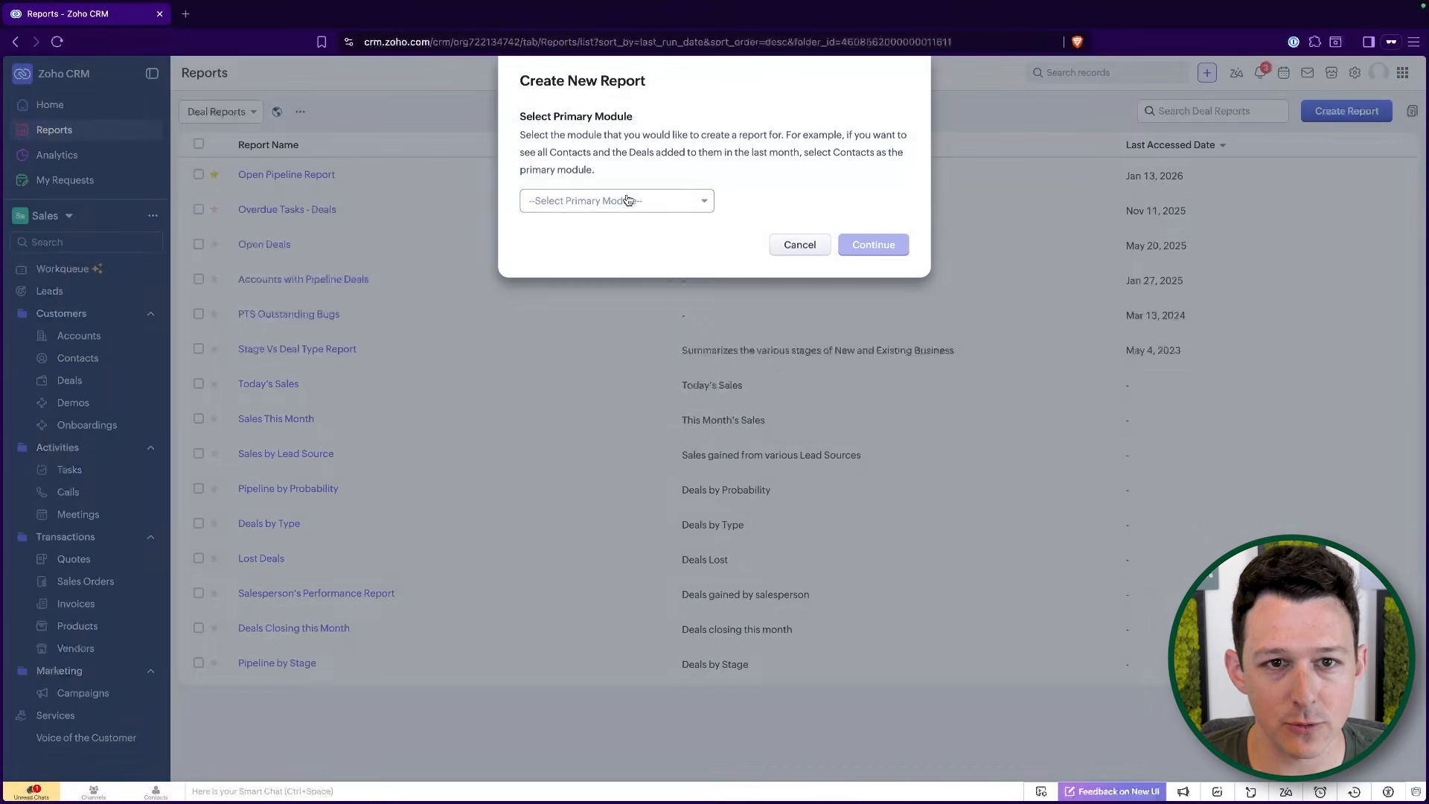
click(629, 201)
click(601, 336)
click(892, 246)
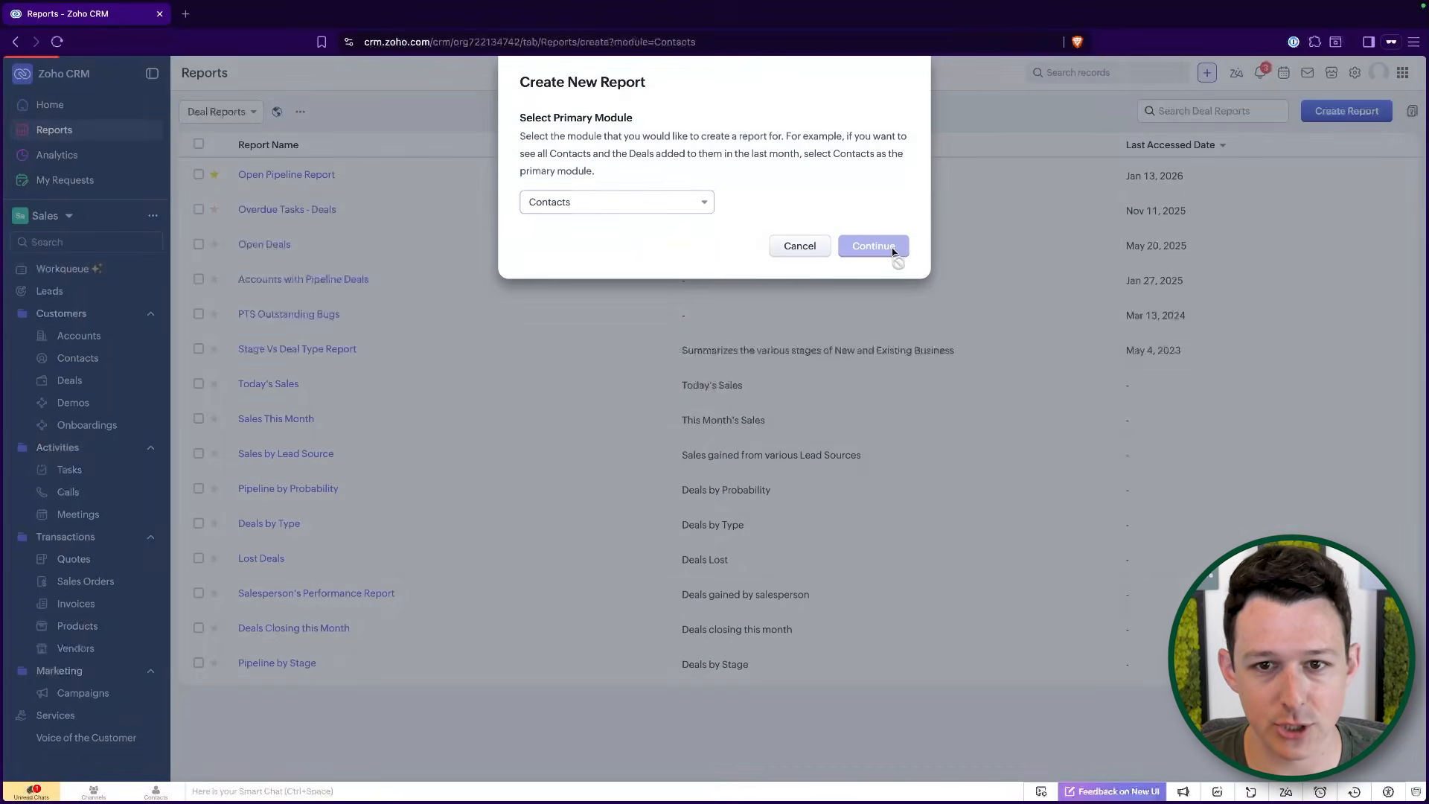
click(1330, 119)
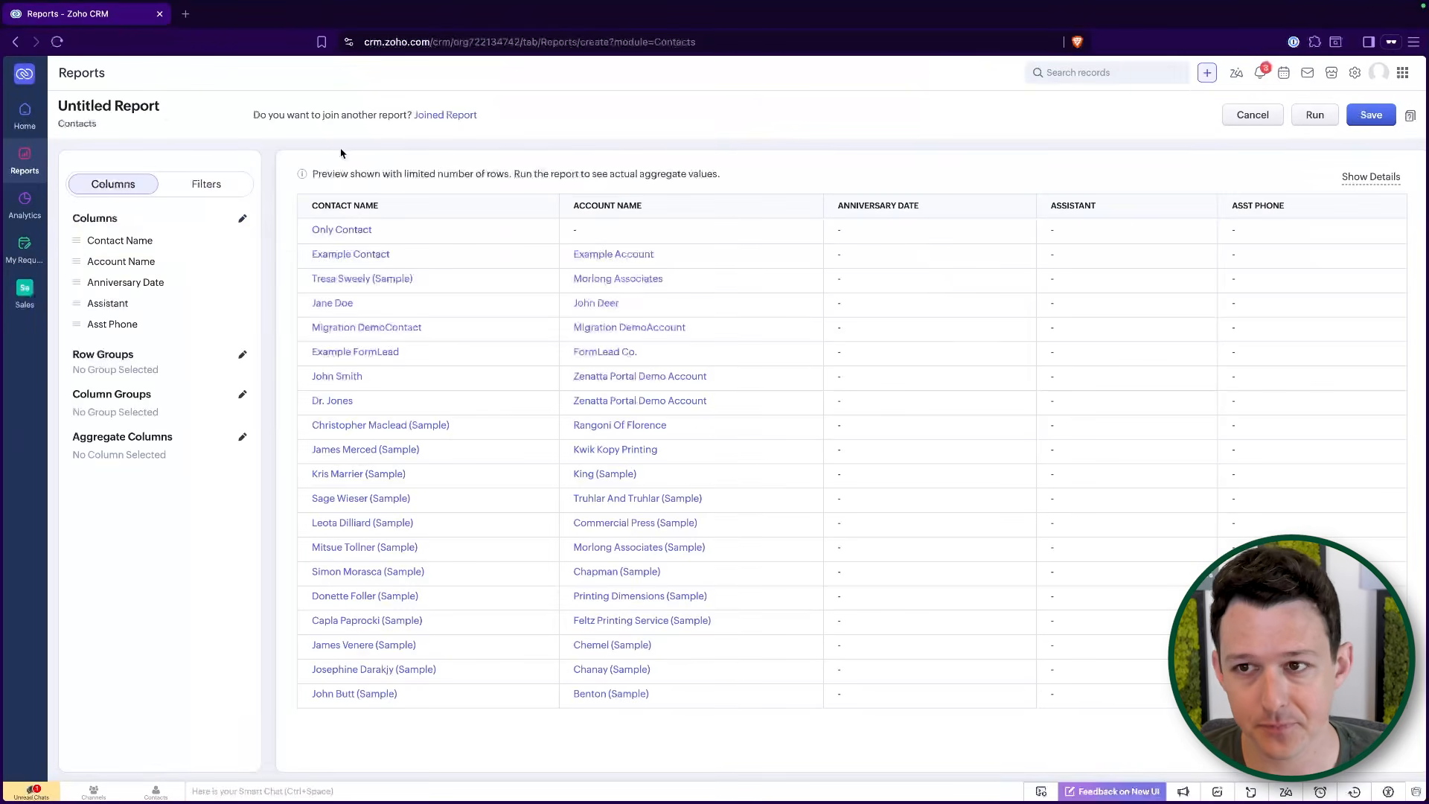
Name the report HIPAA DATA REPORT and assign it to the Account and Contact Reports folder.
click(167, 112)
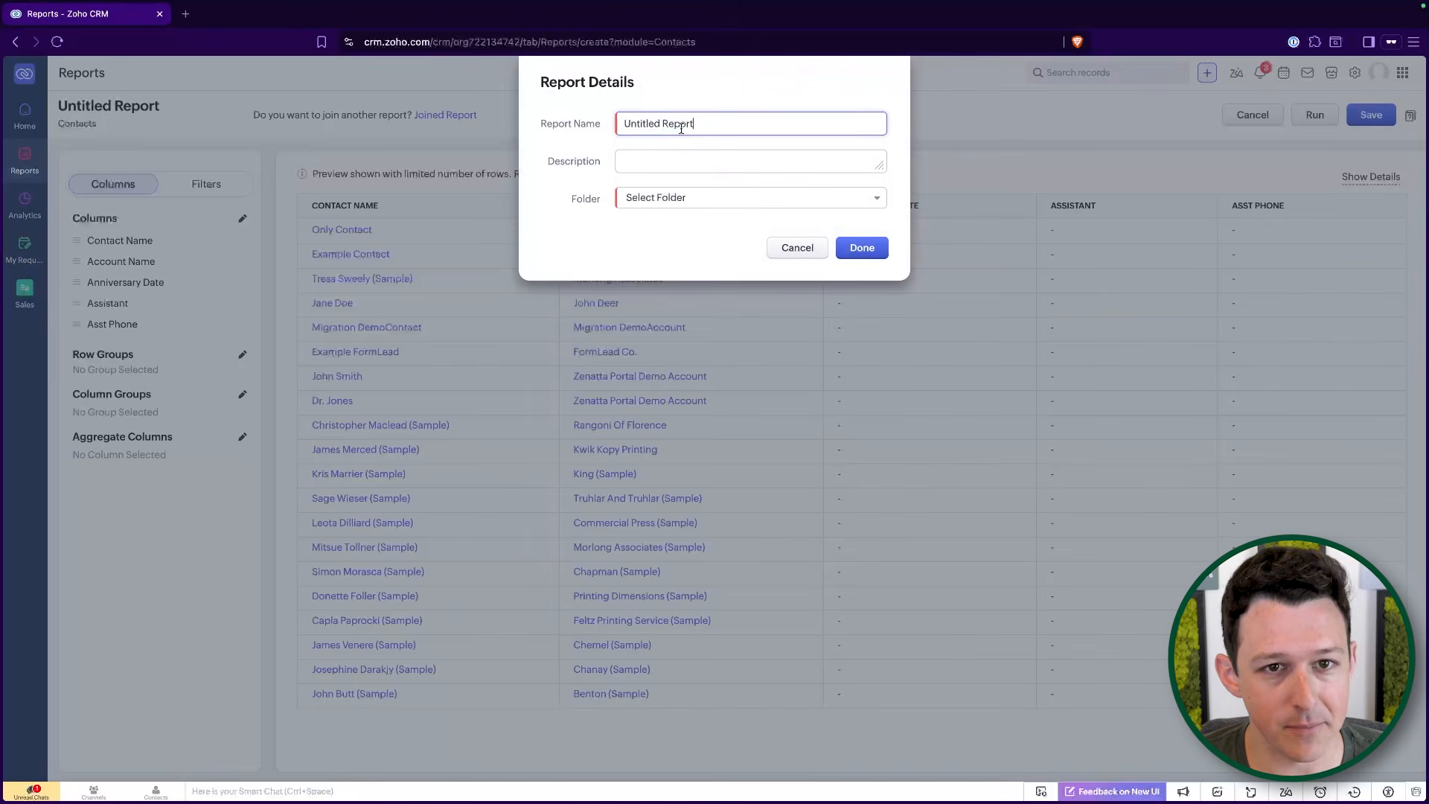
drag(694, 123, 624, 124)
text(HIPAA DATA REPORT)
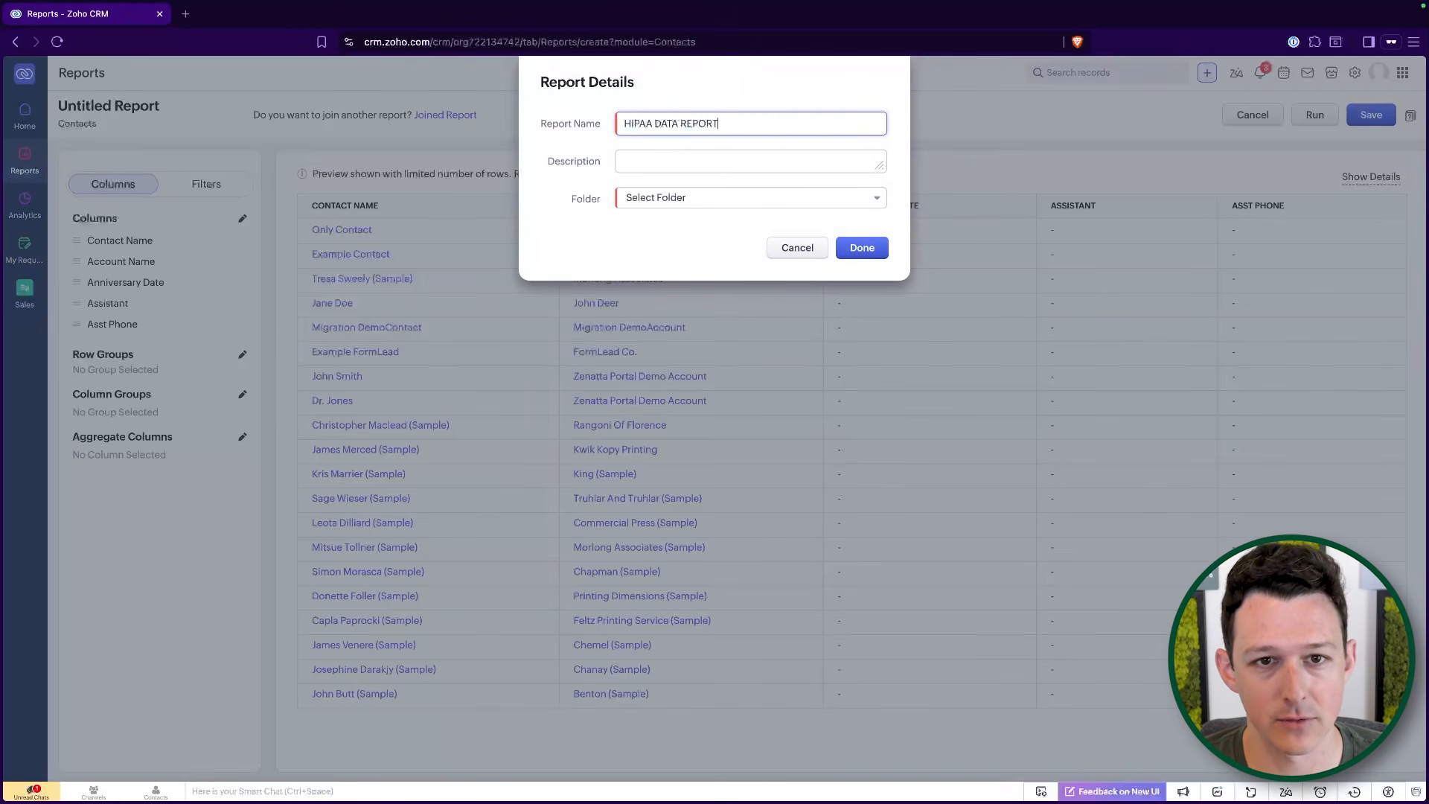
click(727, 197)
text(cont)
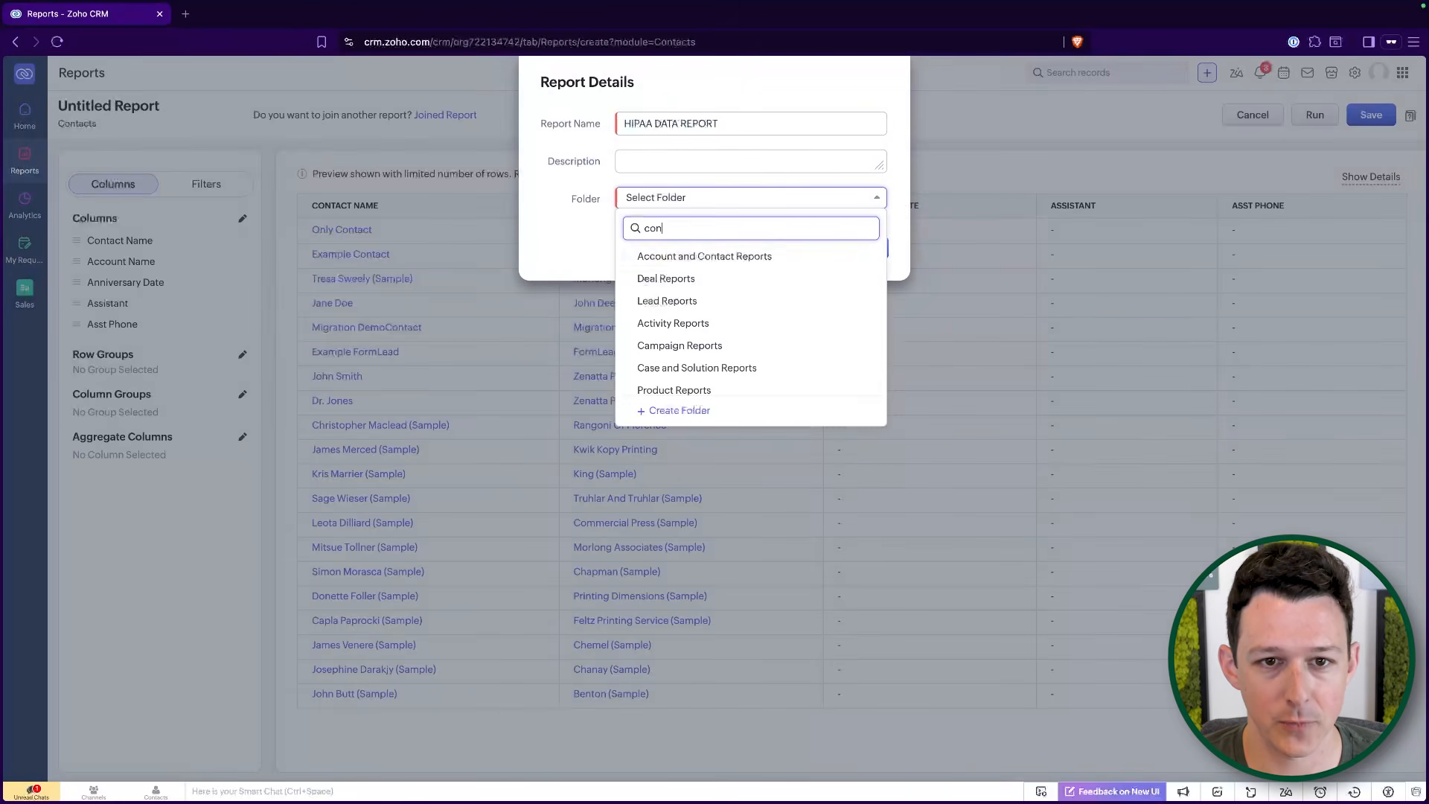
click(698, 256)
click(862, 247)
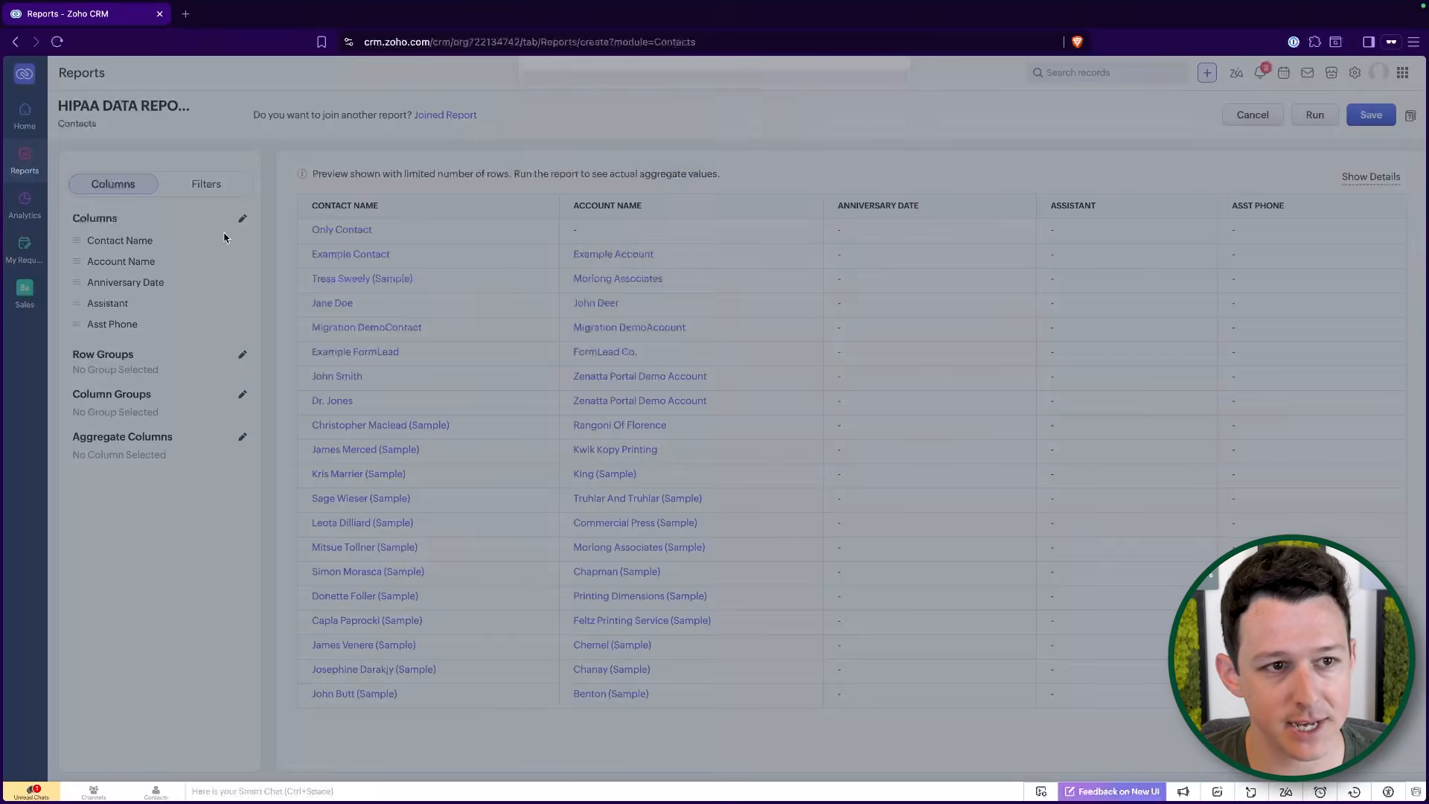
Remove the Account Name, Anniversary Date, Assistant and Asst Phone columns from the report.
click(240, 263)
click(241, 262)
click(240, 262)
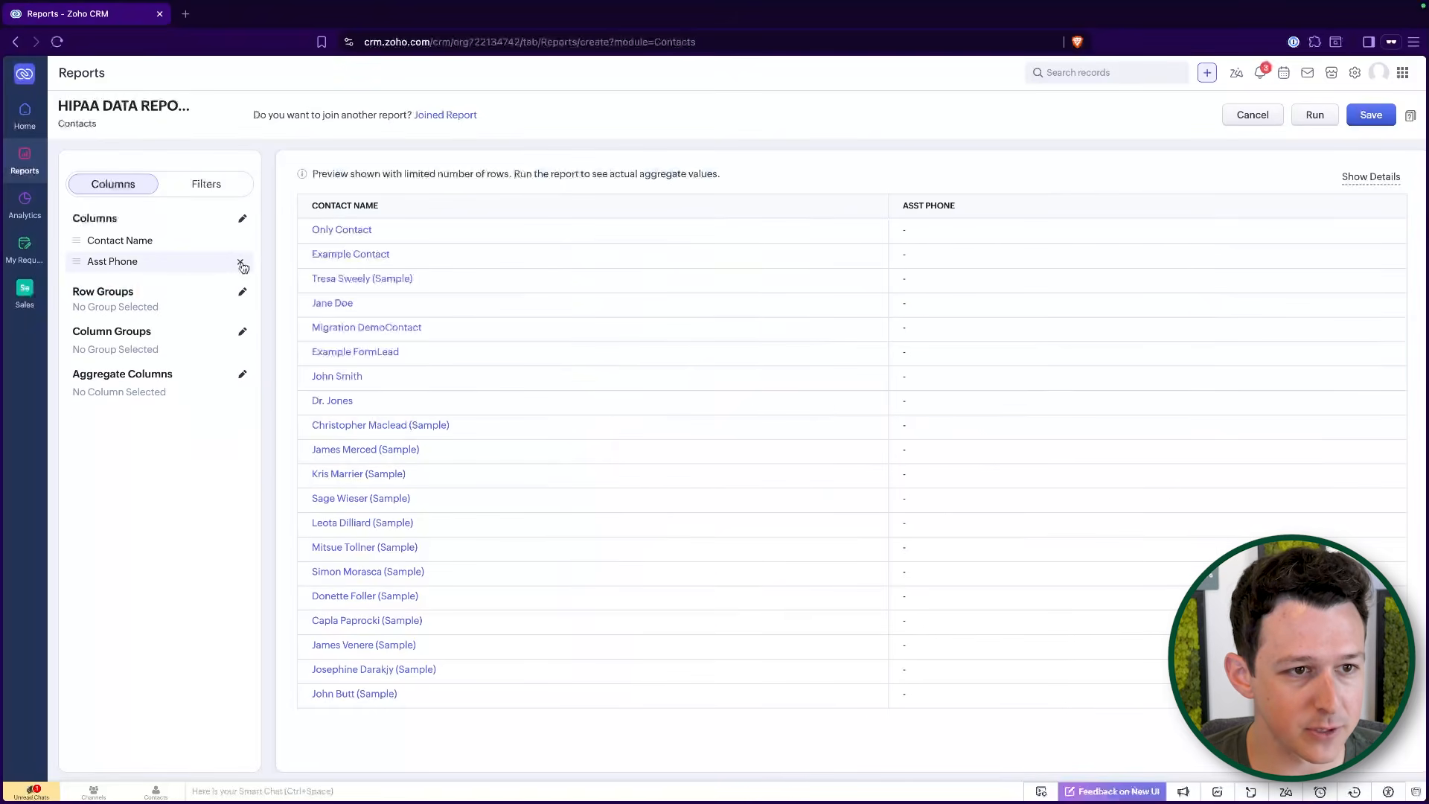
click(240, 263)
Add the Primary Medical Concern field as a report column.
click(241, 220)
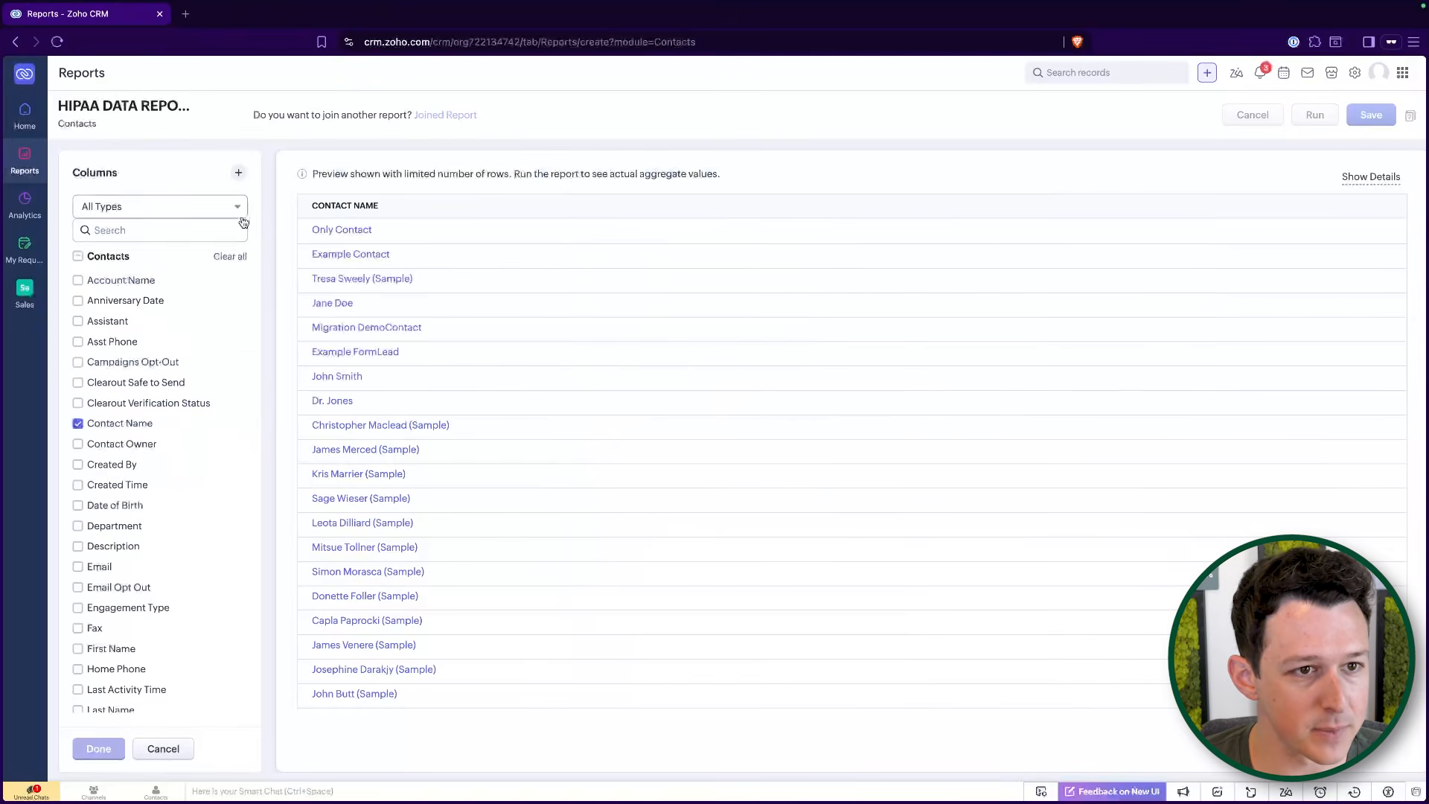
click(191, 232)
scroll(171, 391, down, 1)
text(prim)
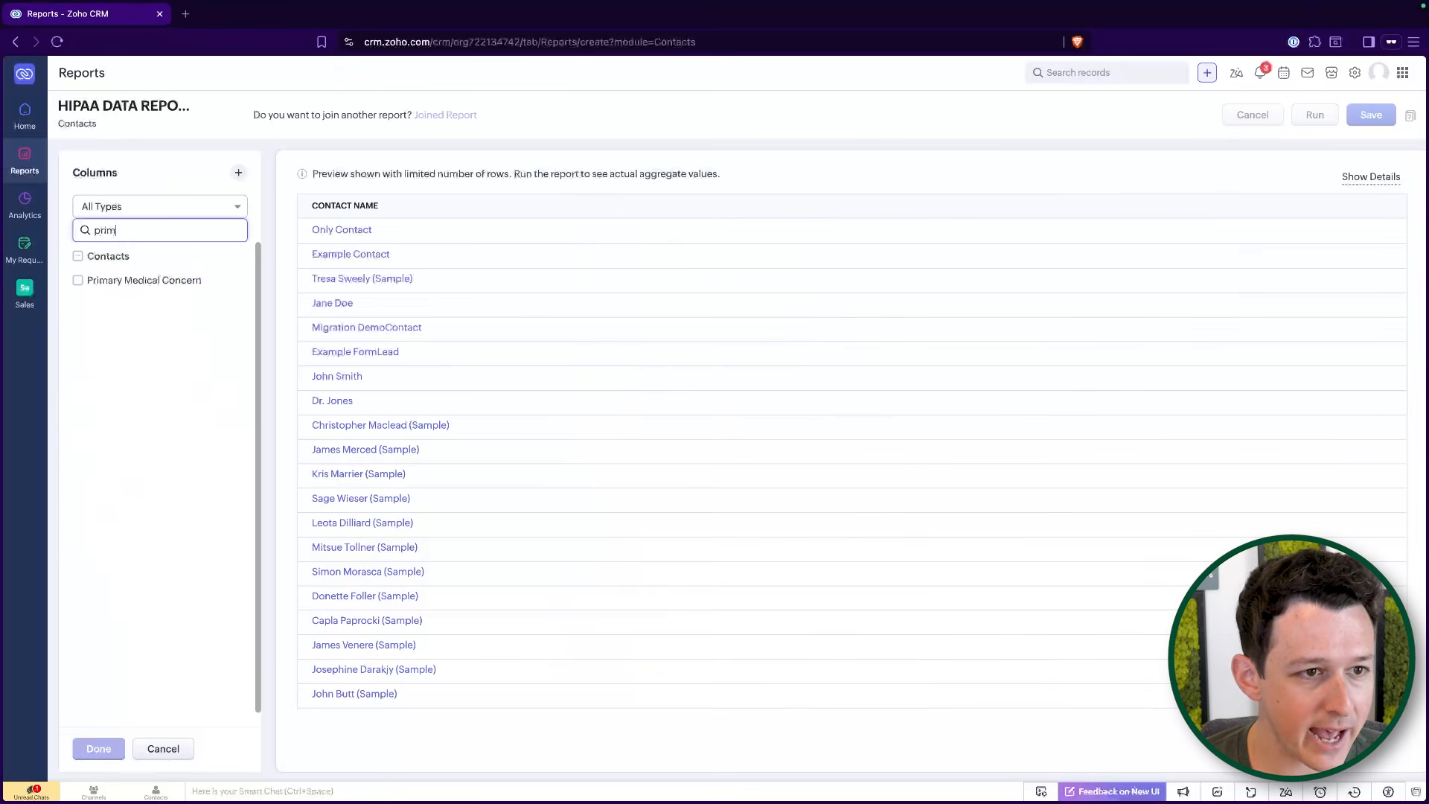
click(159, 280)
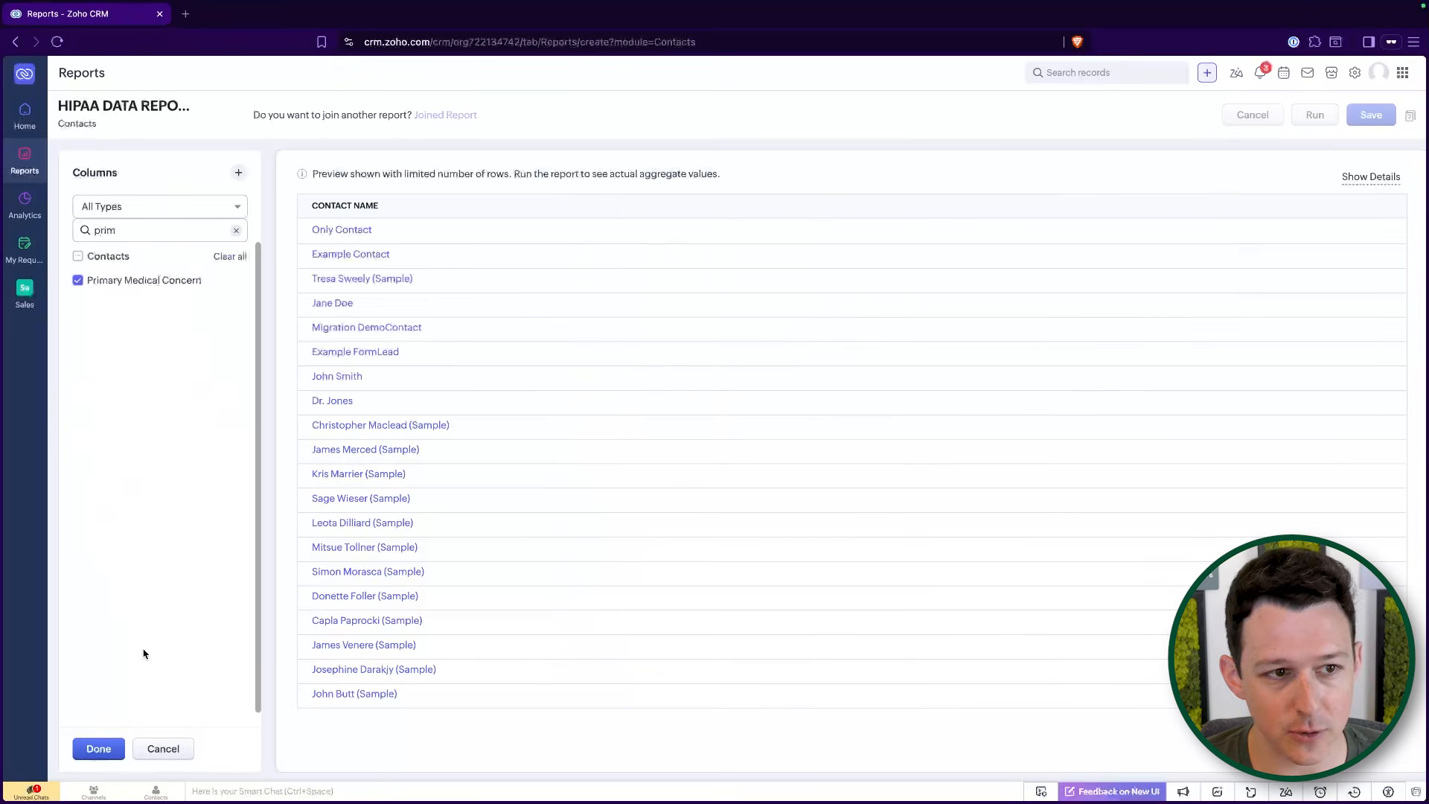
click(113, 747)
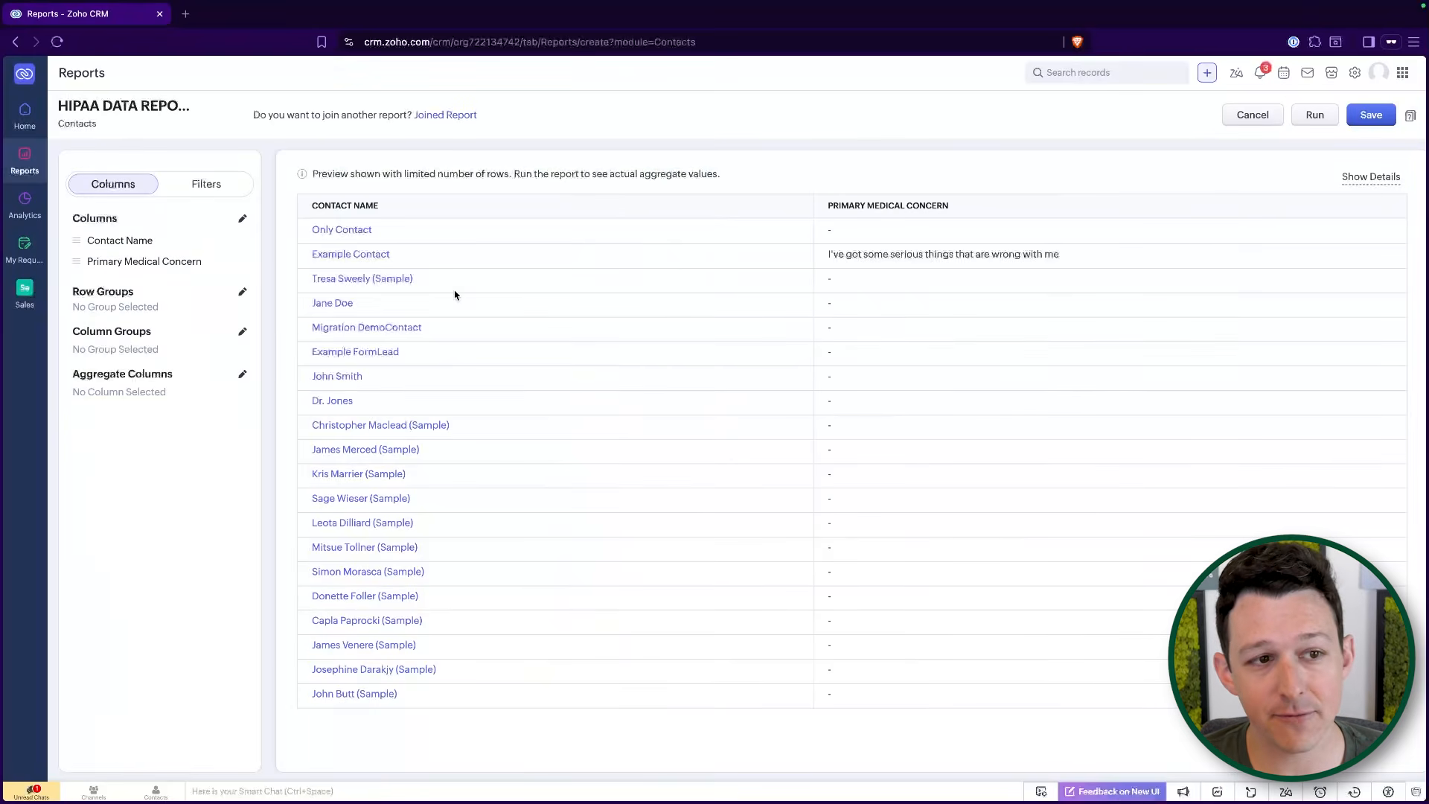
Add an advanced filter requiring that Primary Medical Concern is not empty, and save the report.
click(208, 185)
click(240, 220)
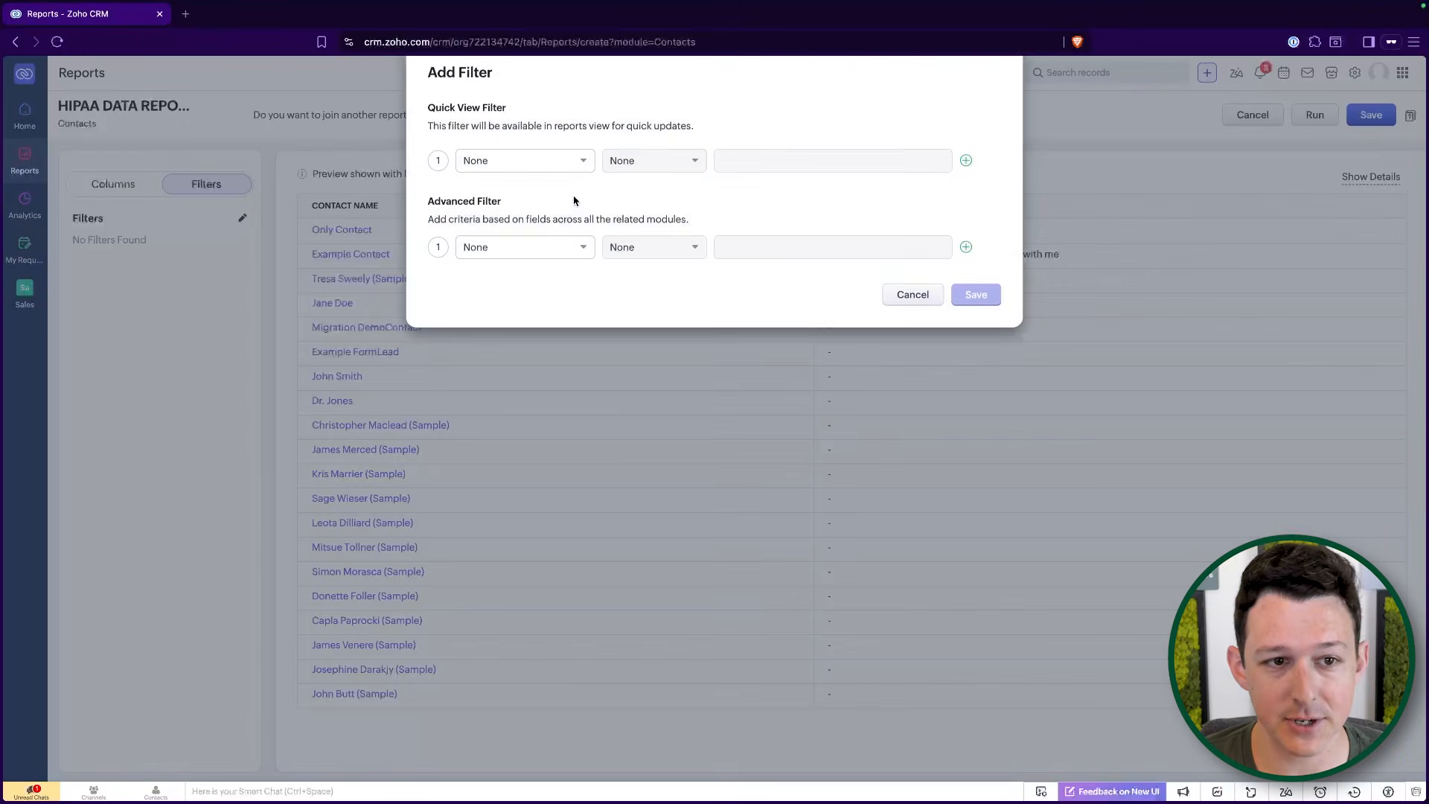
click(526, 256)
text(prim)
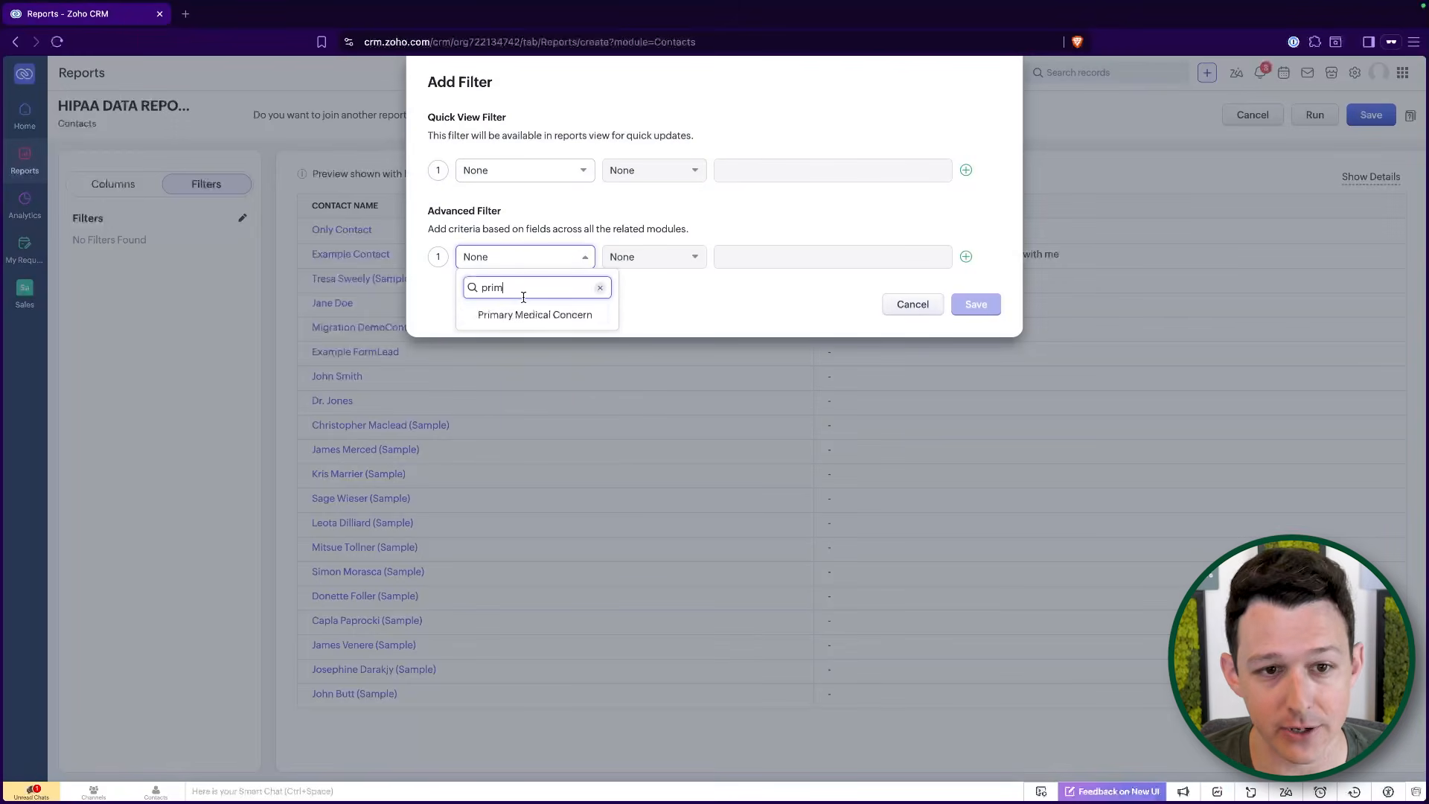
click(535, 314)
click(652, 257)
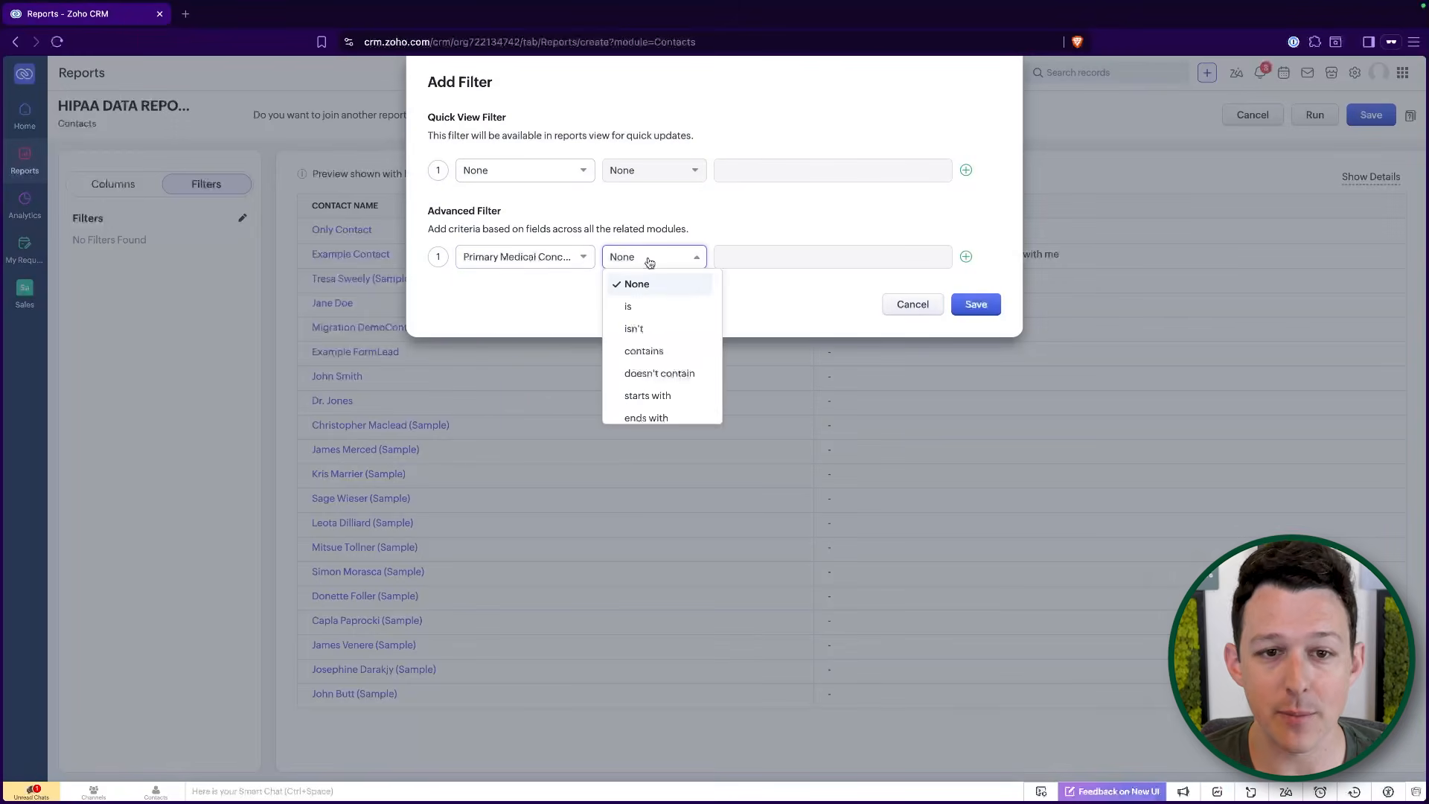
scroll(666, 331, down, 2)
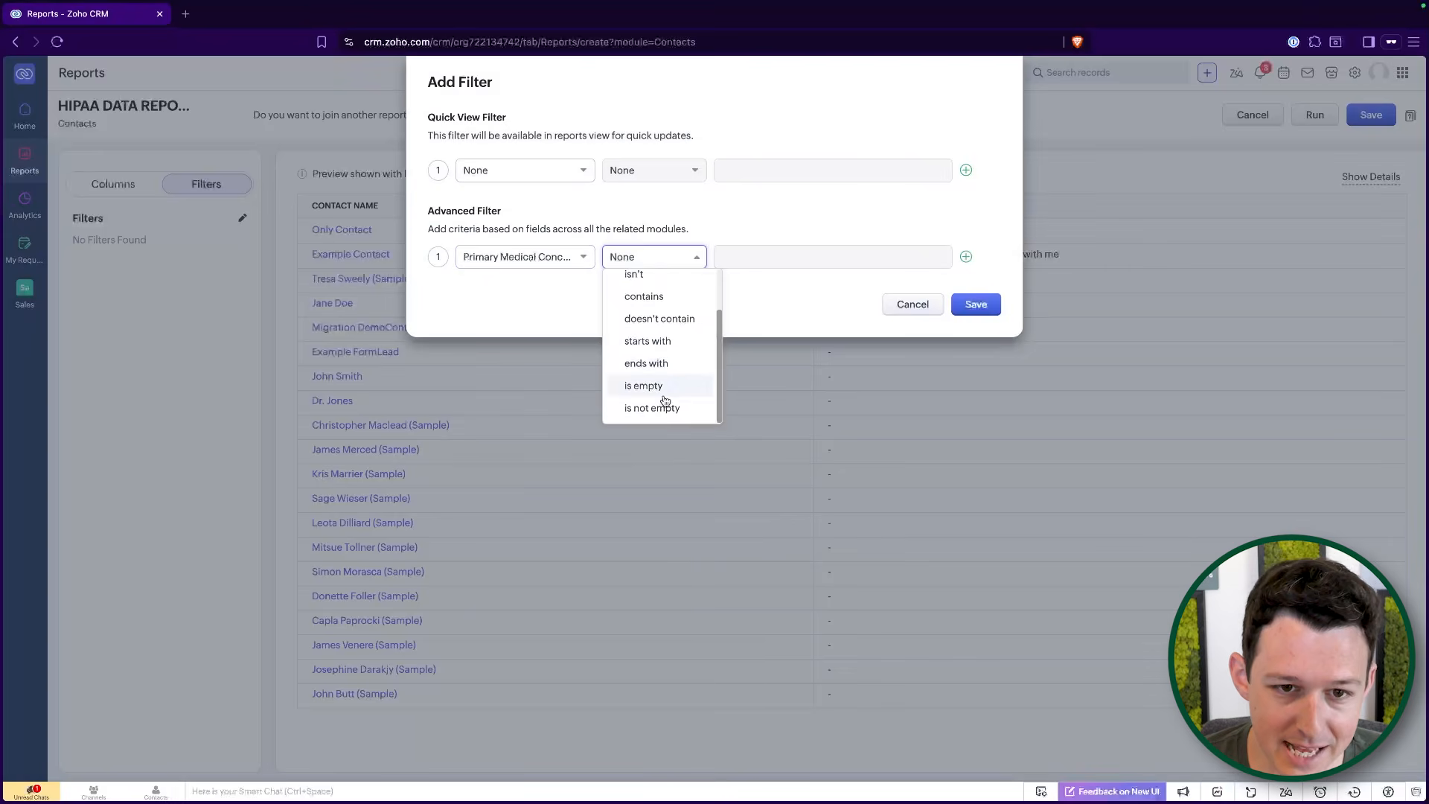
click(664, 405)
click(976, 305)
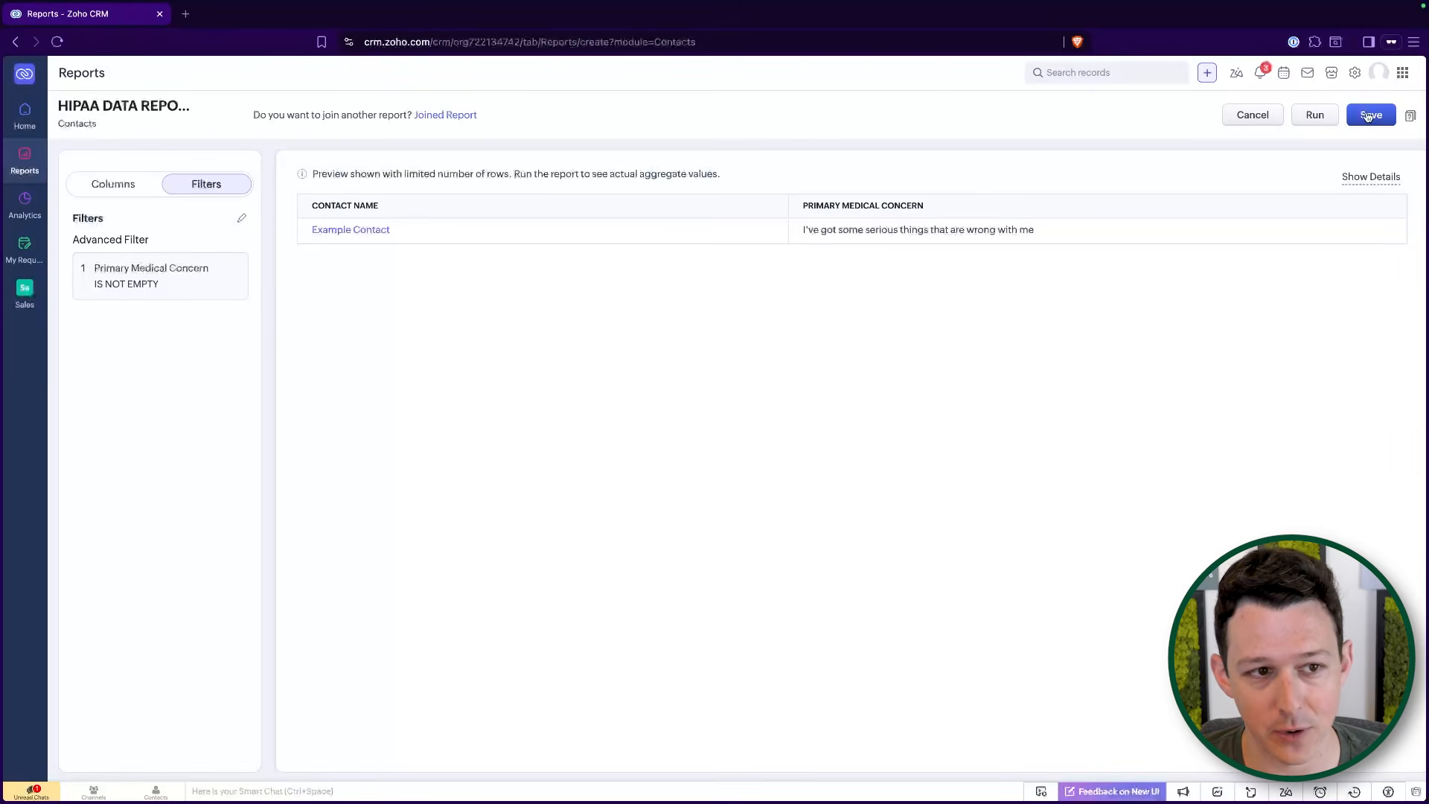
click(153, 179)
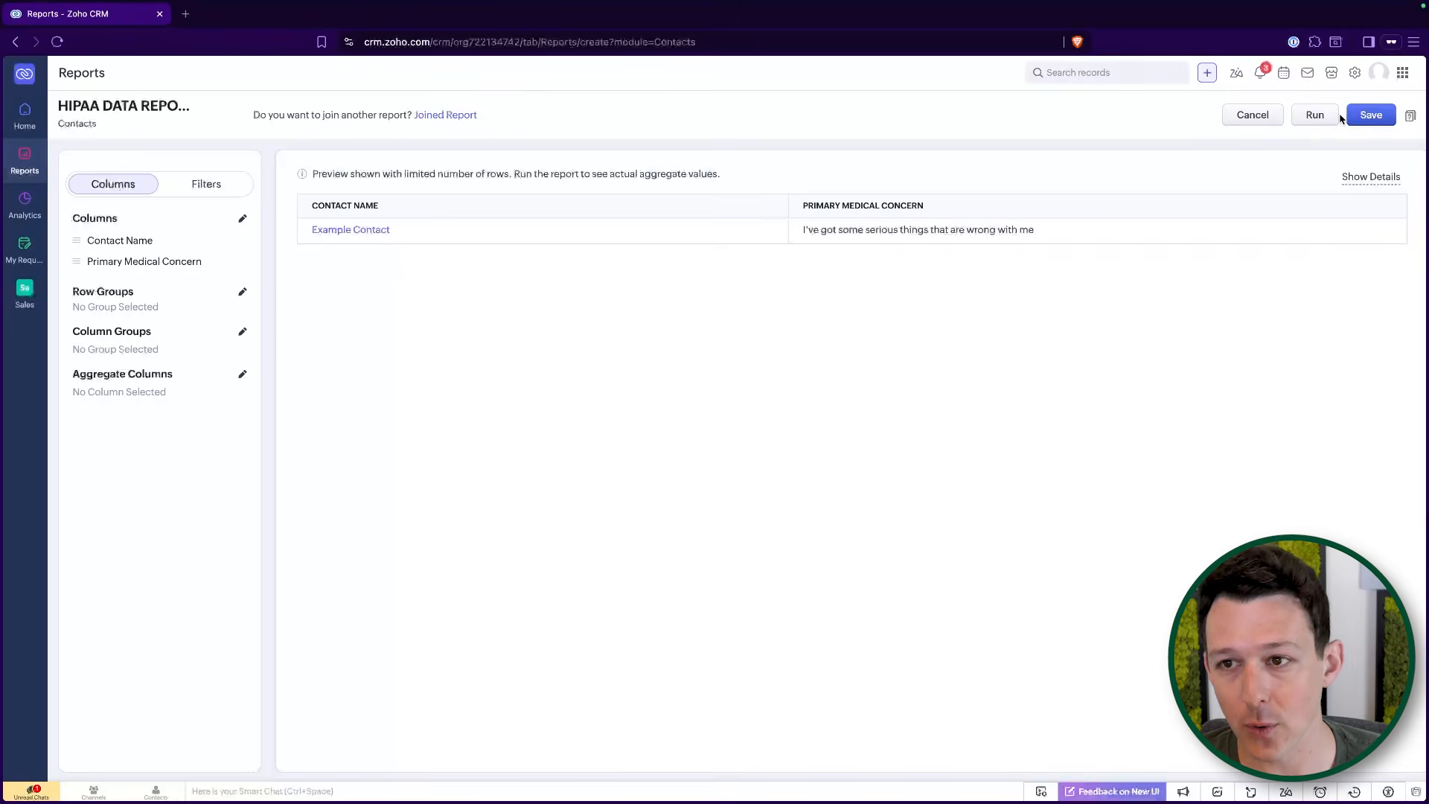
click(1369, 115)
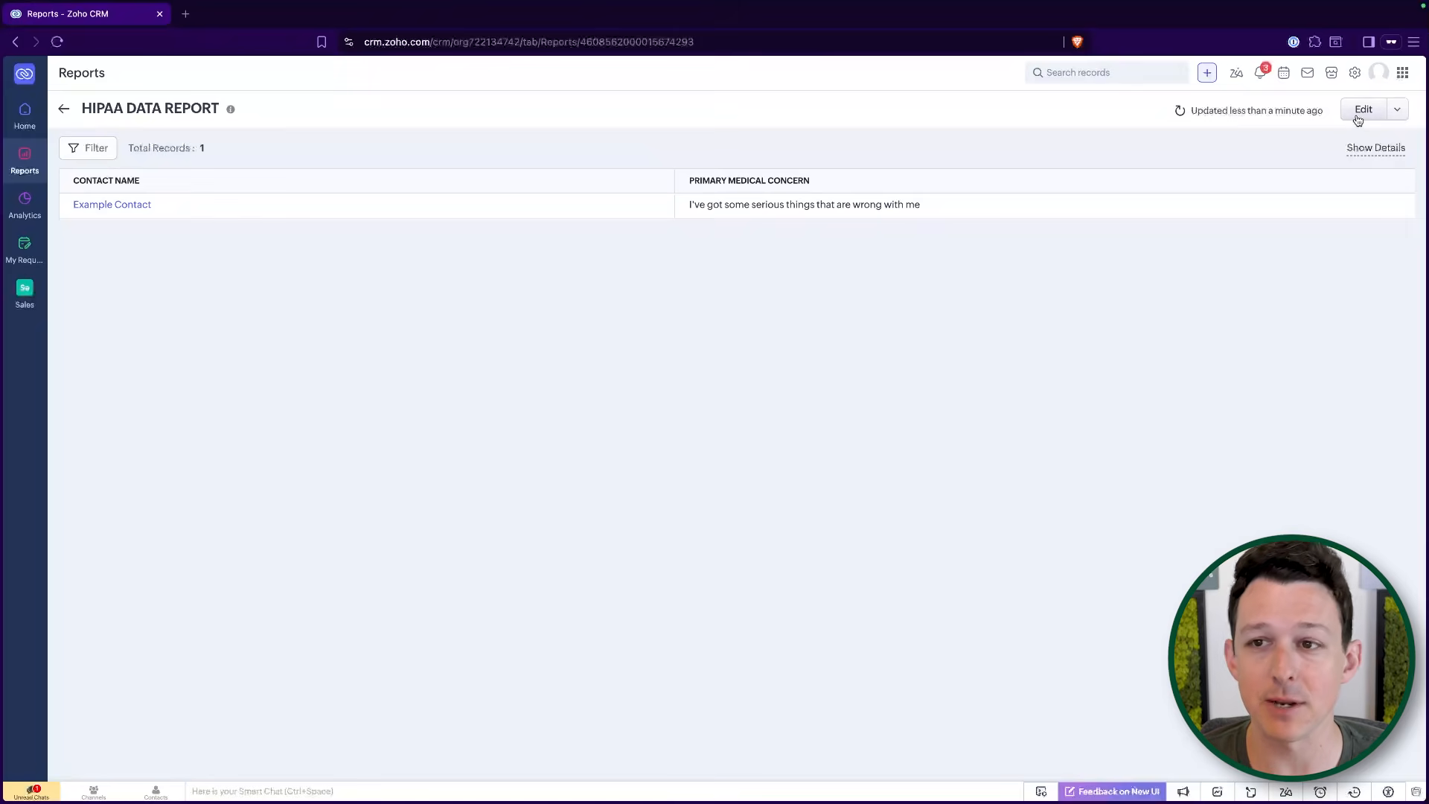
Export the HIPAA DATA REPORT as a Detailed Report in CSV format.
click(1403, 110)
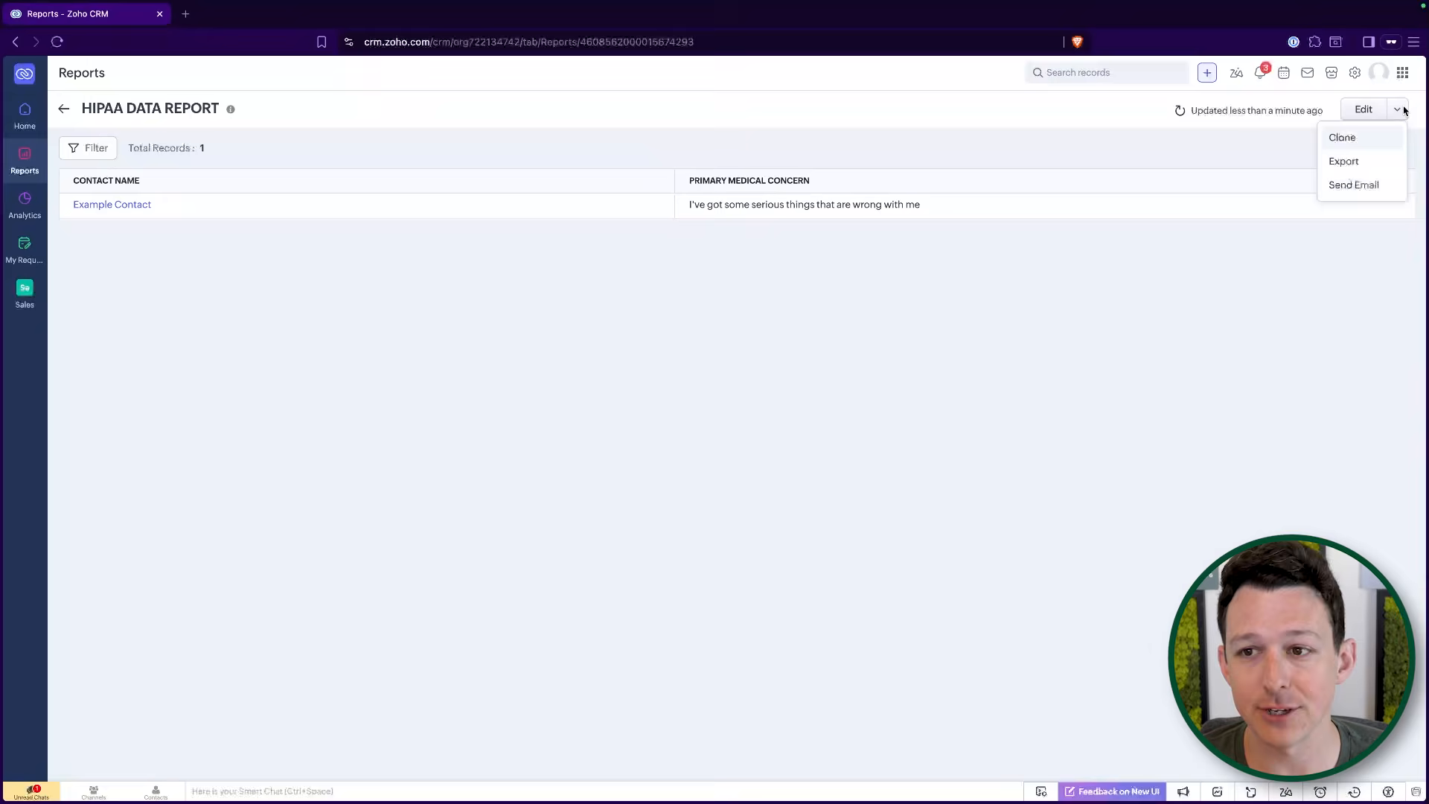
click(1366, 161)
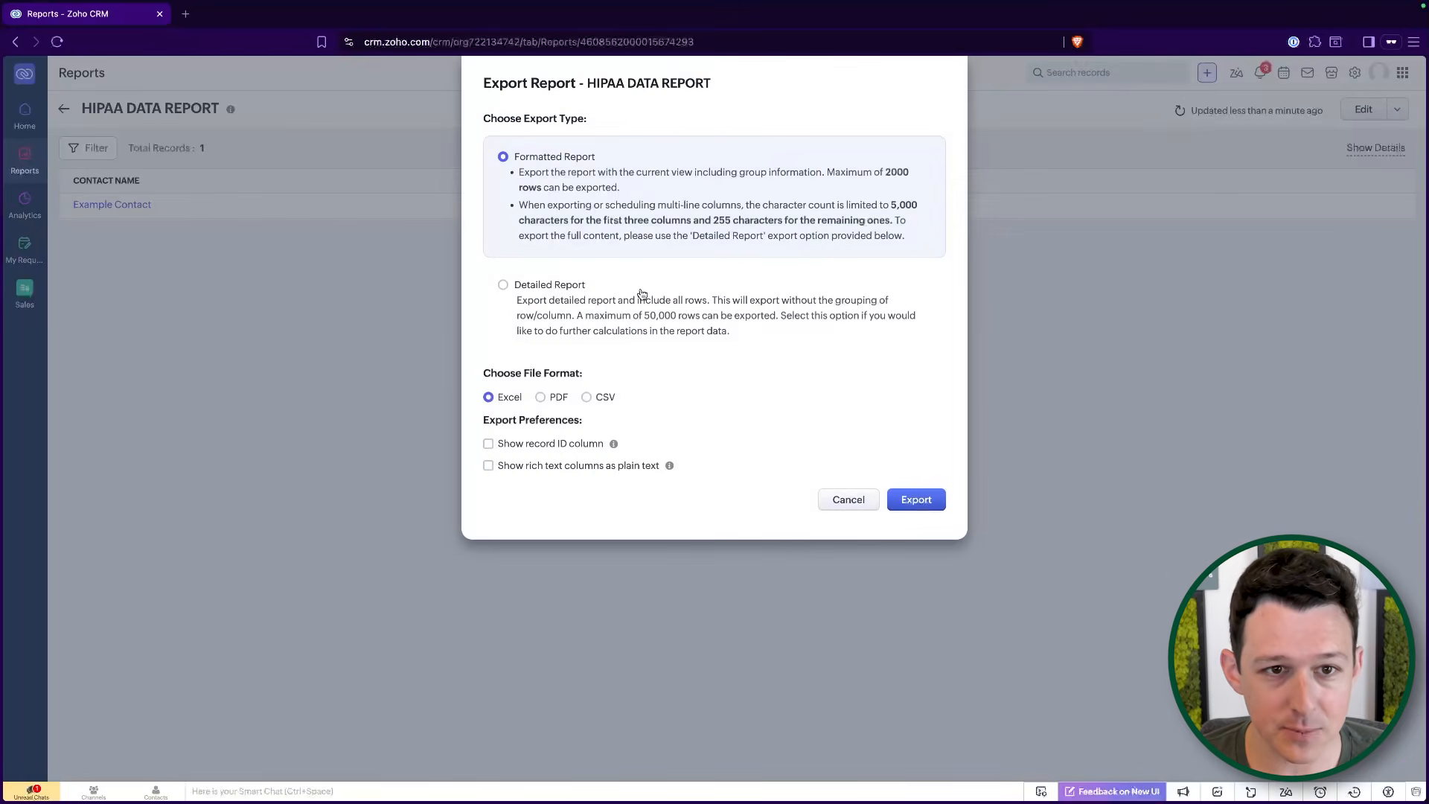
click(586, 398)
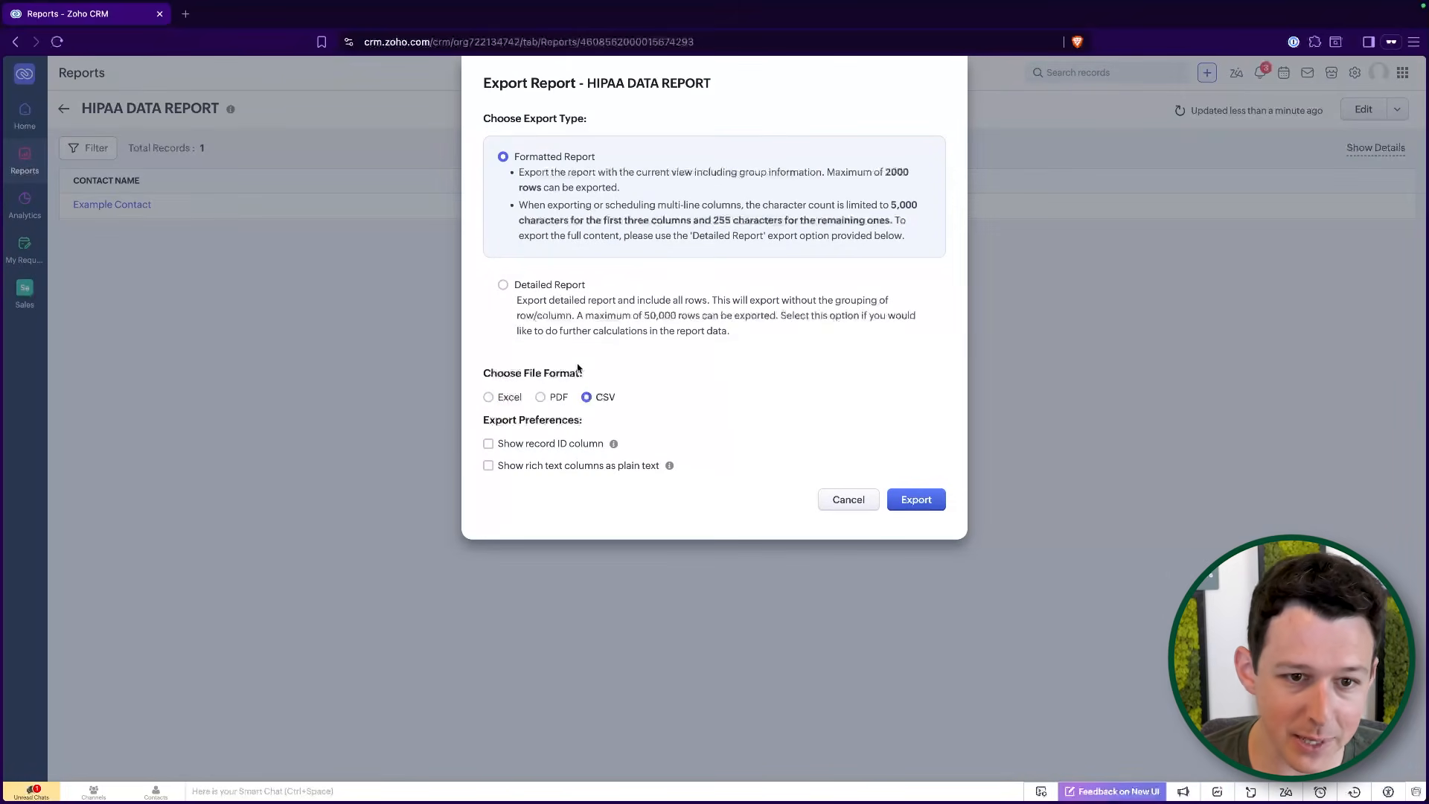
click(595, 326)
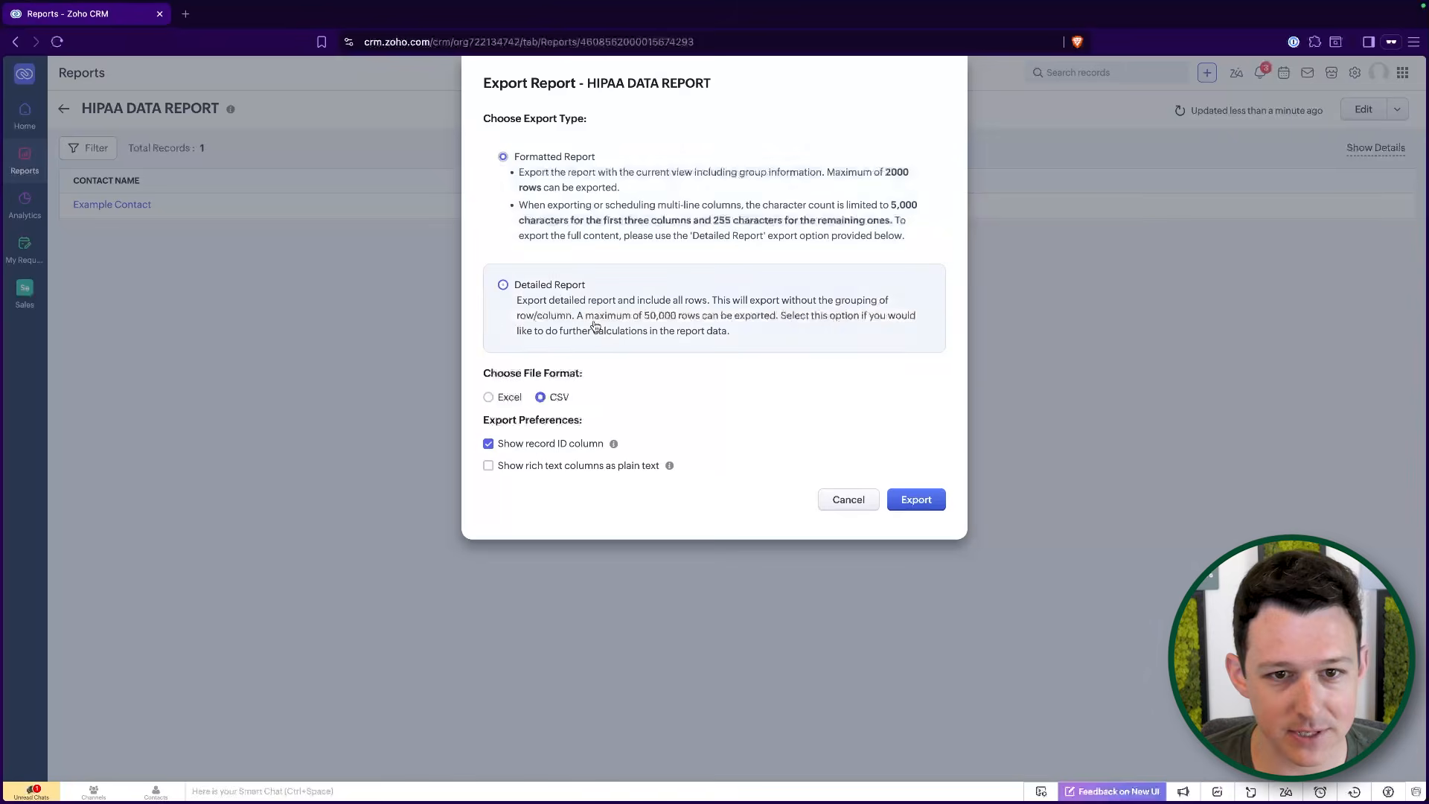
click(928, 505)
Open the exported report file in Numbers and check which columns it contains.
mouse_move(1214, 121)
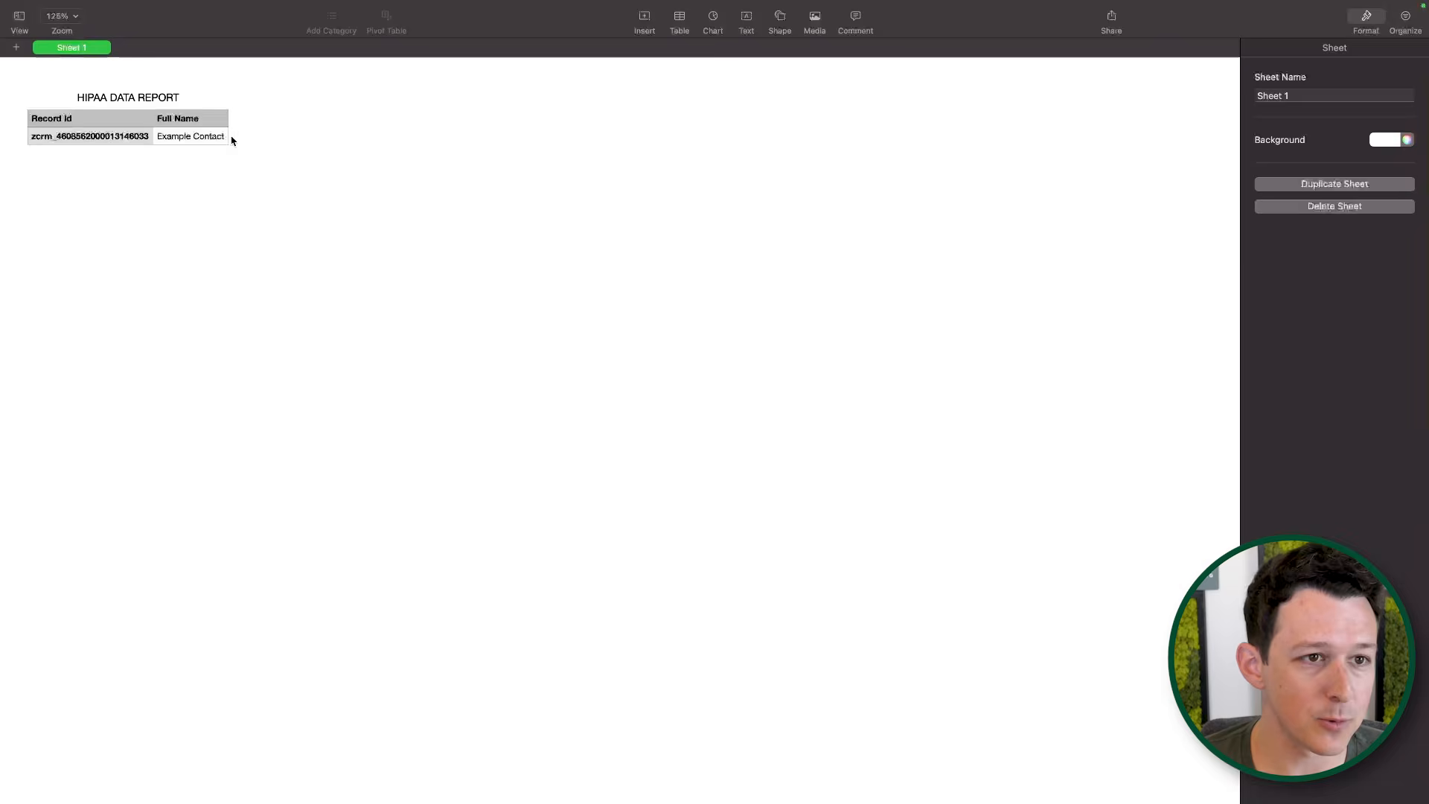
click(215, 124)
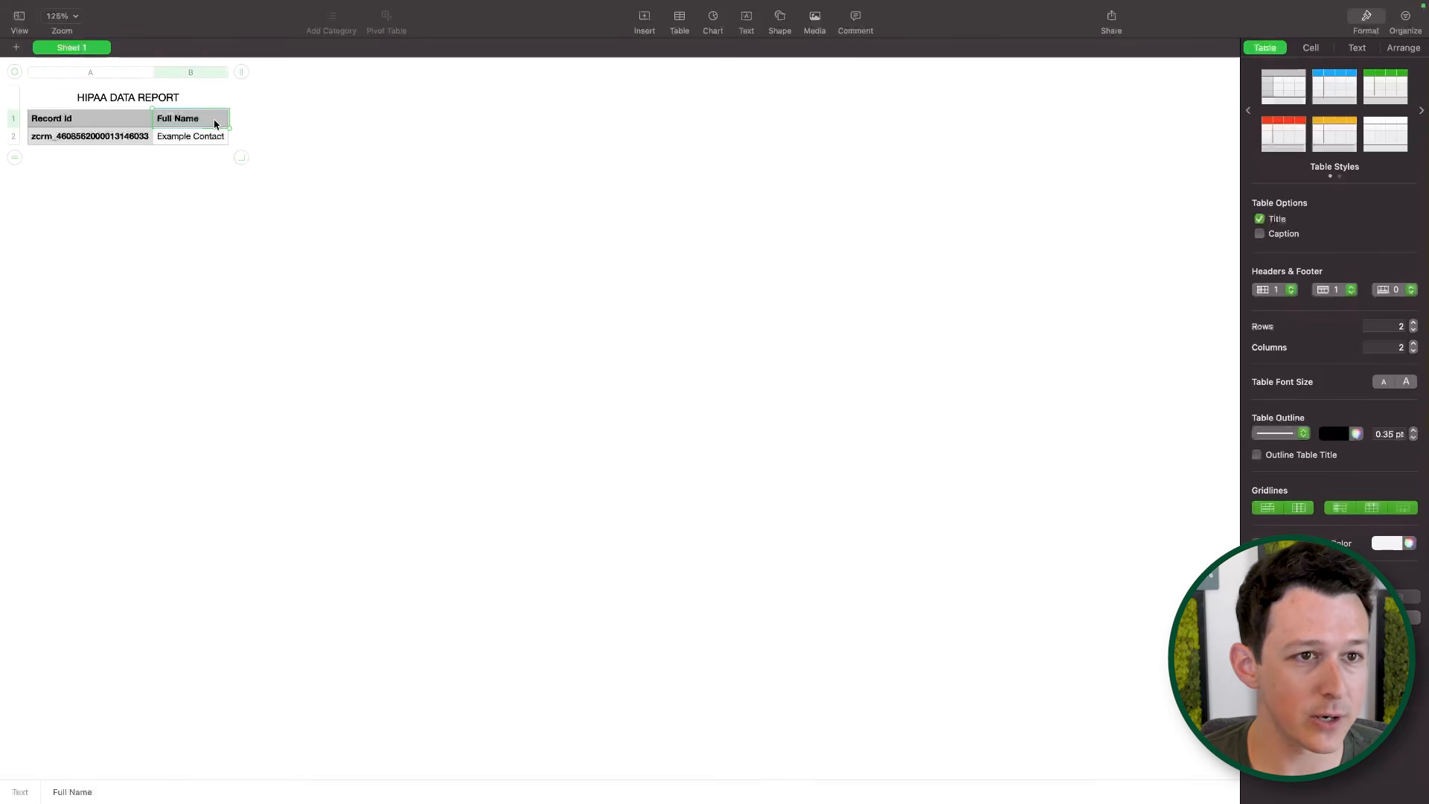
click(103, 124)
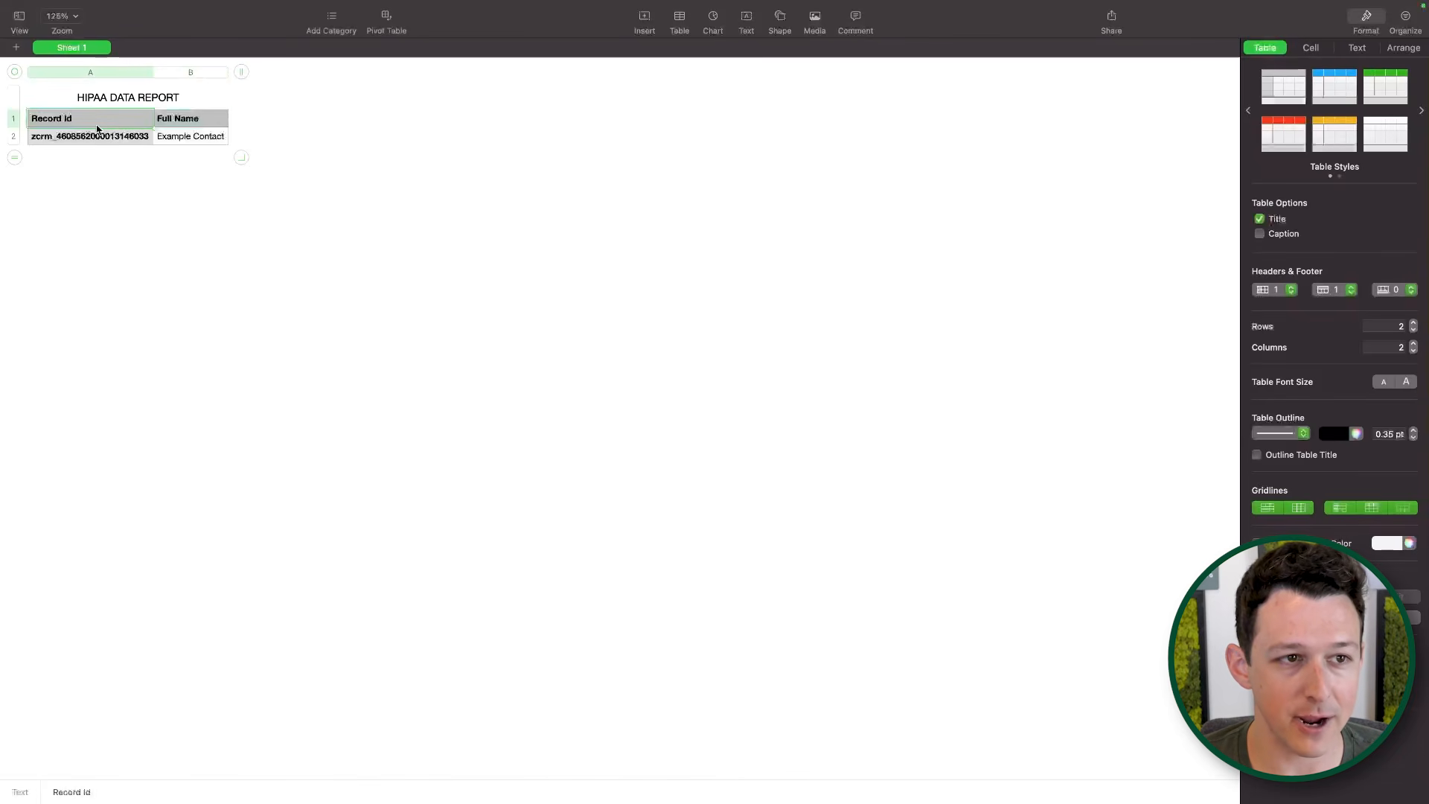
Compare the exported file's columns in Numbers with the HIPAA DATA REPORT columns shown in Zoho CRM.
click(178, 125)
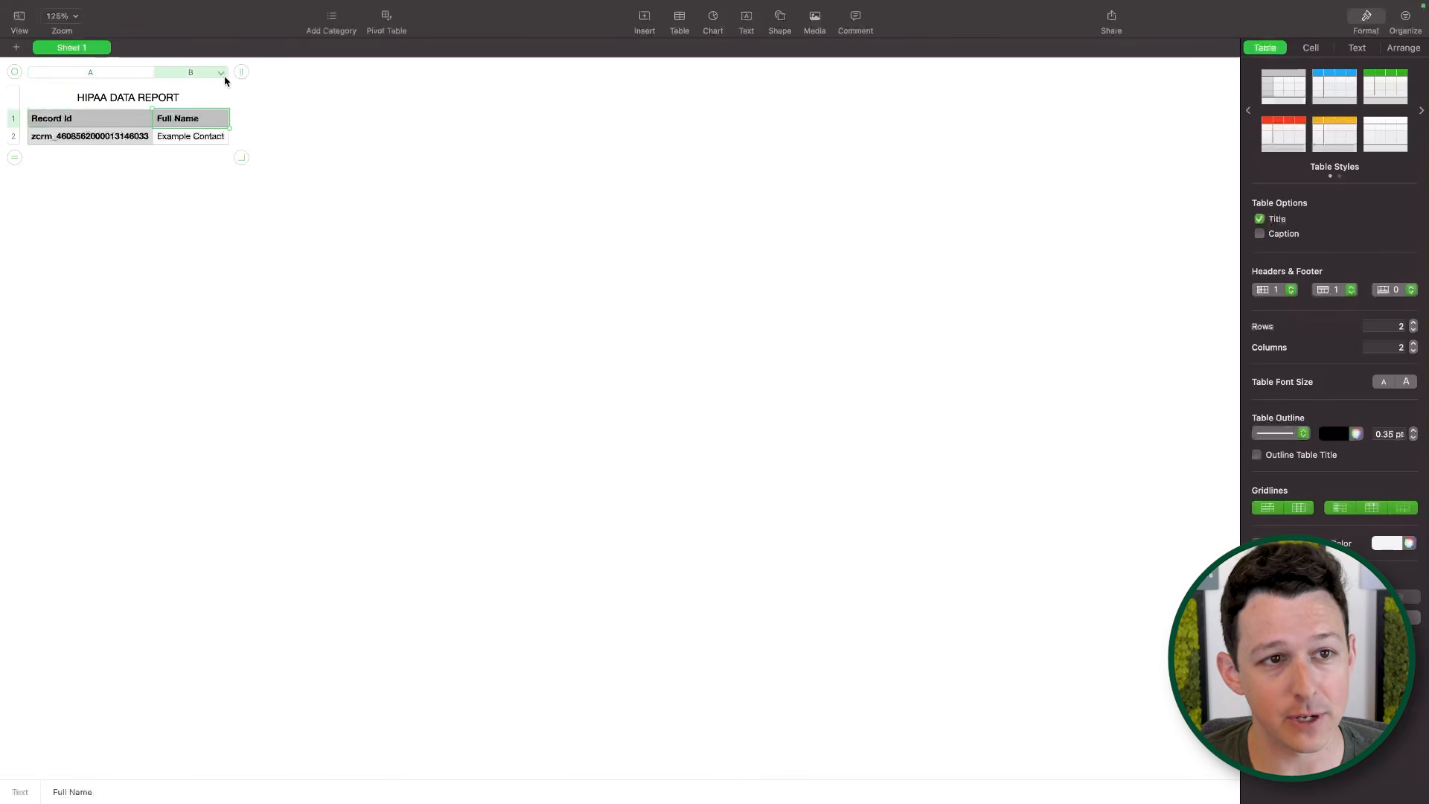
key(ctrl+Right)
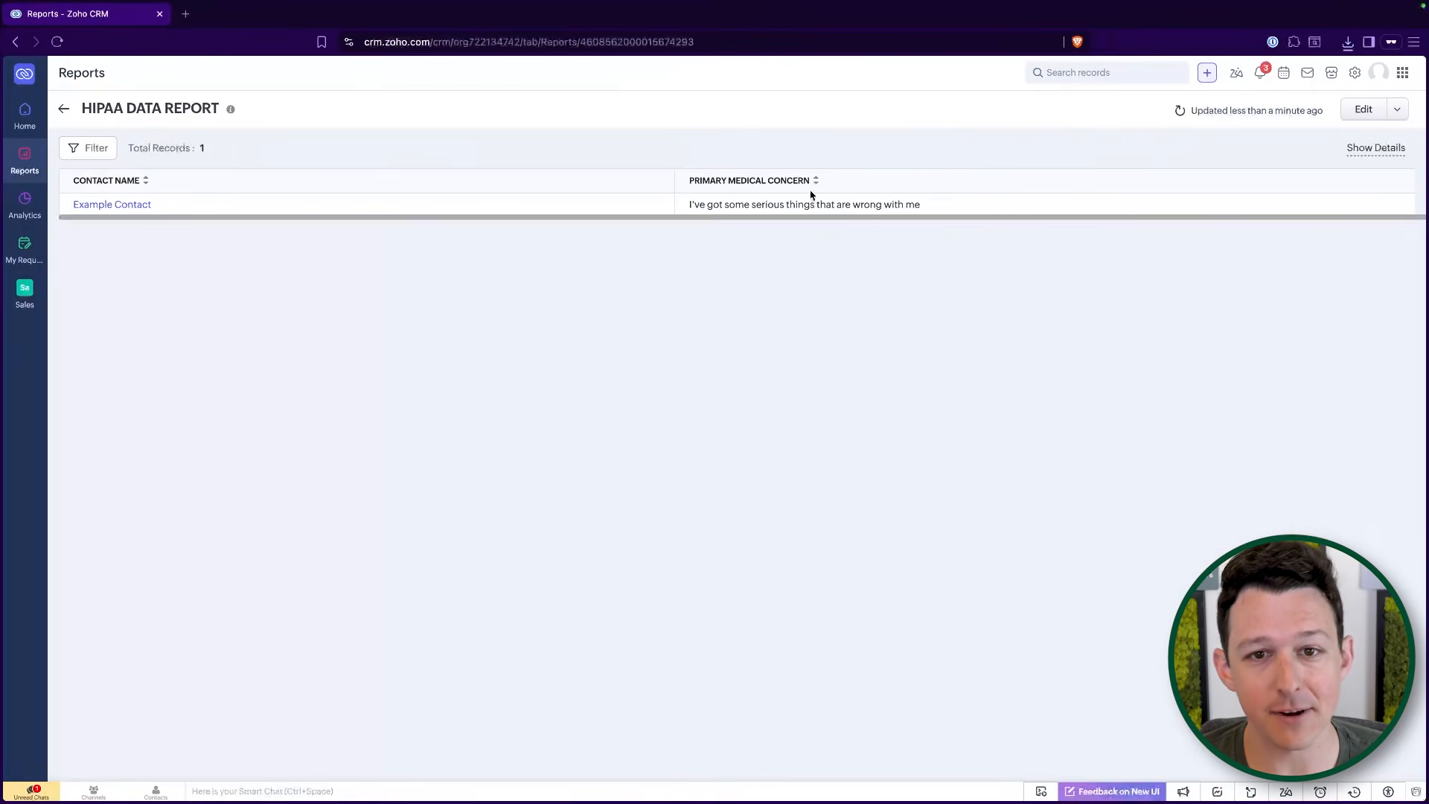
key(ctrl+Left)
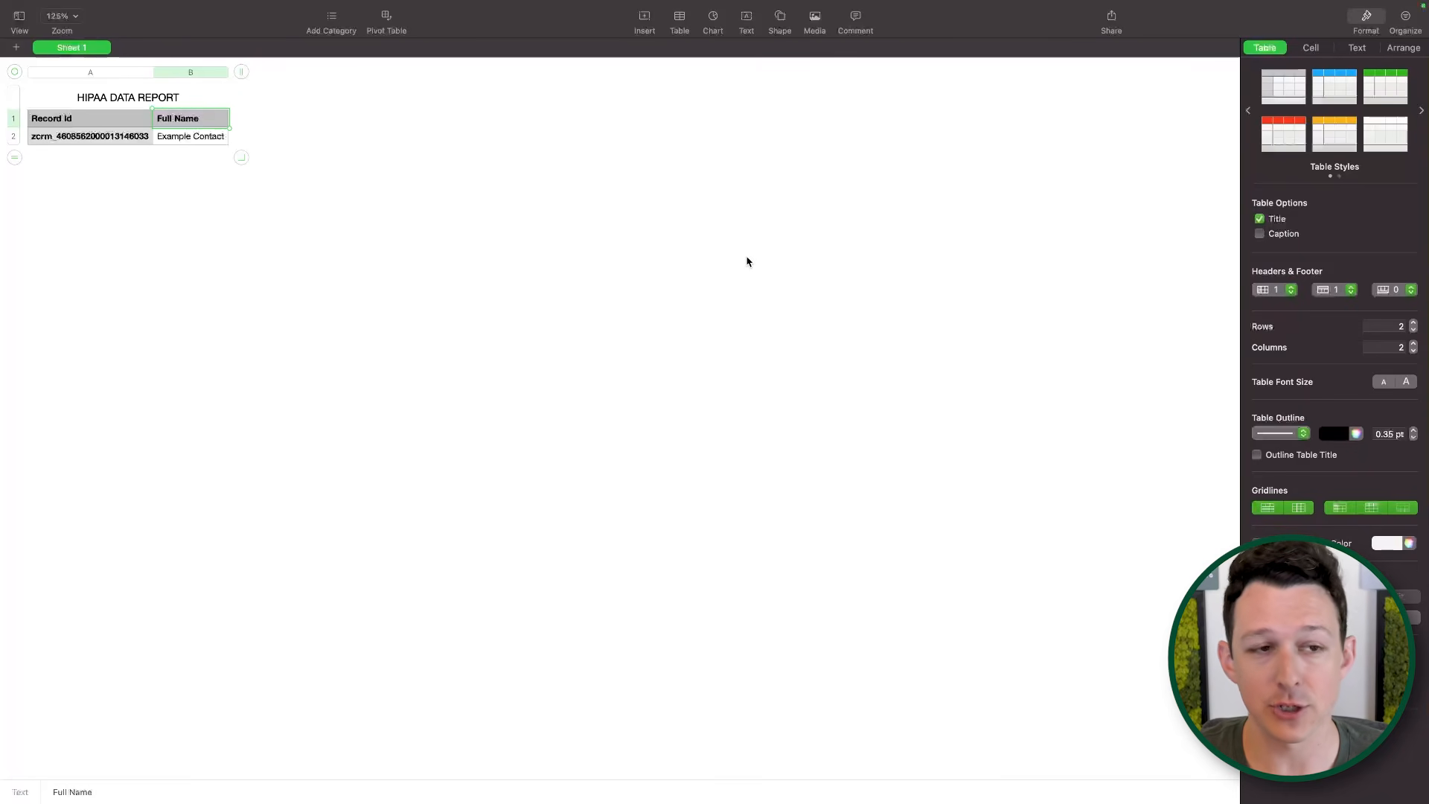
Switch back to Zoho CRM, search Setup for "hipa" and open the HIPAA Compliance settings.
key(ctrl+Right)
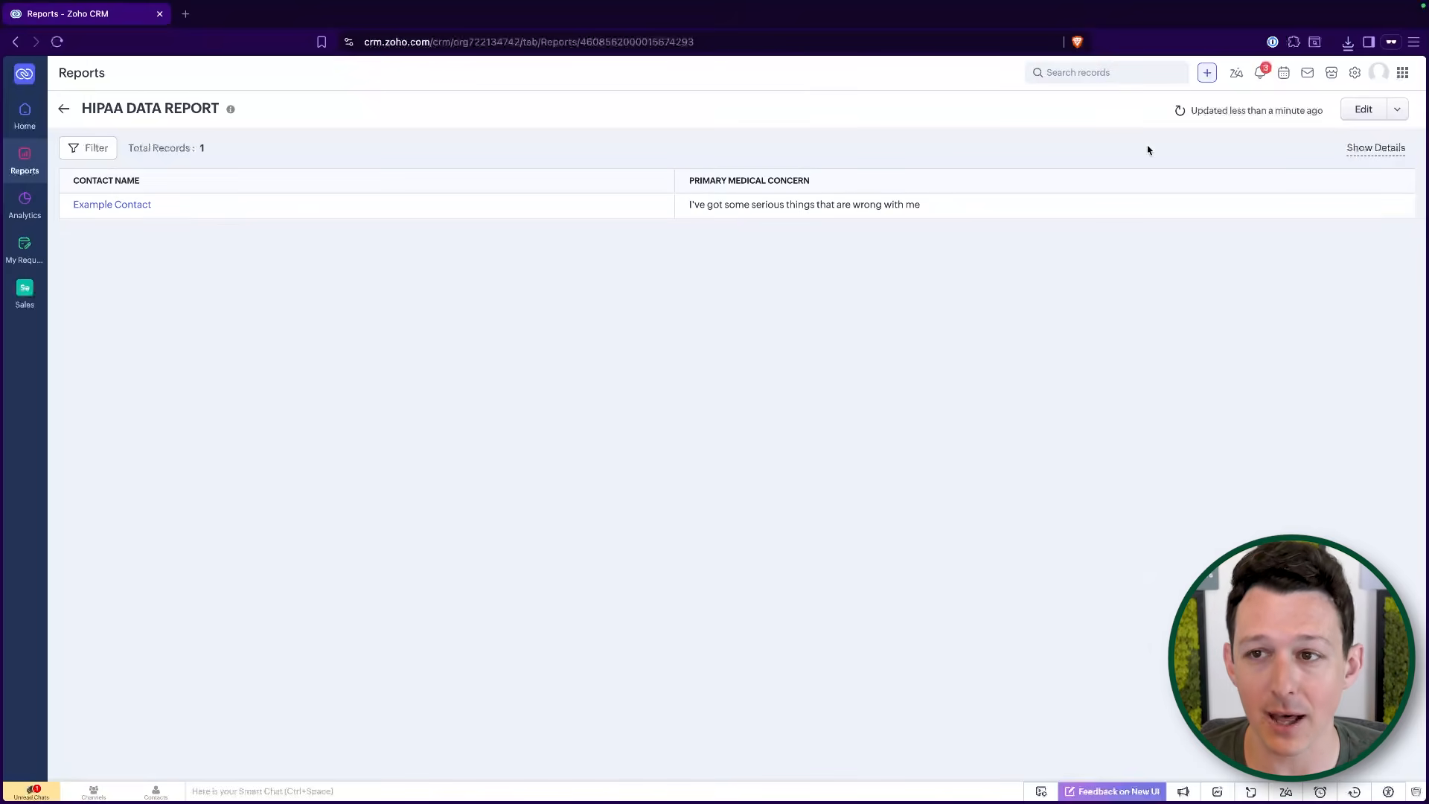
click(1355, 72)
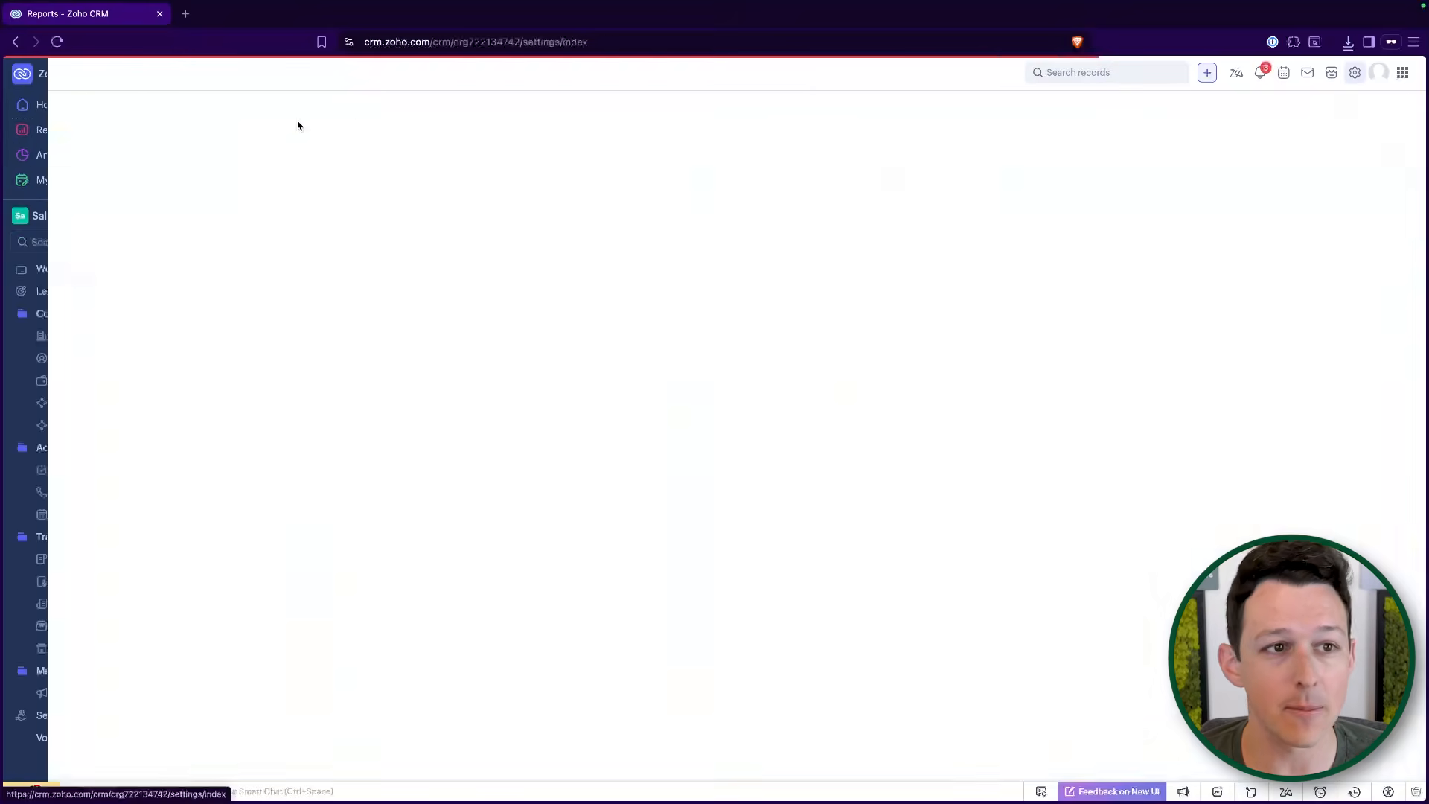
click(331, 118)
text(hipa)
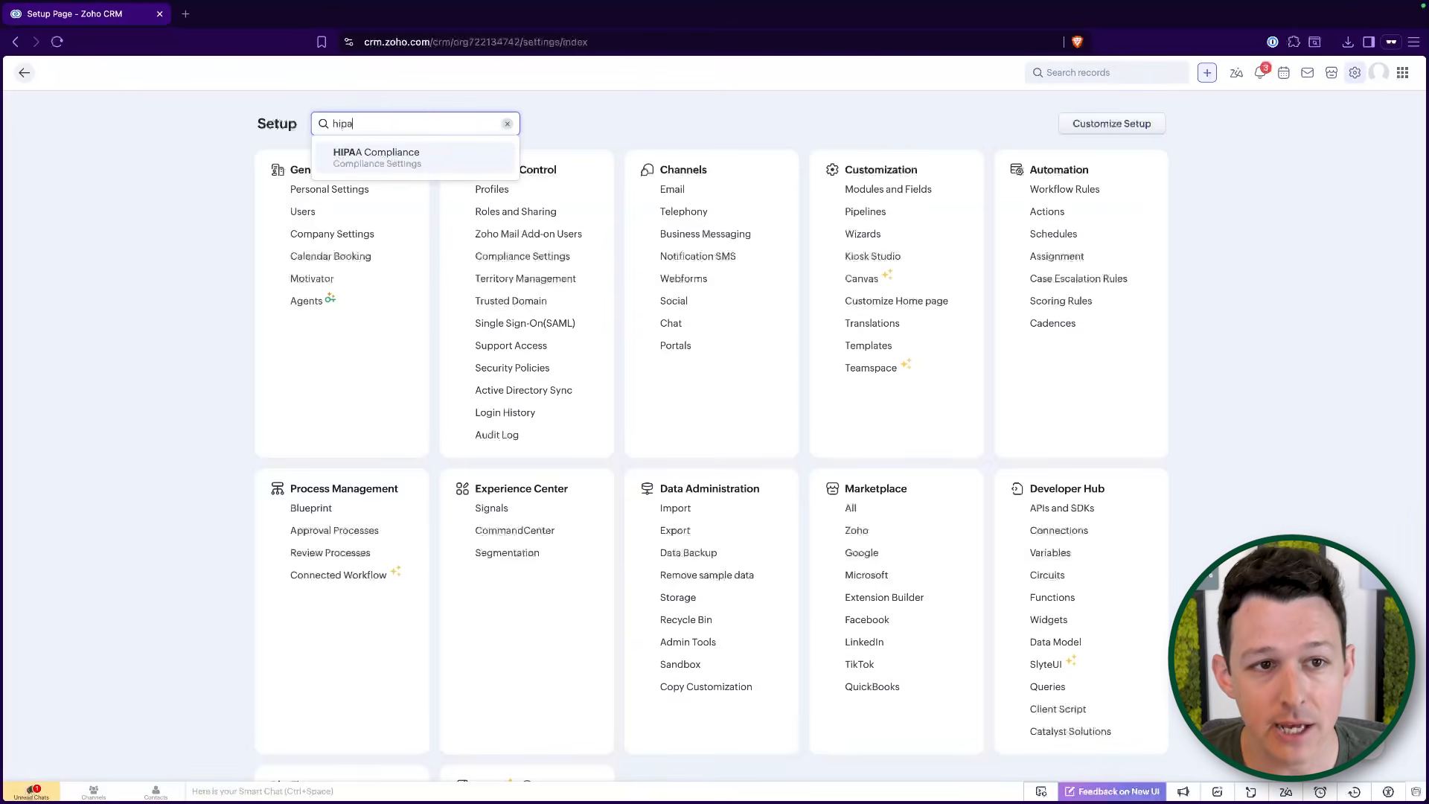
click(385, 156)
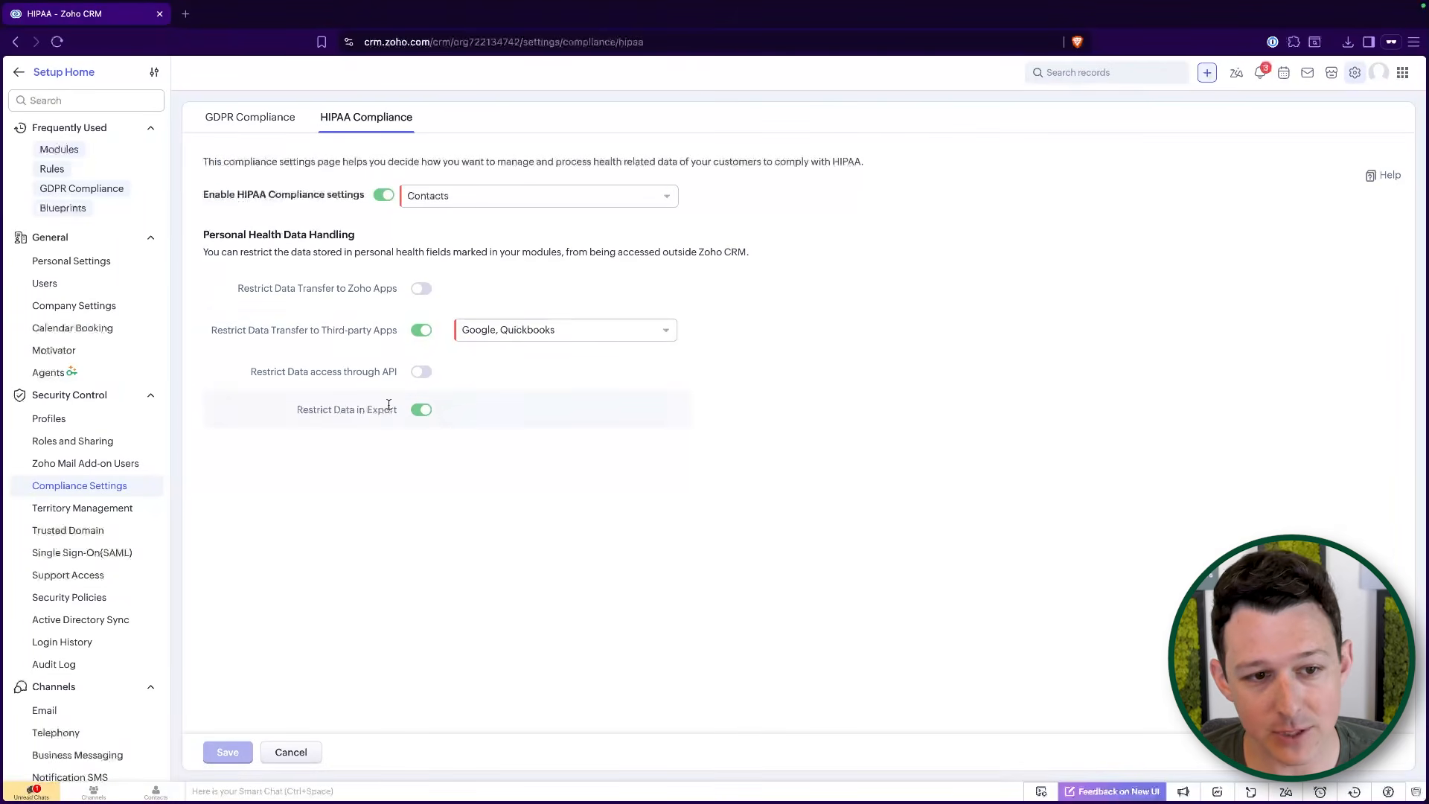
Review the personal health data restrictions for third-party app transfer and API access.
drag(224, 329, 470, 330)
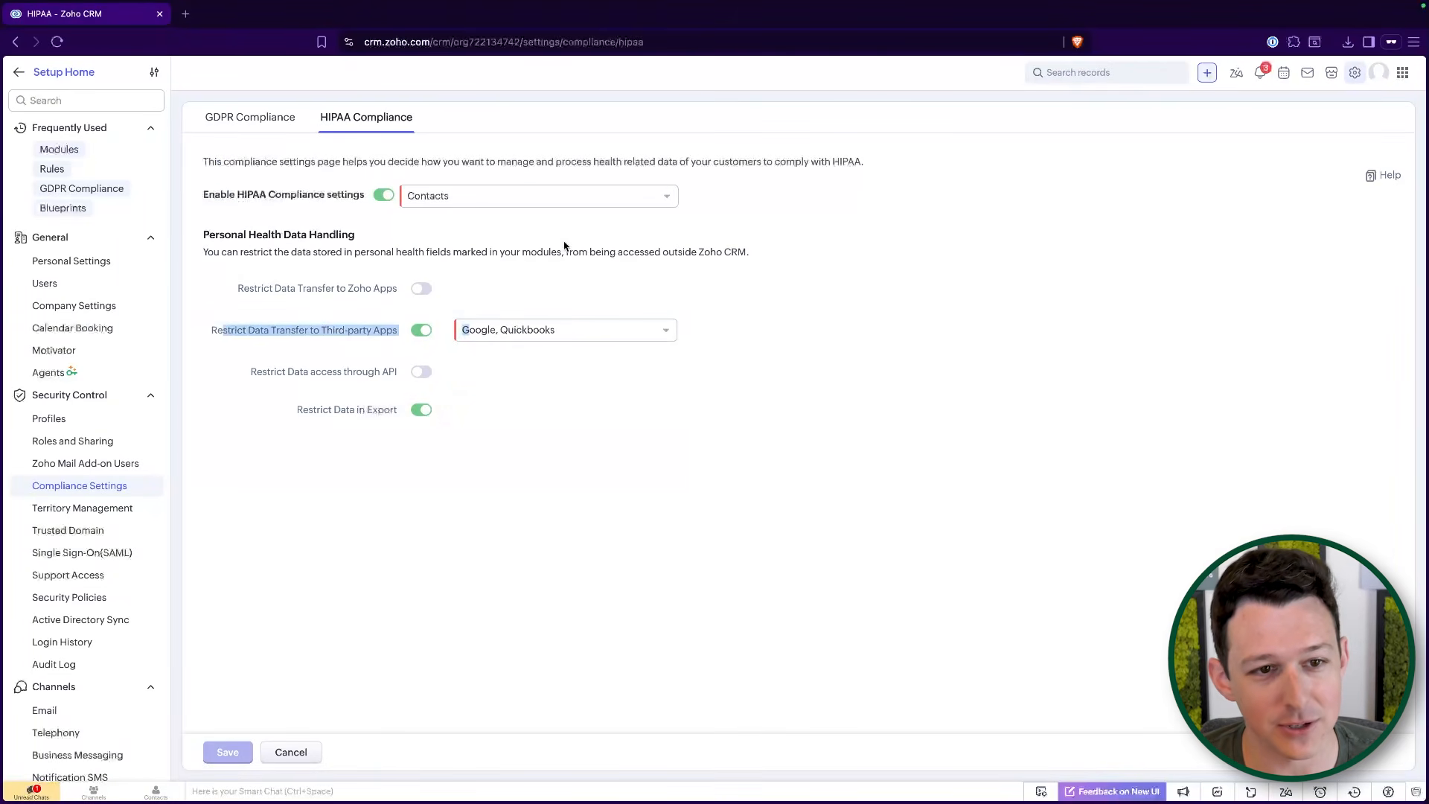
click(565, 246)
drag(215, 382, 220, 366)
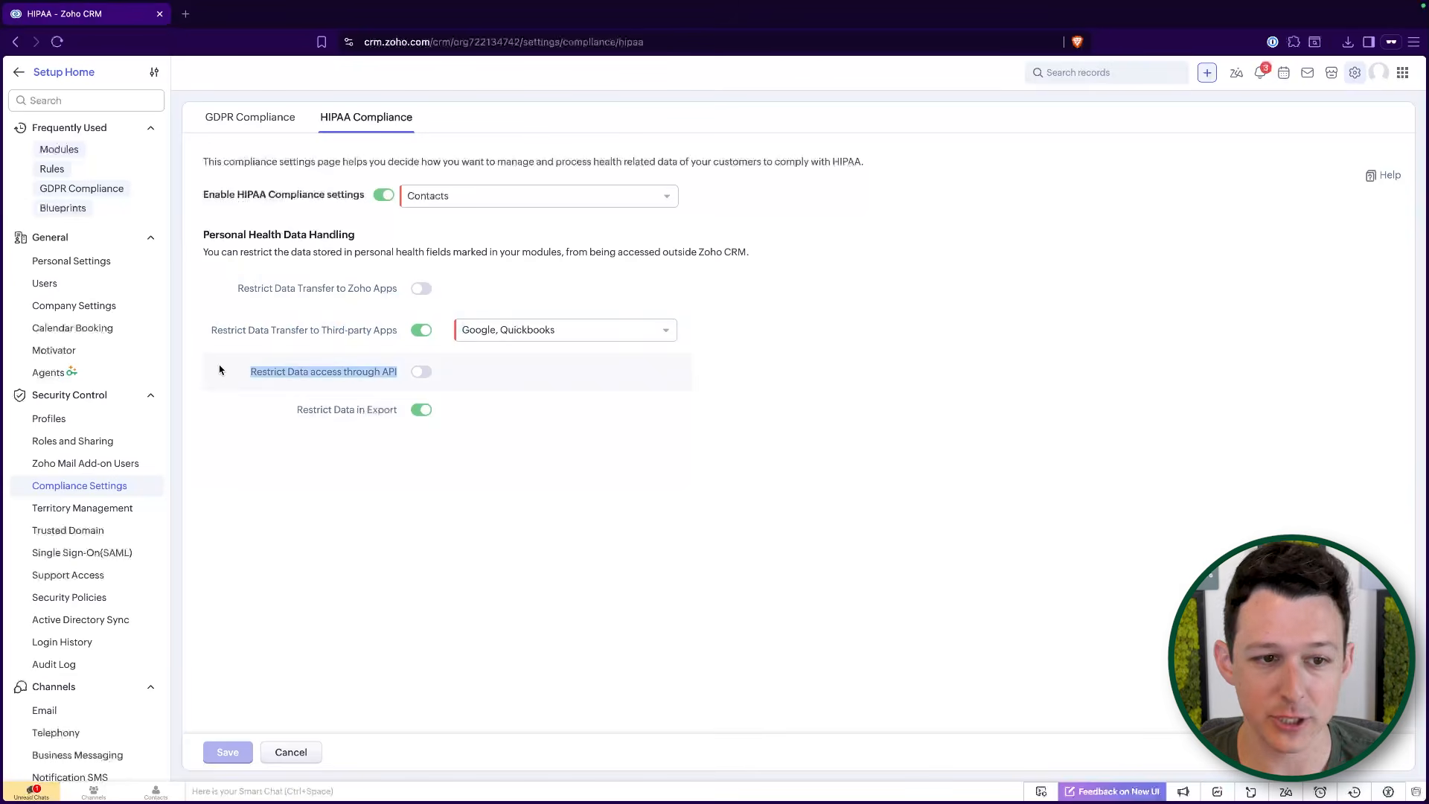
click(505, 235)
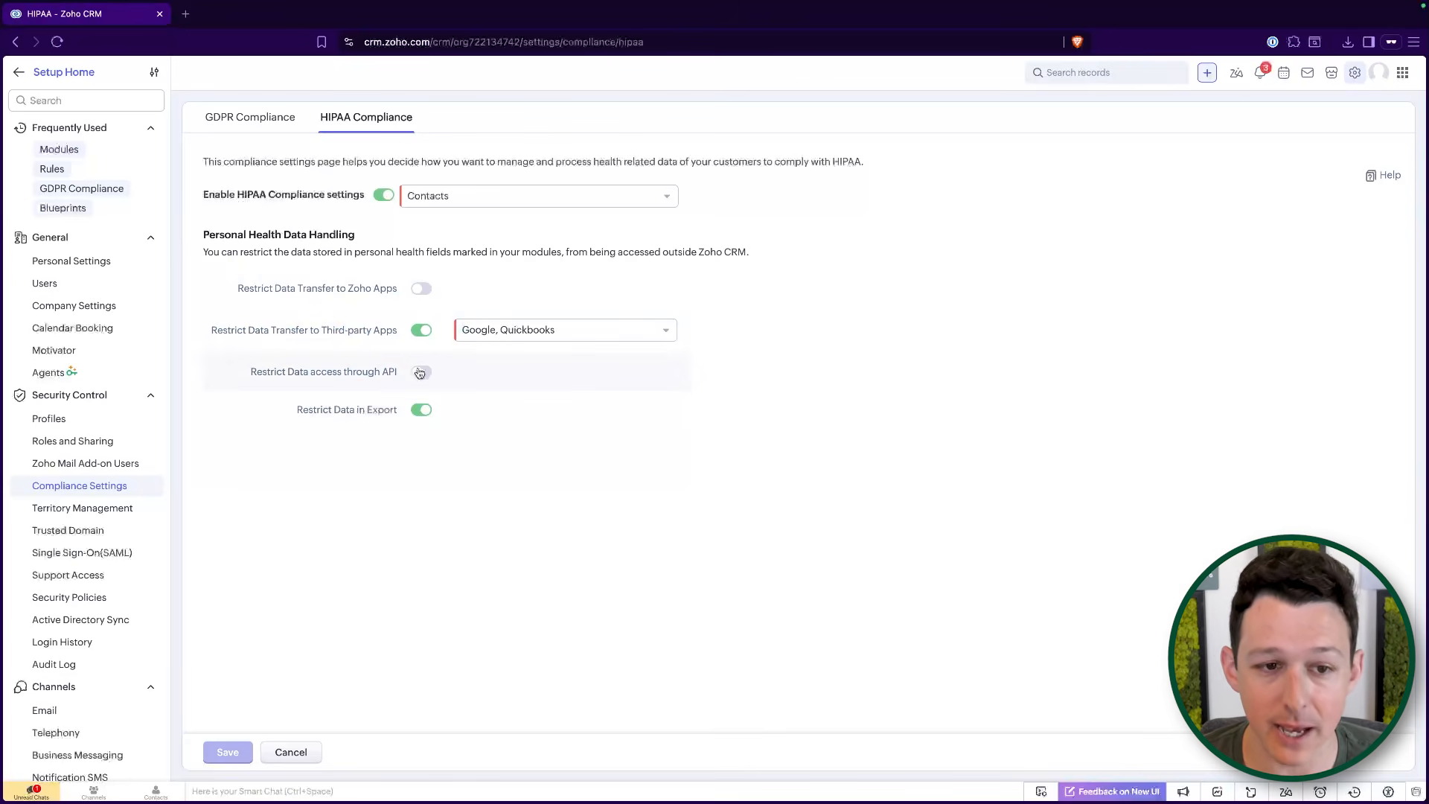